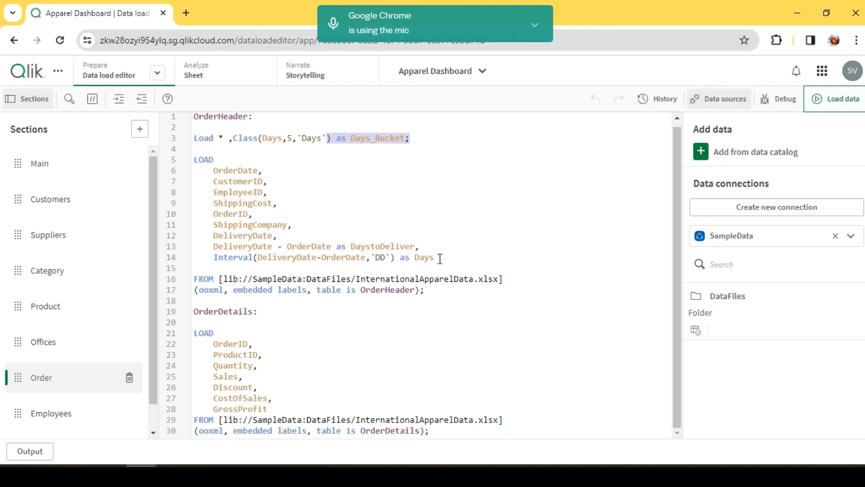
left_click_drag(440, 258, 213, 257)
left_click_drag(432, 243, 341, 243)
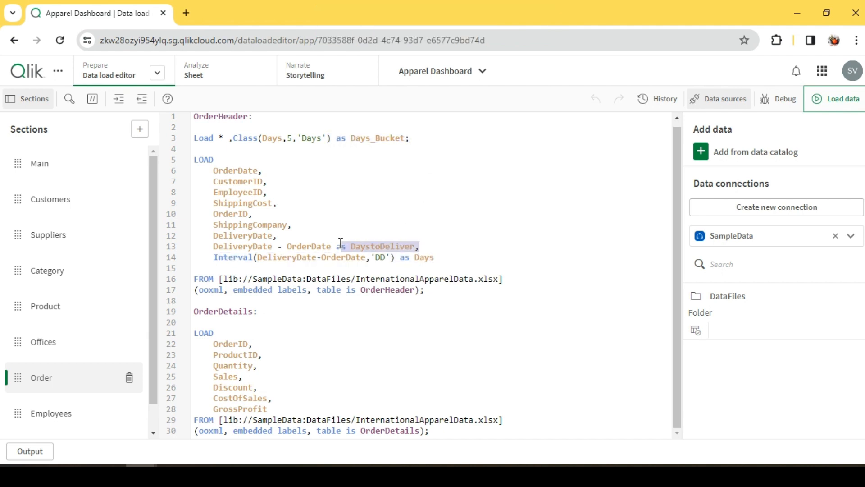
left_click(481, 237)
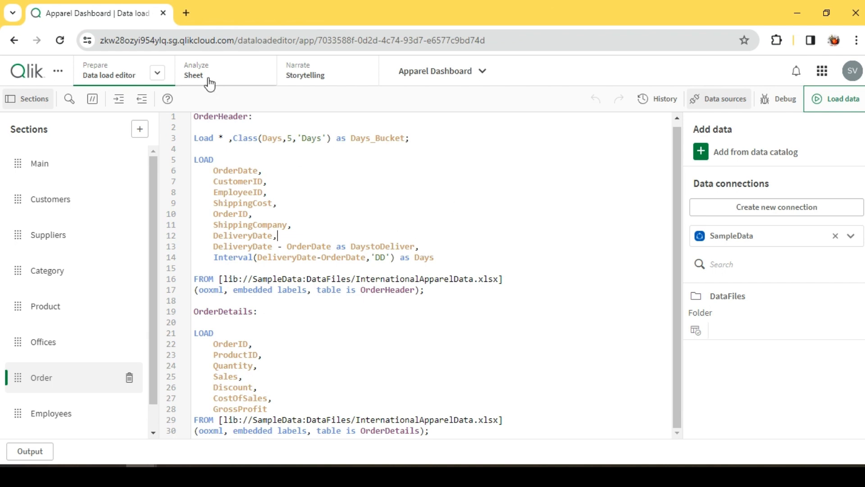
- Open the Insights sheet in edit mode and show its sheet properties
left_click(197, 75)
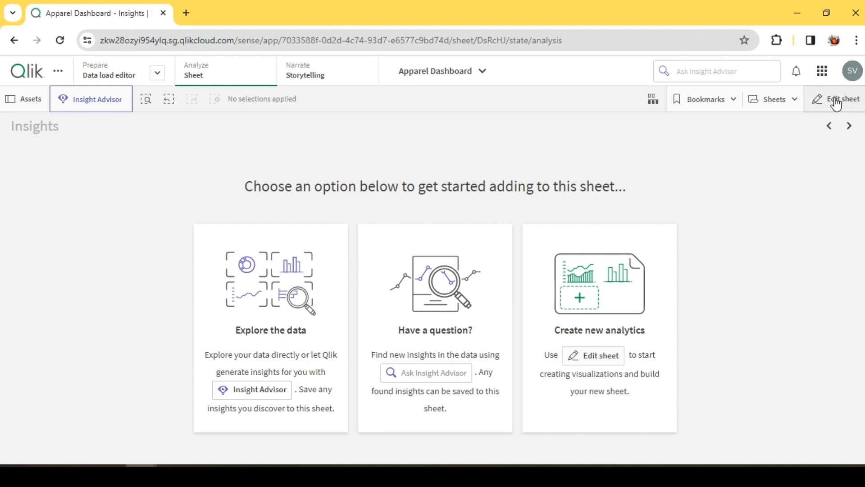
left_click(836, 102)
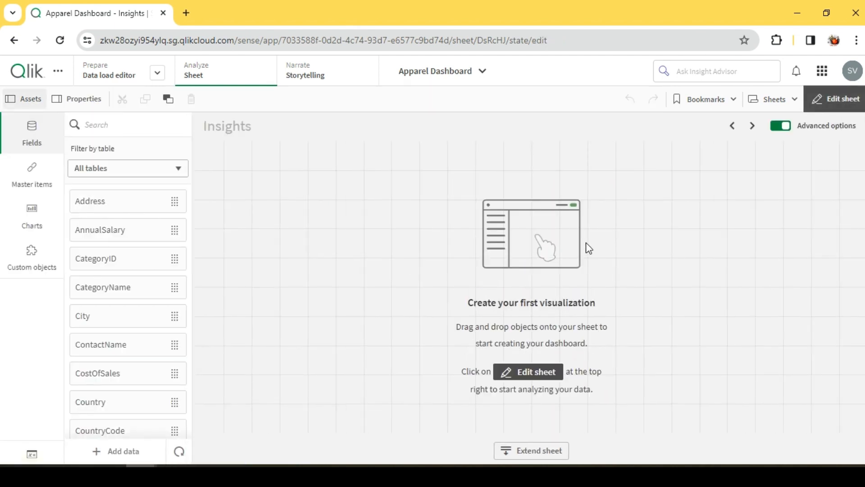
left_click(753, 108)
left_click(459, 367)
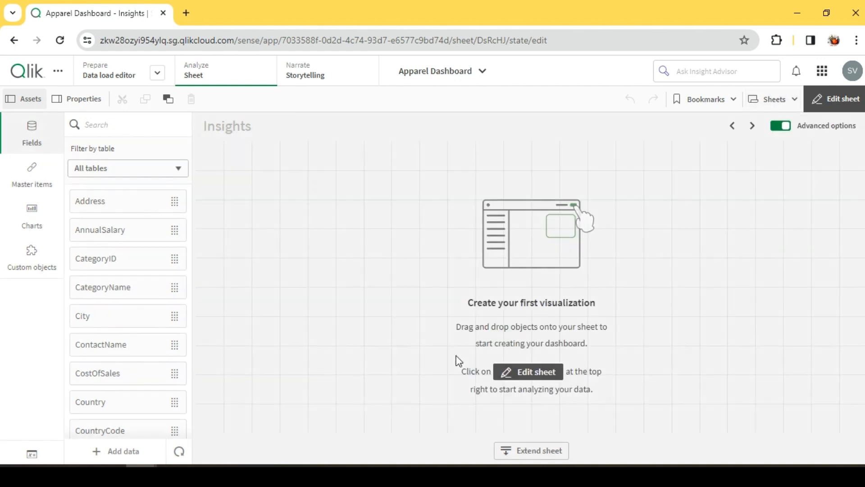
left_click(352, 230)
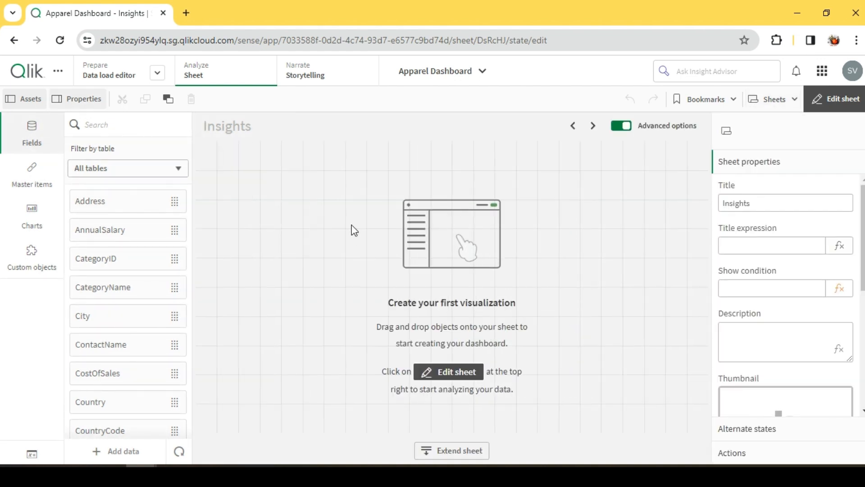
- Add a filter pane to the Insights sheet, one grid row high and spanning the full width along the upper edge
left_click(33, 217)
left_click_drag(121, 356, 311, 216)
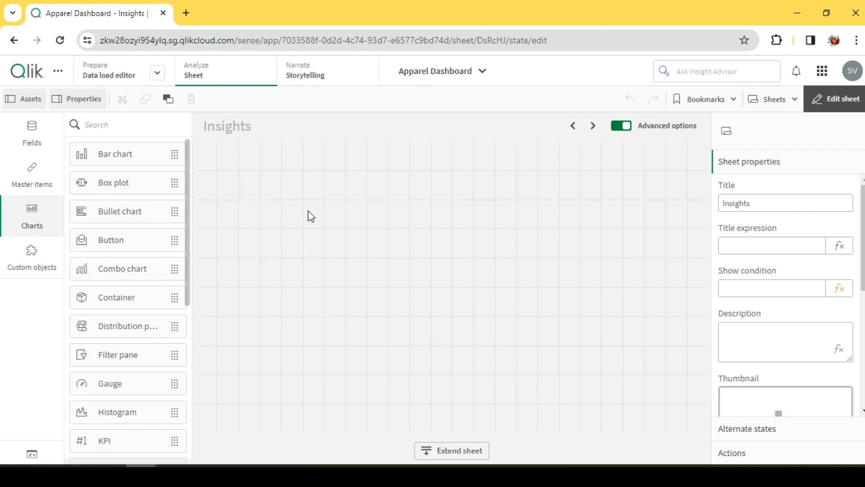
left_click_drag(450, 313, 715, 166)
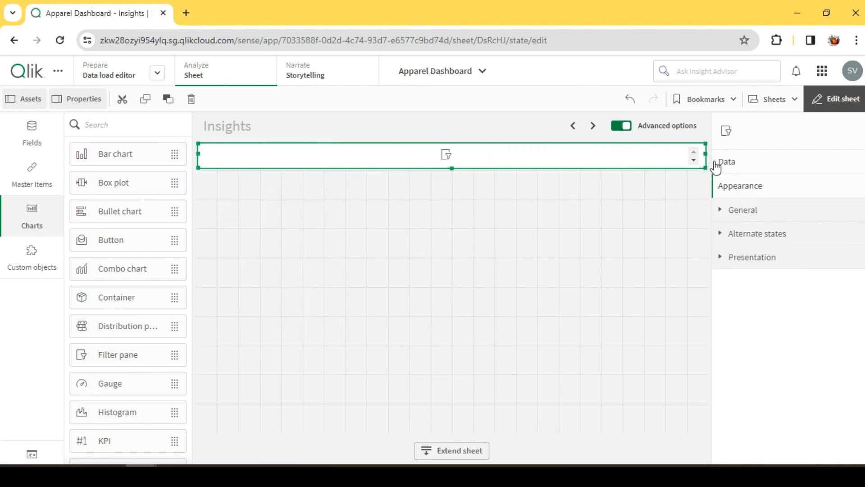
- Add the Year and MonthYear fields to the filter pane
left_click(768, 165)
left_click(778, 217)
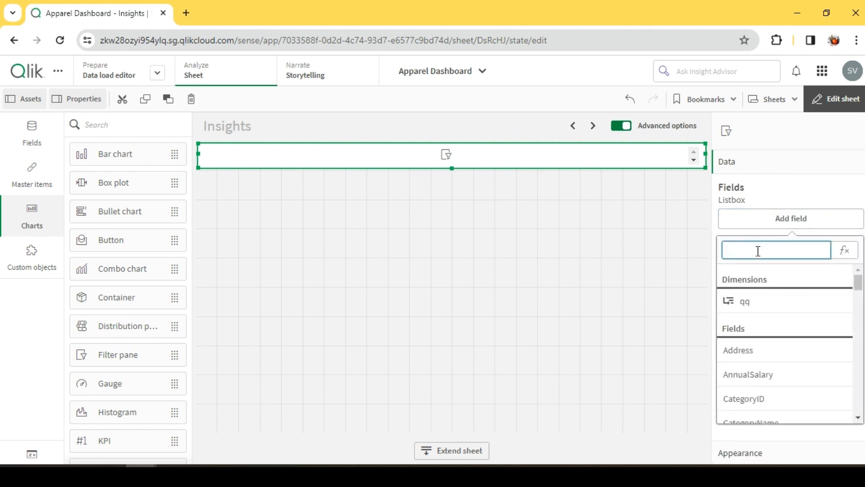
type("Year")
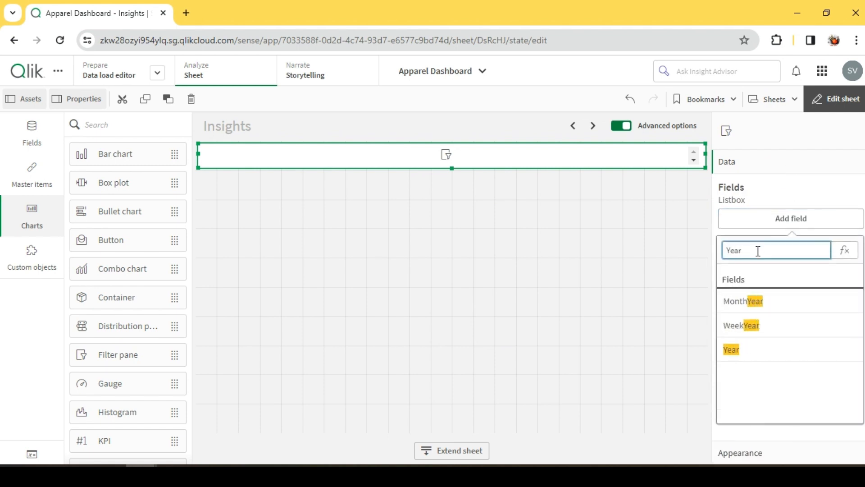
key("Return")
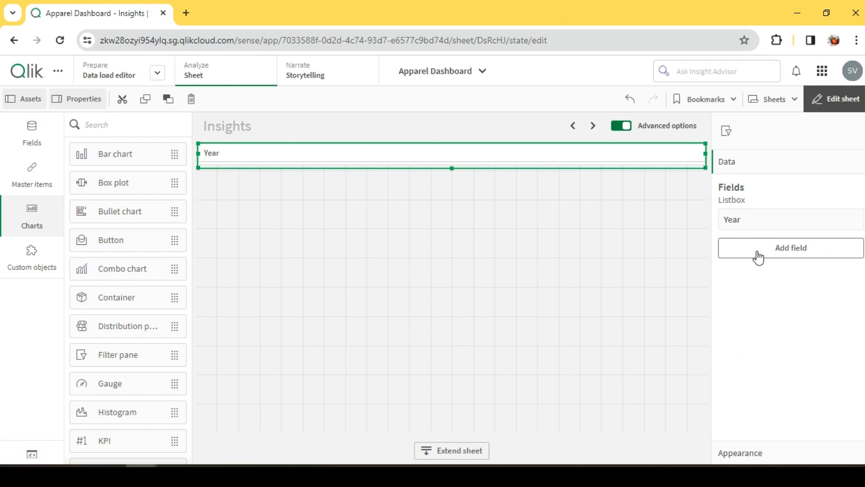
left_click(758, 256)
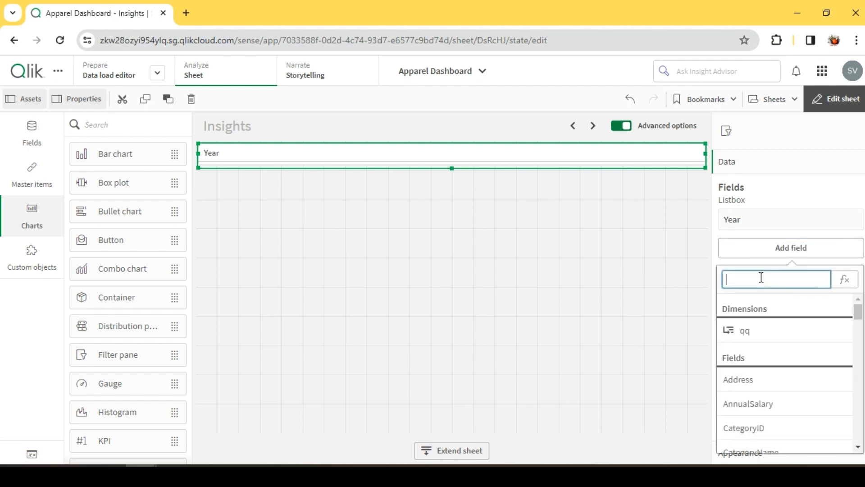
type("MOnth")
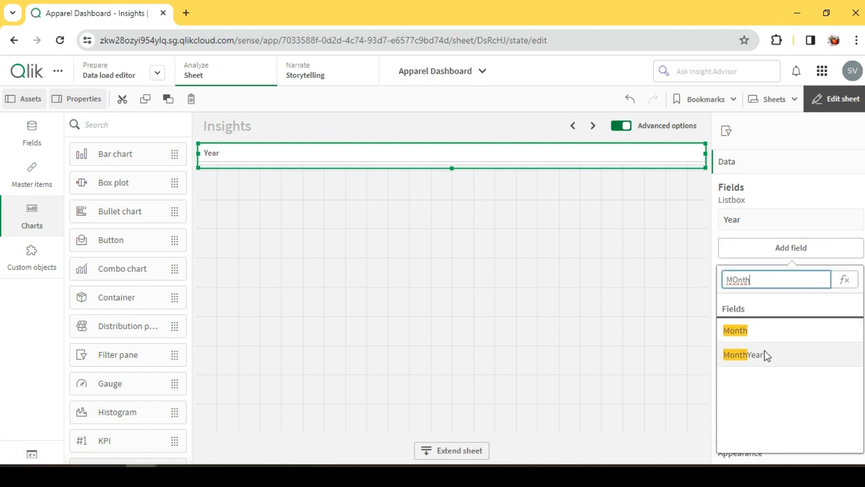
left_click(765, 355)
- Add the Quarter field to the filter pane and place it between Year and MonthYear
left_click(771, 284)
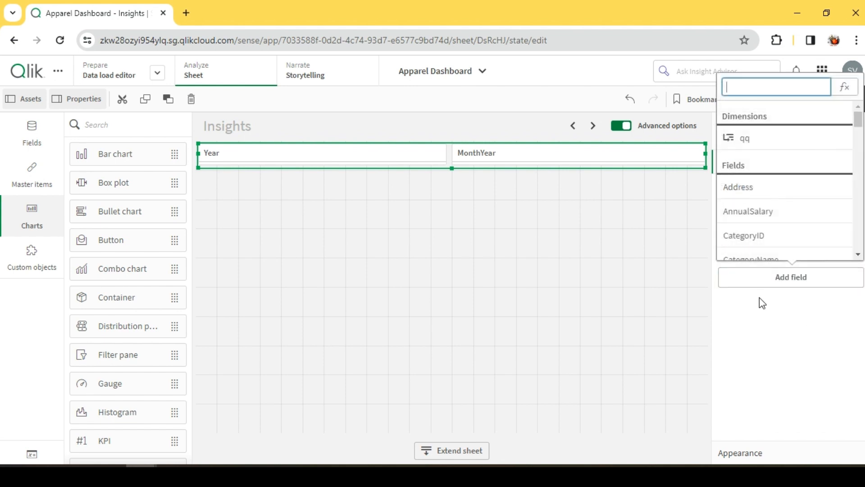
type("quar")
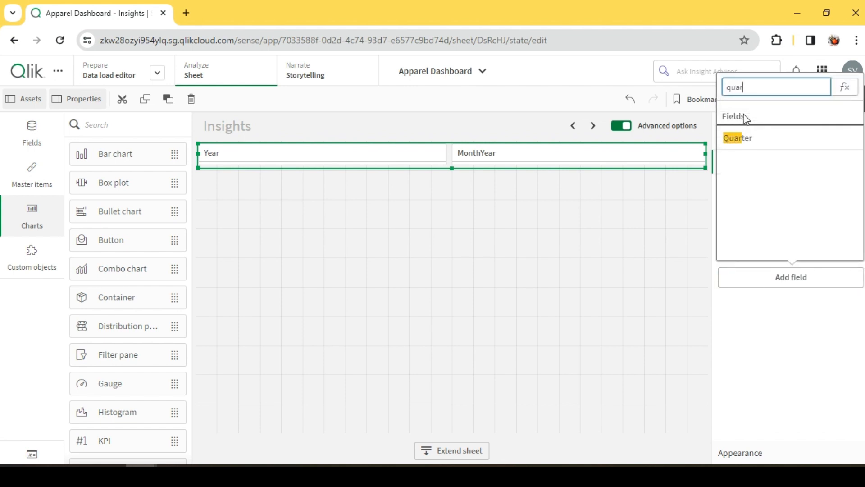
left_click(765, 135)
mouse_move(756, 248)
left_mouse_down()
mouse_move(755, 276)
mouse_move(755, 253)
mouse_move(757, 263)
left_mouse_up()
- Add the ShippingCompany and CategoryName fields to the filter pane, after MonthYear
left_click(760, 308)
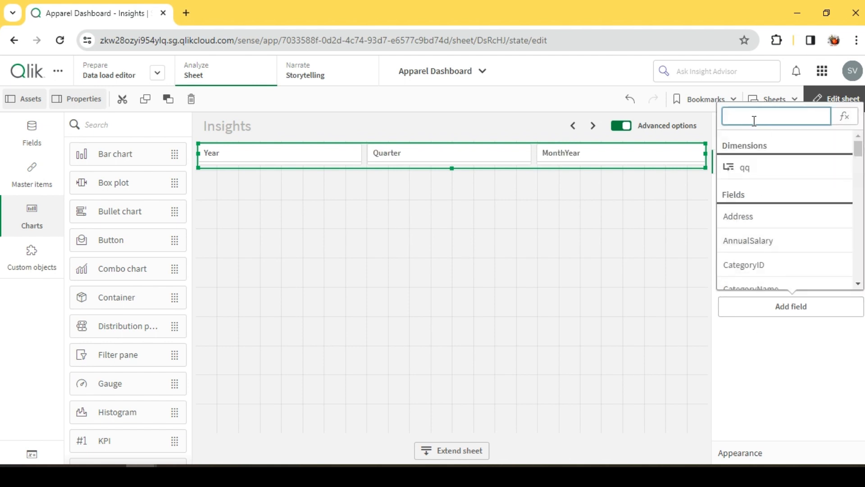
type("Shipp")
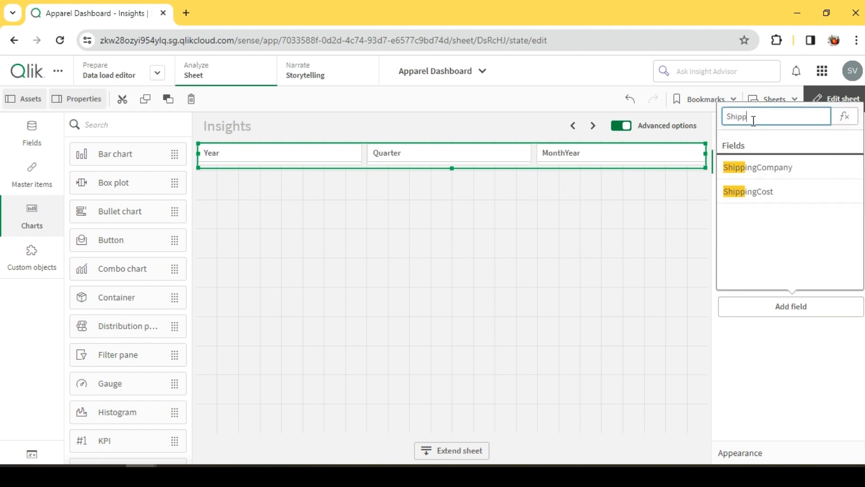
type("i")
left_click(778, 173)
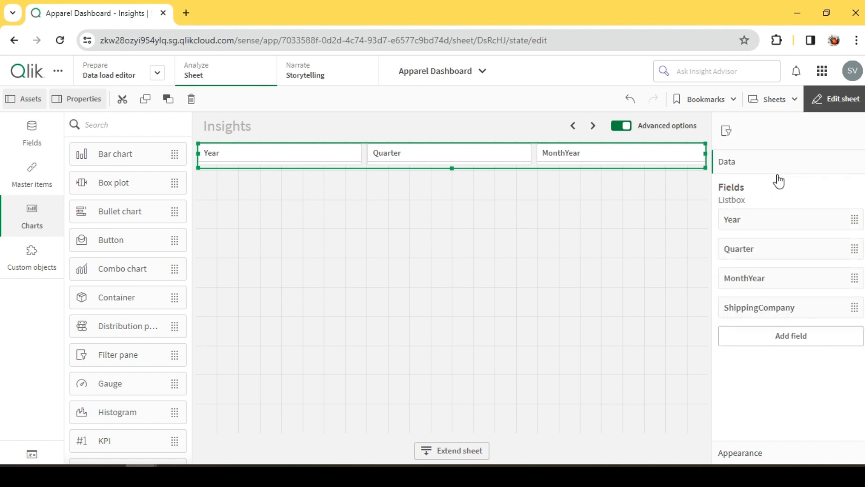
left_click(762, 342)
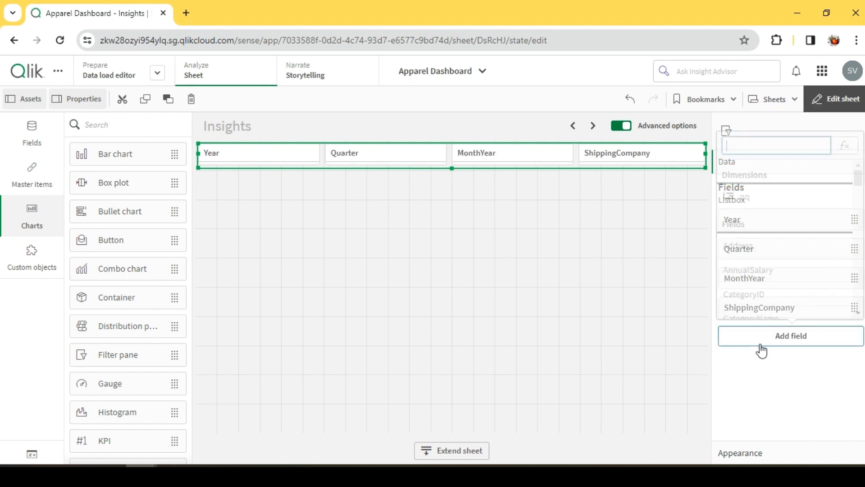
type("Cate")
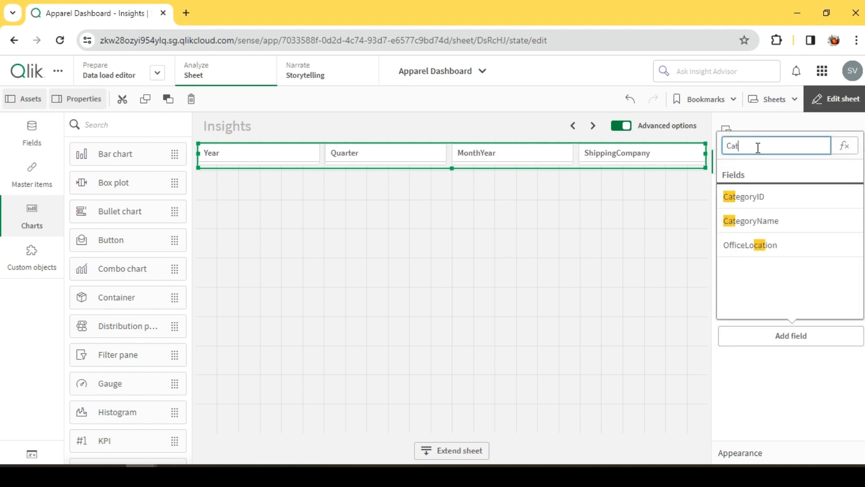
left_click(773, 221)
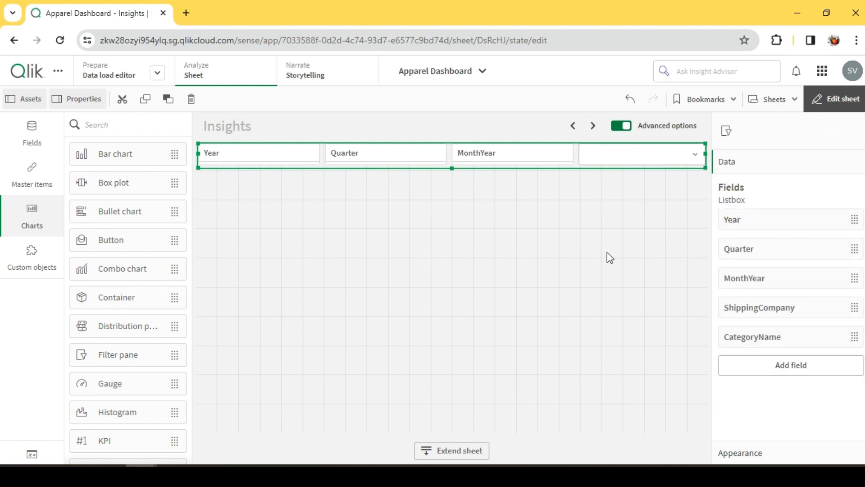
left_click(556, 247)
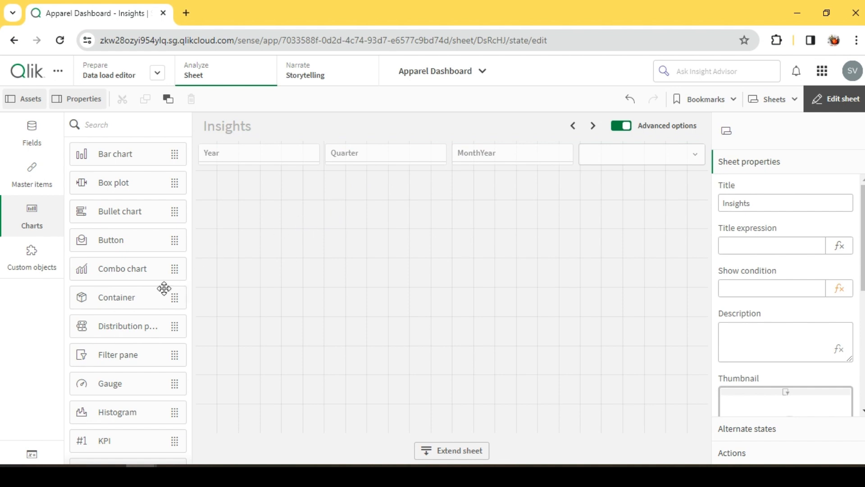
- Place a Sankey chart from the Qlik Visualization bundle below the filter pane and enlarge it to 24 x 9 grid cells
left_click(28, 264)
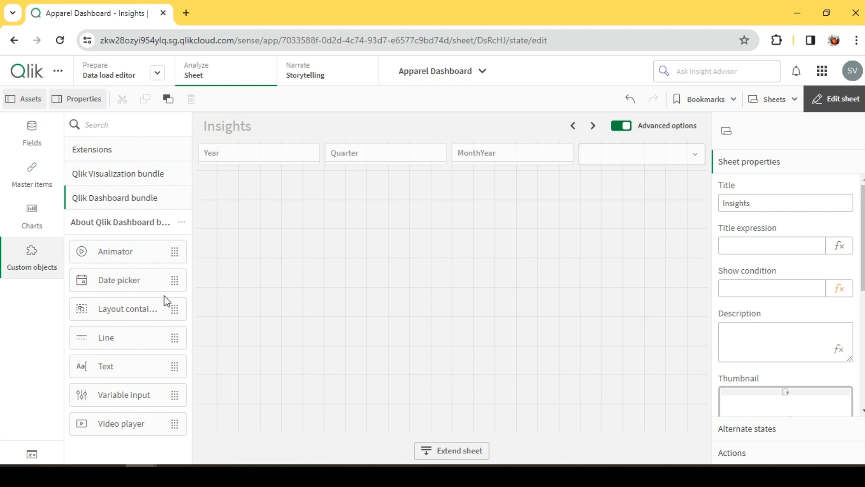
left_click(123, 180)
scroll(127, 314, "down", 3)
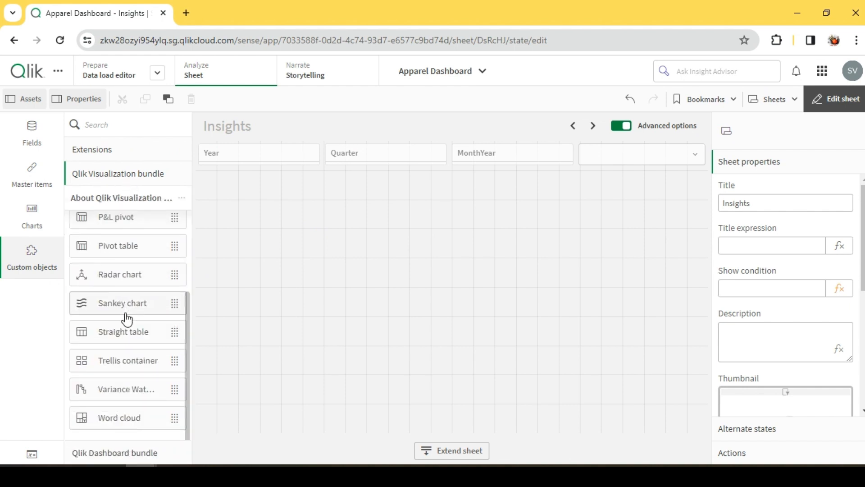
left_click_drag(127, 314, 269, 254)
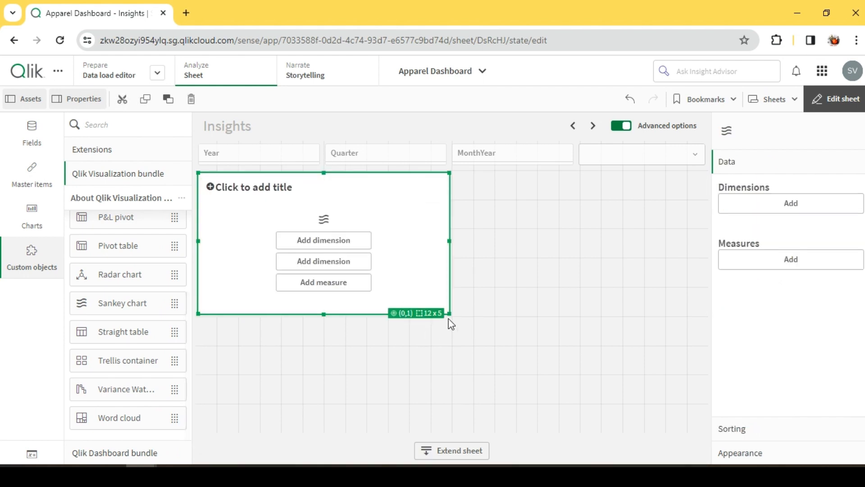
left_click_drag(448, 312, 704, 429)
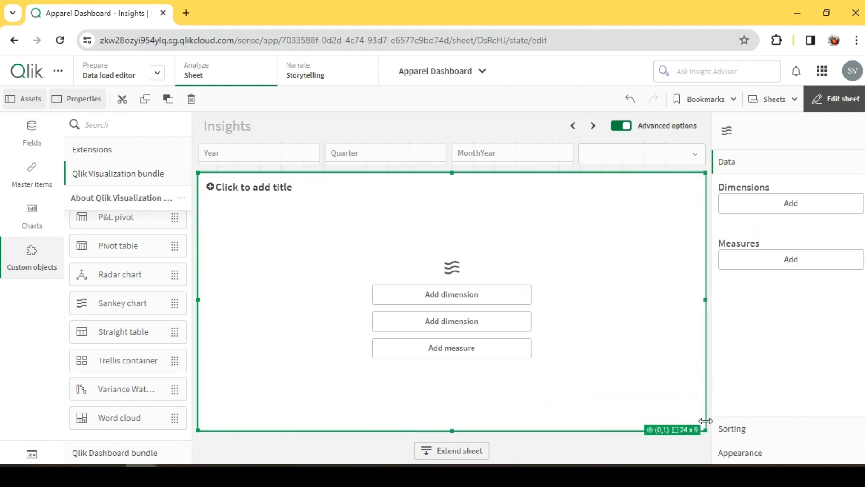
- Set MonthYear as the first dimension of the Sankey chart
left_click(429, 293)
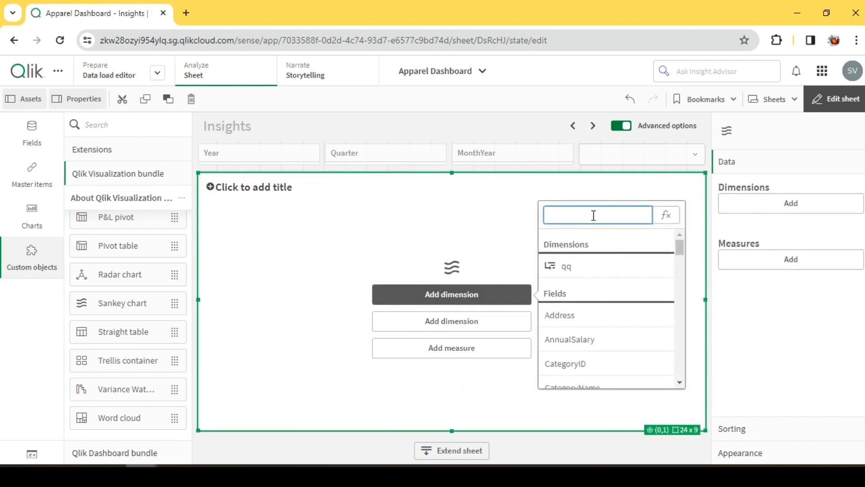
type("sh")
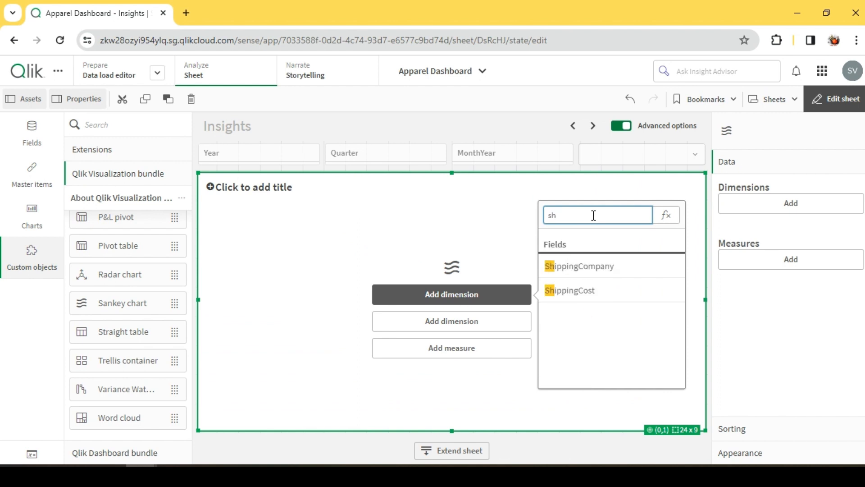
key("BackSpace")
key("BackSpace")
type("y")
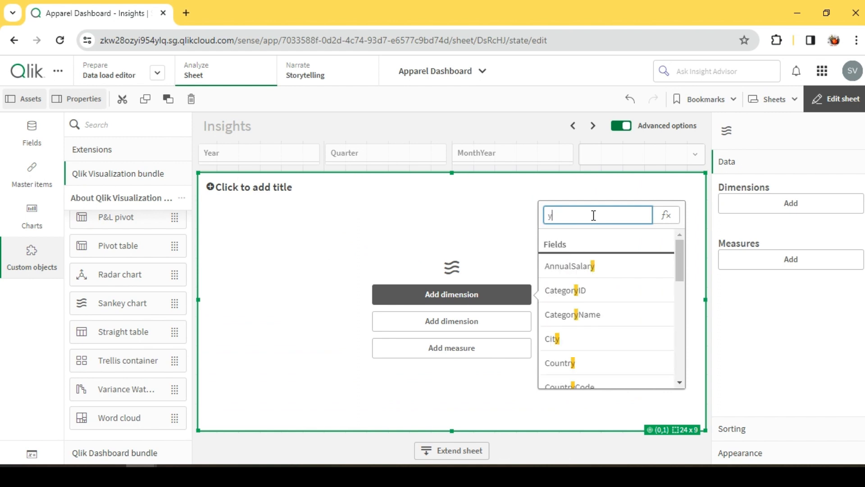
type("ear")
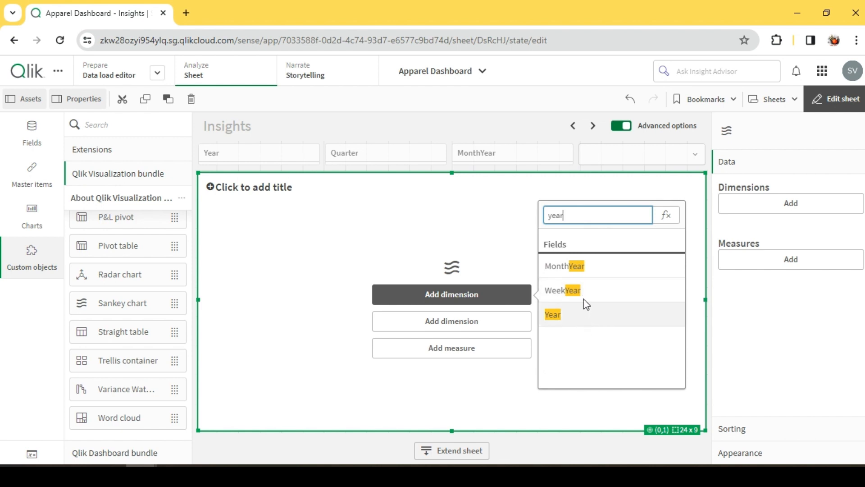
left_click(600, 268)
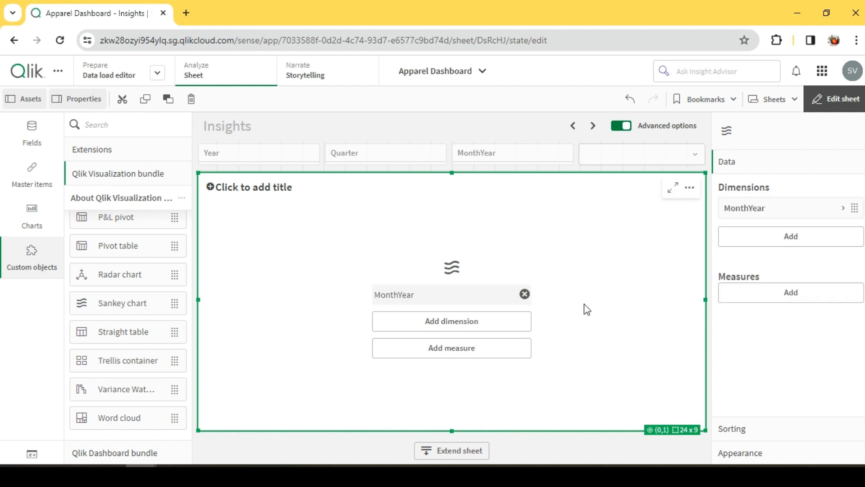
- Set ShippingCompany as the second dimension of the Sankey chart
left_click(450, 321)
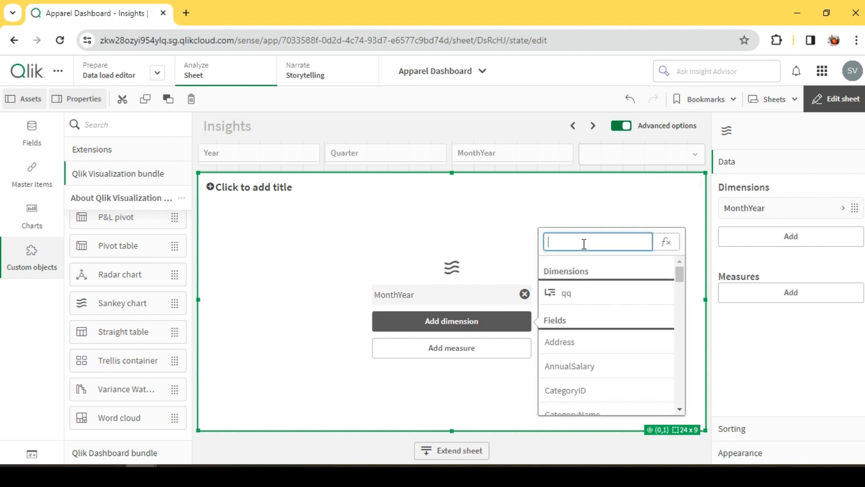
type("shi")
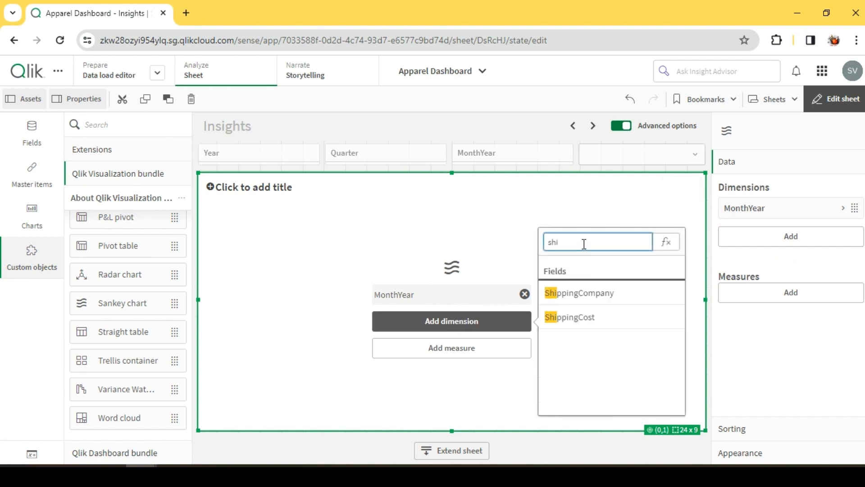
type("pp")
left_click(599, 297)
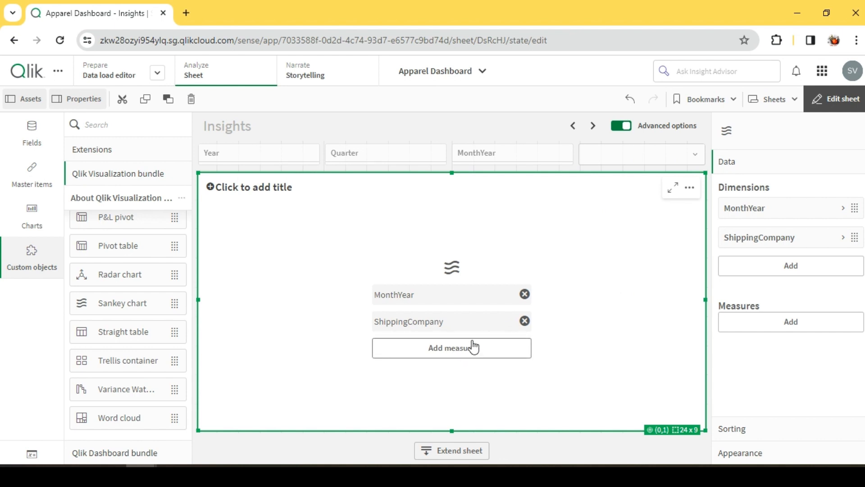
- Add CategoryName and Days_Bucket as the third and fourth dimensions of the Sankey chart
left_click(771, 270)
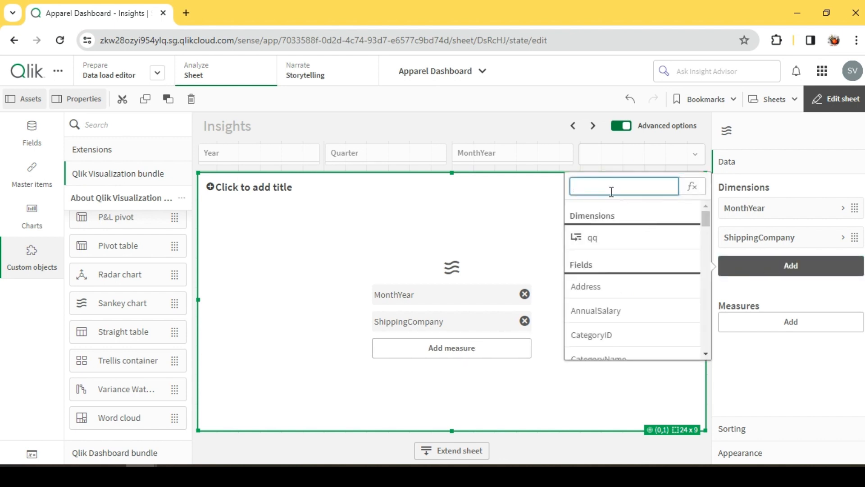
type("cate")
left_click(619, 262)
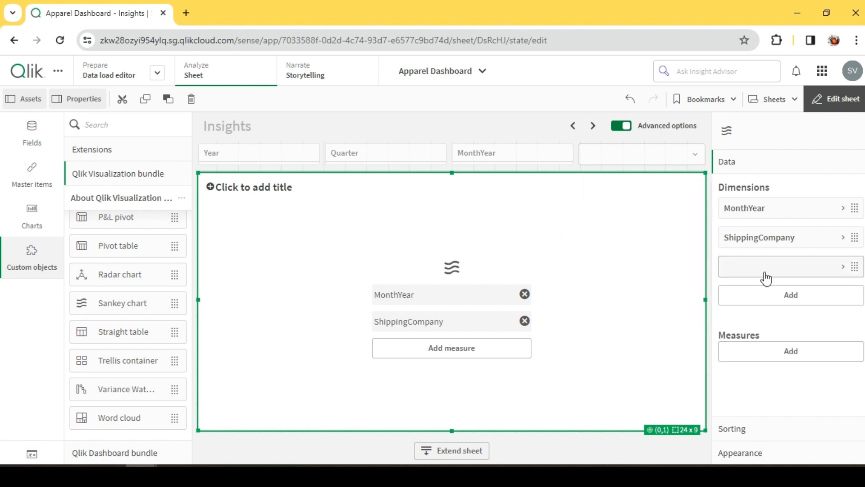
left_click(773, 310)
type("b")
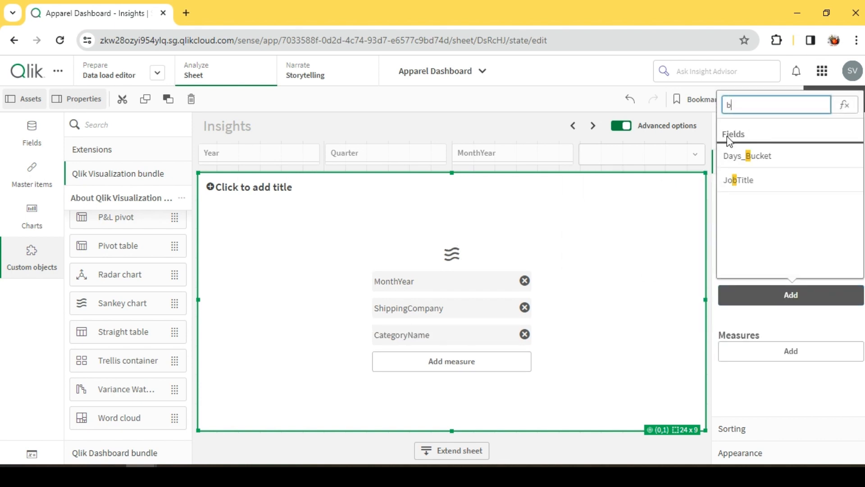
type("uc")
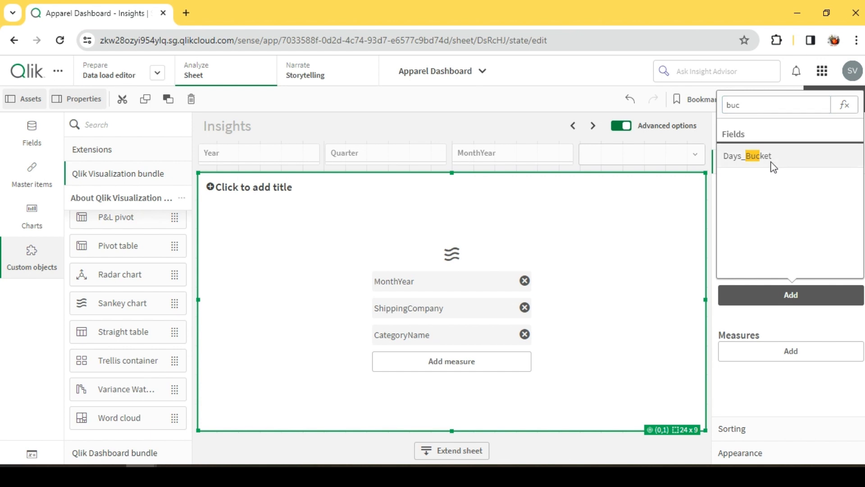
left_click(773, 168)
- Add the count of OrderID as the Sankey chart's measure
left_click(773, 387)
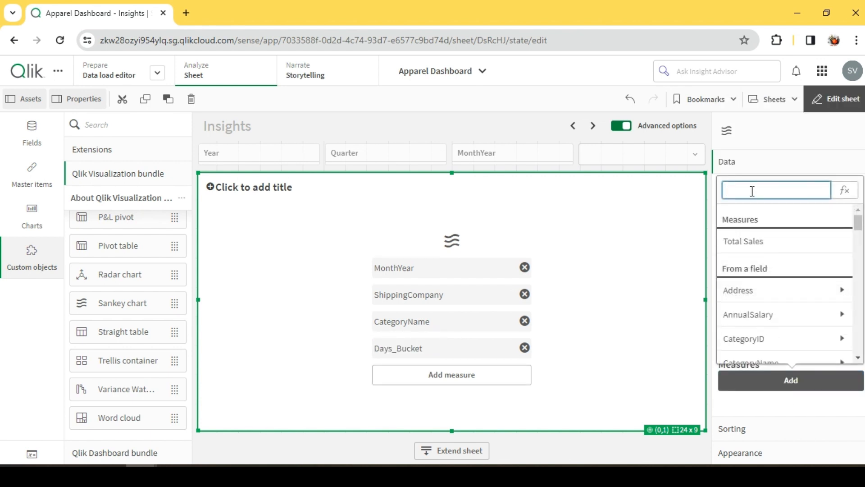
type("order")
left_click(769, 264)
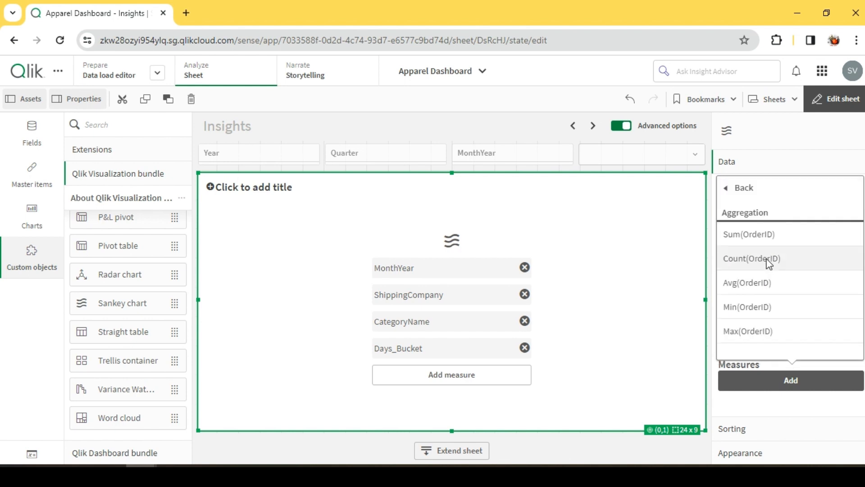
left_click(767, 260)
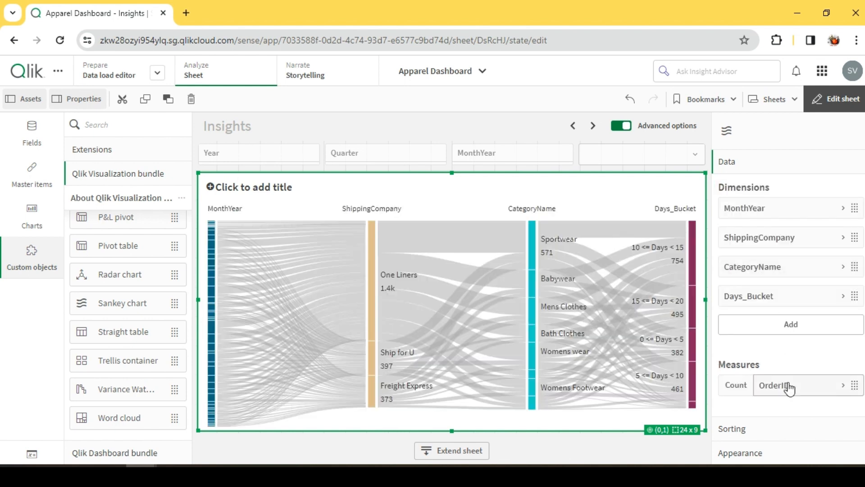
- Change the measure's expression to Count(distinct OrderID) and label it # Orders
left_click(790, 387)
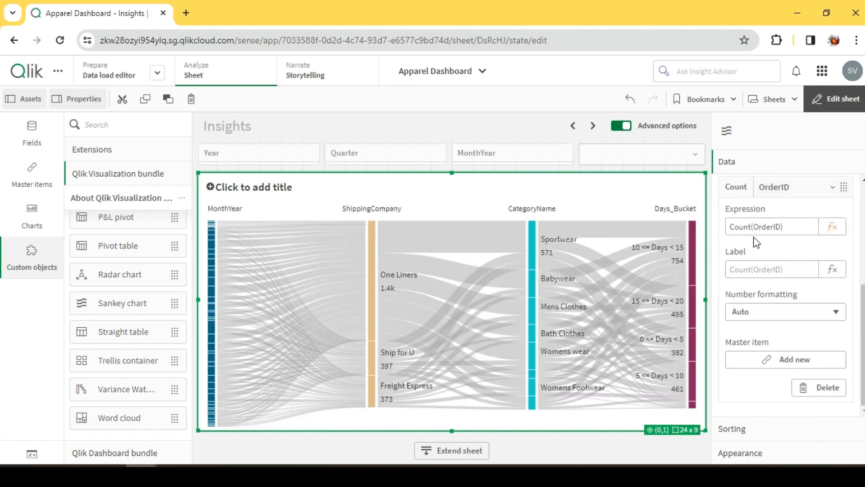
left_click(756, 226)
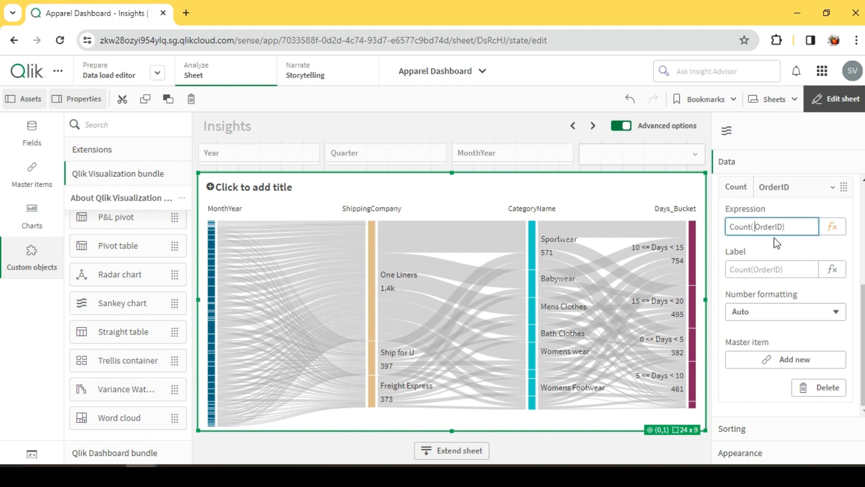
type("distinct")
left_click(776, 267)
type("# Orders")
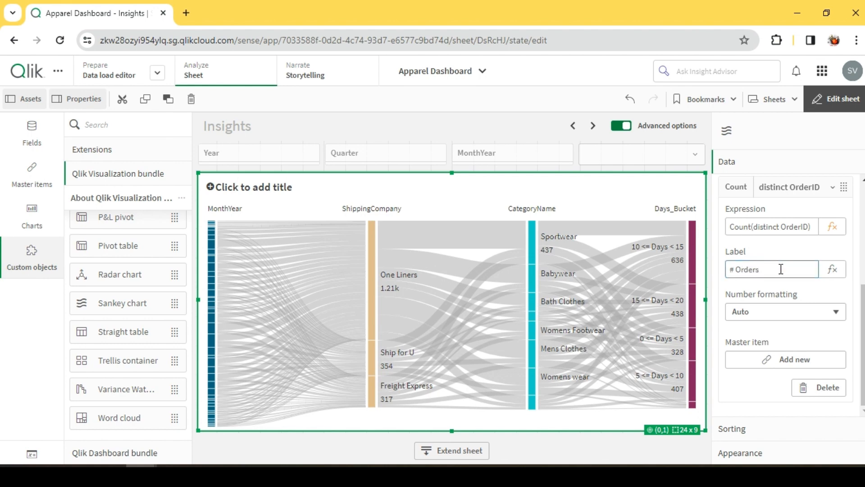
scroll(781, 268, "up", 2)
left_click(798, 296)
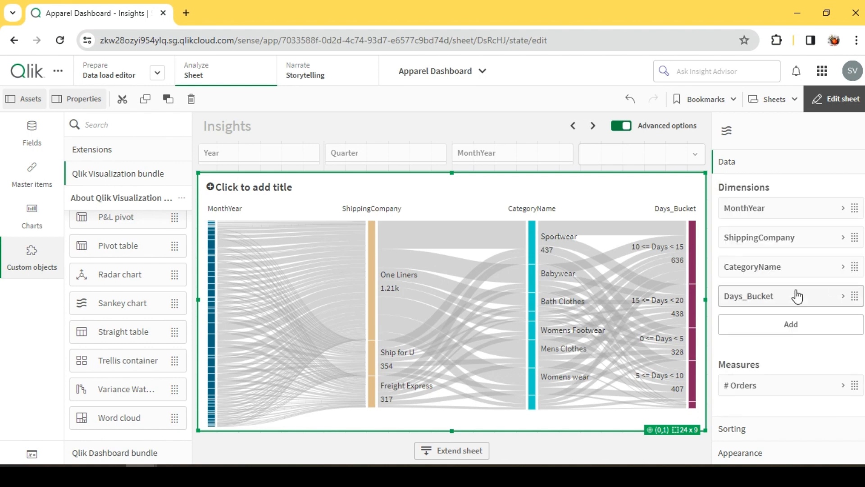
- Leave sheet editing and filter the Insights sheet to Year 2015 and Quarter Q1
left_click(839, 108)
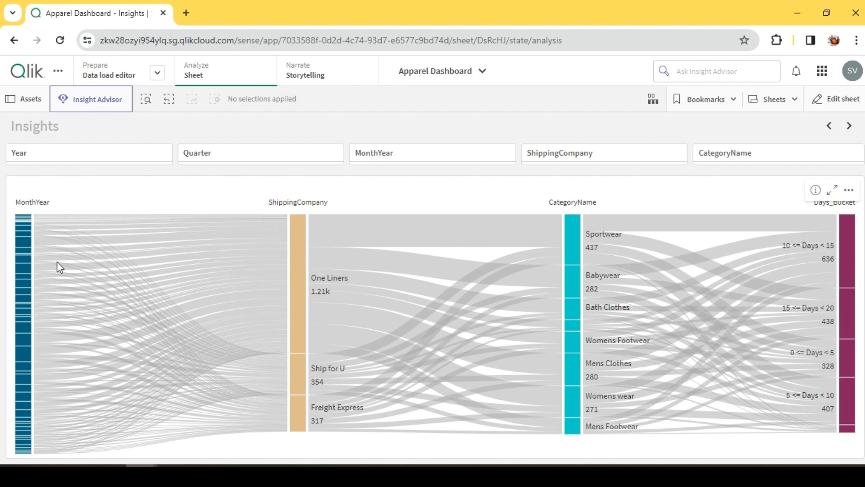
left_click(81, 158)
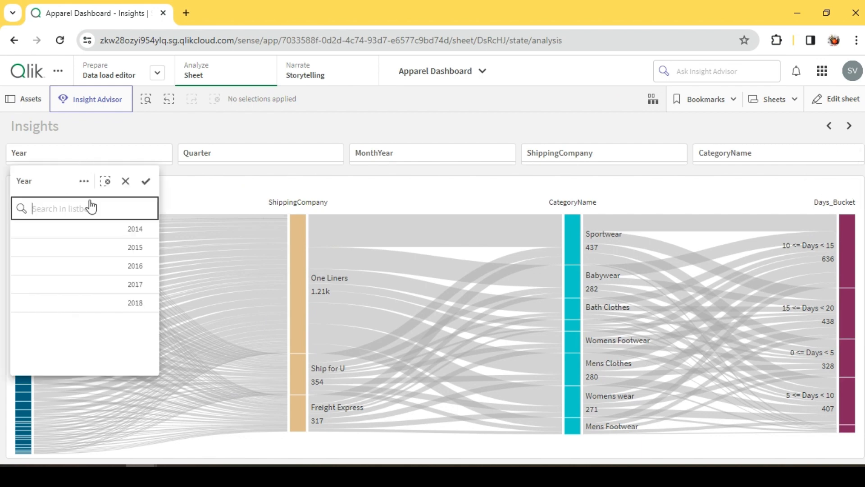
left_click(135, 248)
left_click(249, 132)
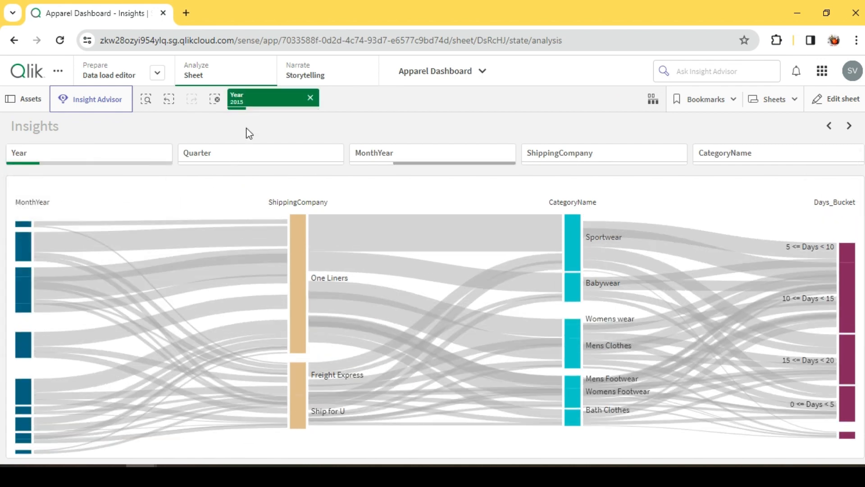
left_click(261, 151)
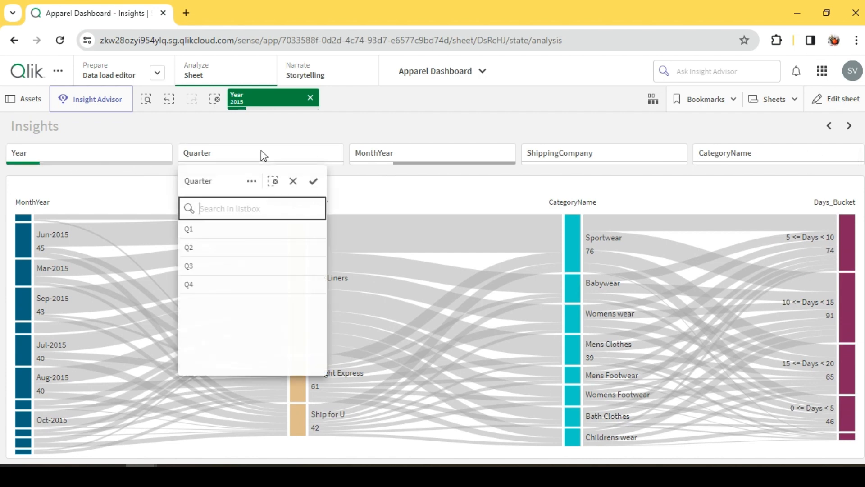
left_click(228, 230)
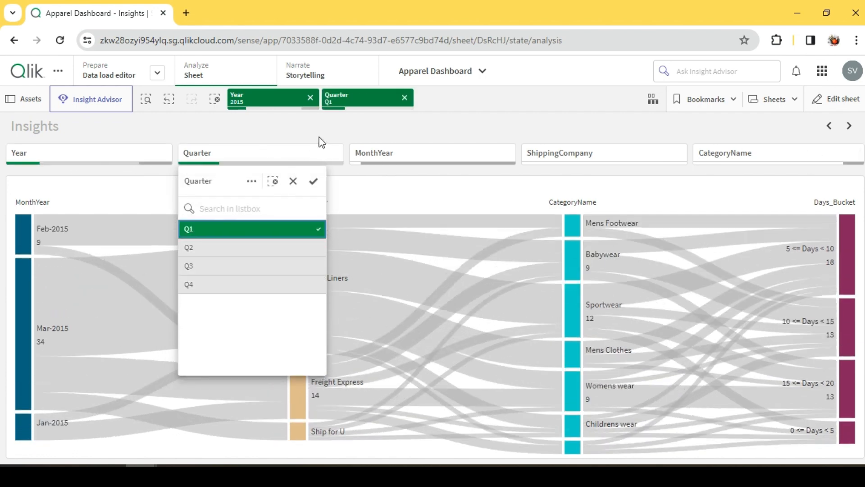
left_click(321, 140)
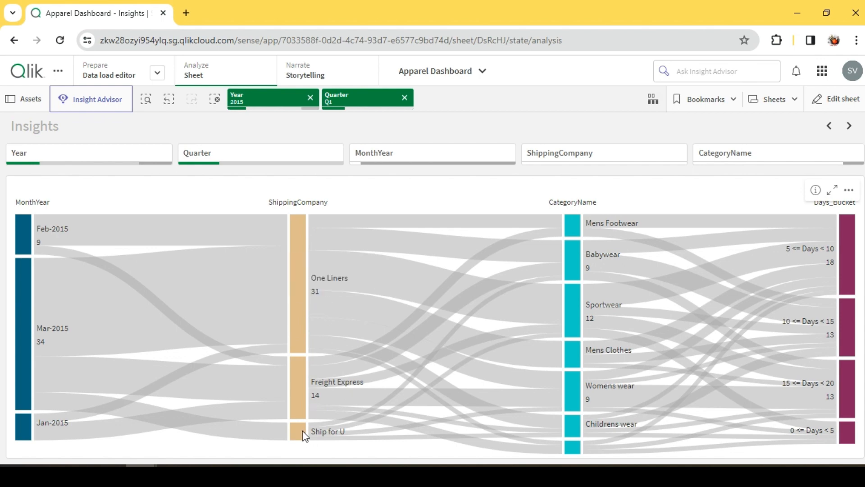
- Filter the Sankey chart to the 15 <= Days < 20 bucket and view the chart in full screen briefly
mouse_move(304, 436)
mouse_move(814, 389)
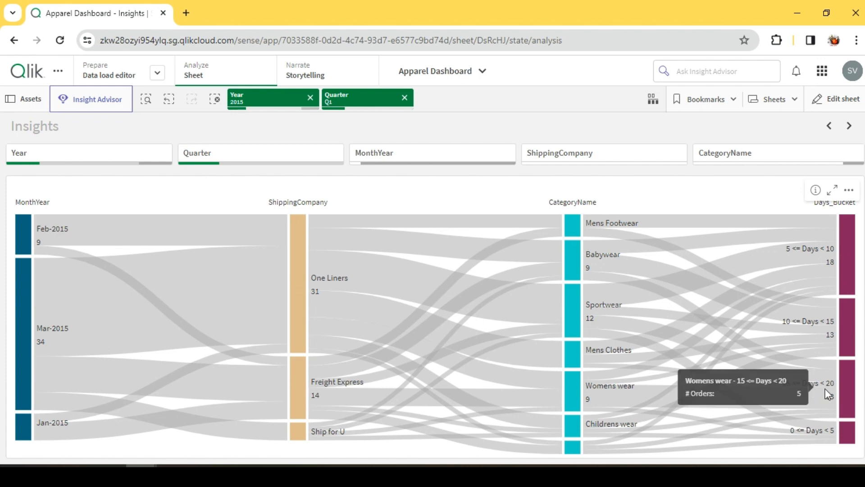
left_click(847, 383)
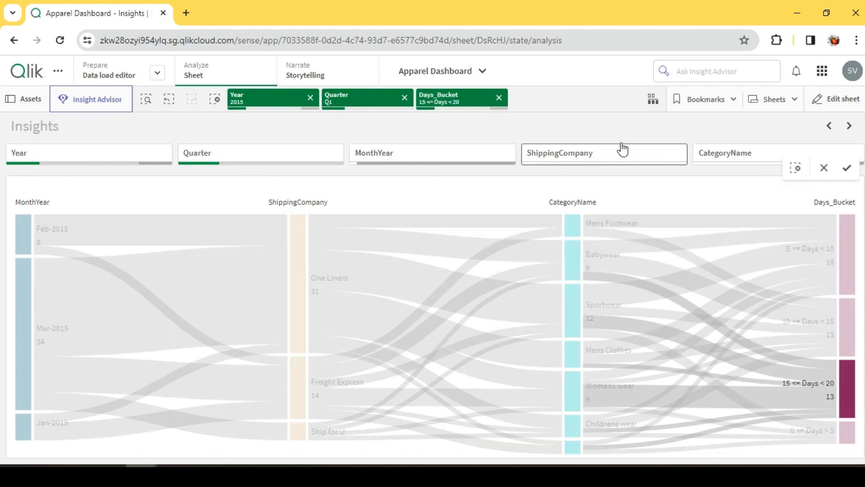
left_click(602, 127)
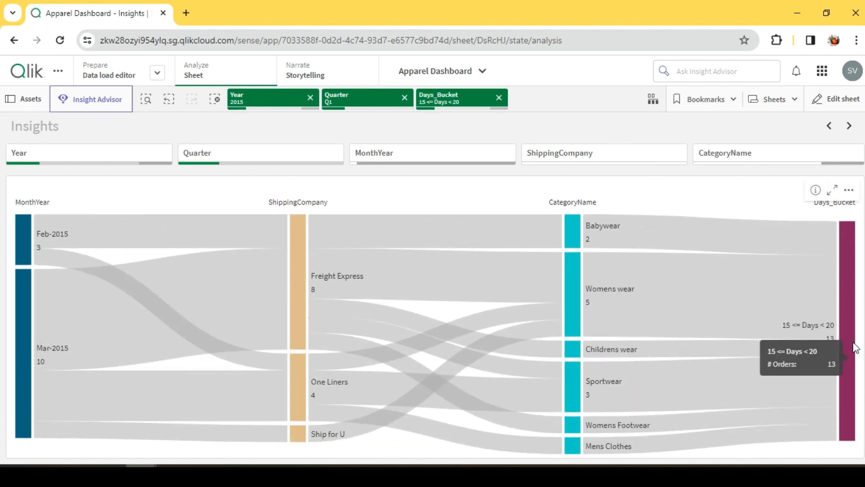
mouse_move(309, 298)
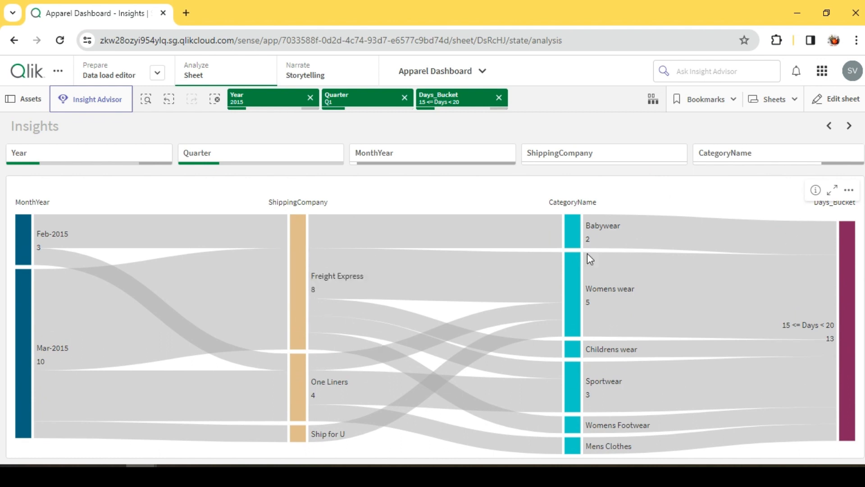
left_click(832, 190)
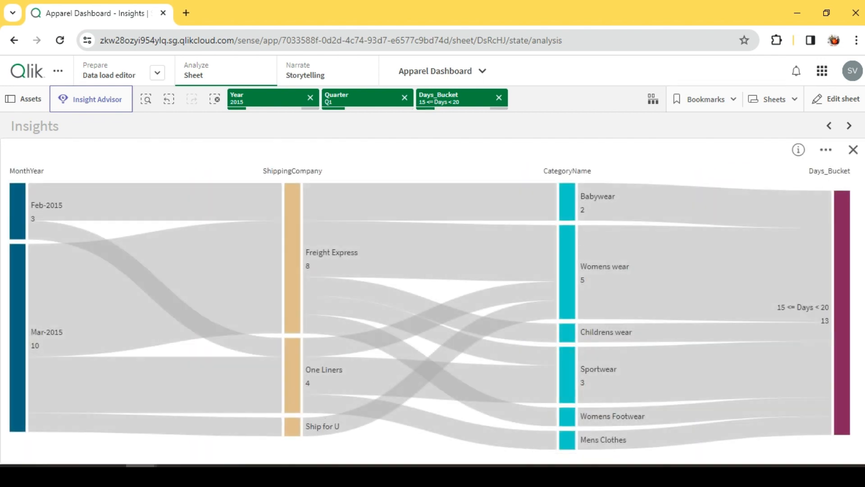
left_click(851, 150)
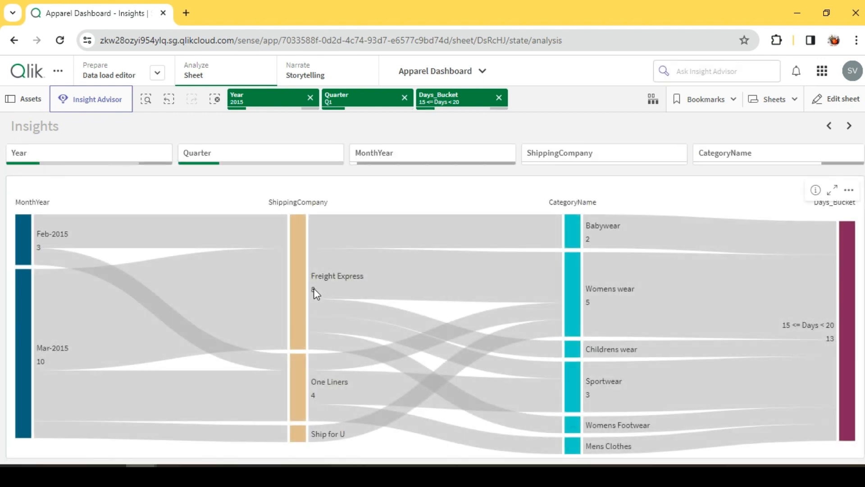
- Inspect the shipping companies' order counts and filter the Sankey chart to Freight Express
mouse_move(337, 287)
mouse_move(302, 439)
left_click(295, 297)
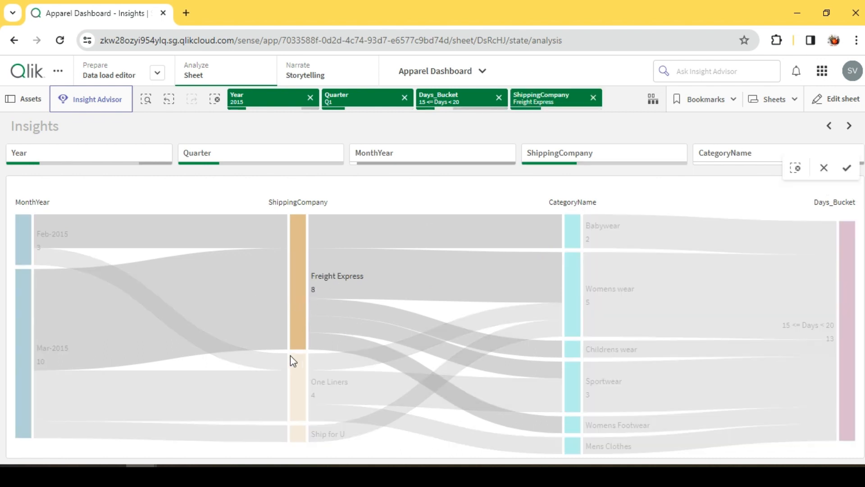
left_click(599, 128)
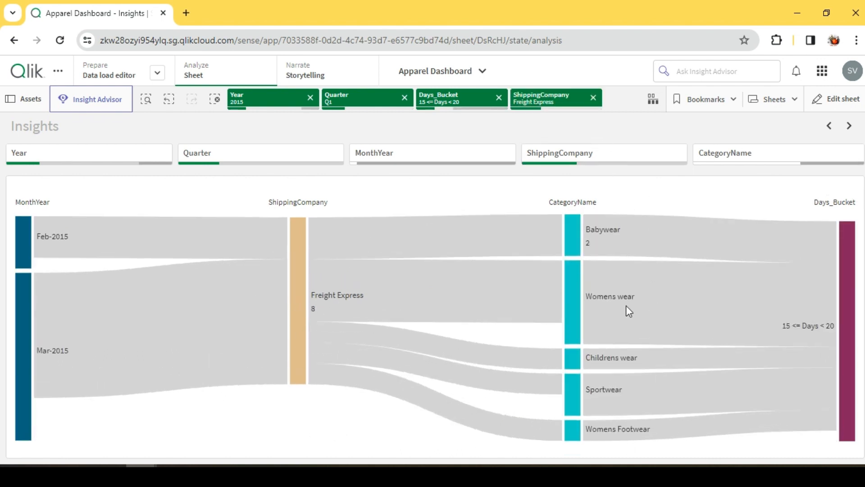
- Clear the ShippingCompany and Days_Bucket selections, keeping the Year and Quarter filters
left_click(593, 98)
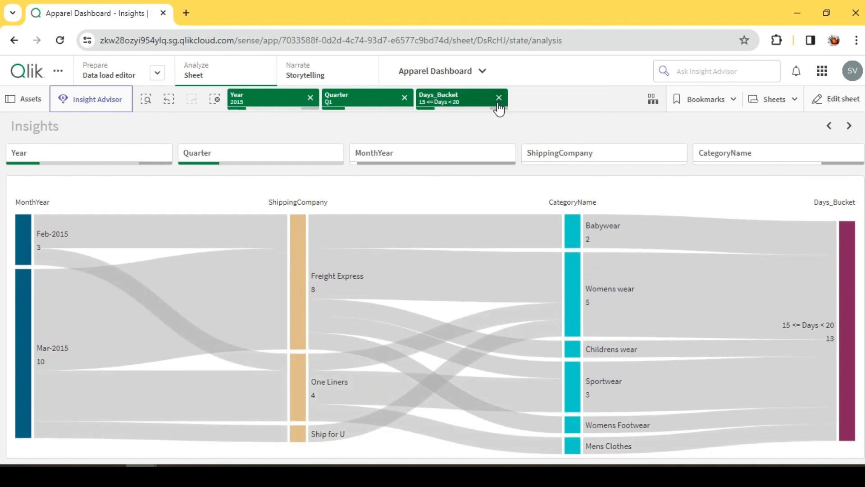
left_click(499, 98)
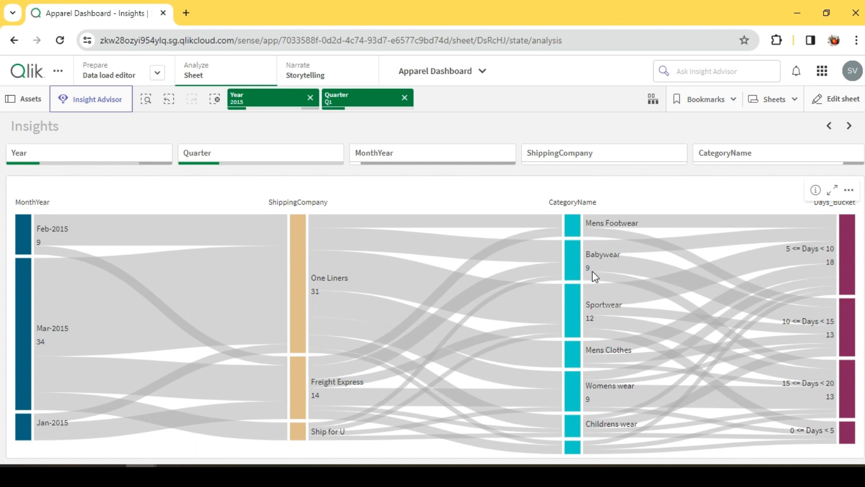
mouse_move(584, 337)
- Switch to the Insights2 sheet and put it into edit mode
left_click(772, 104)
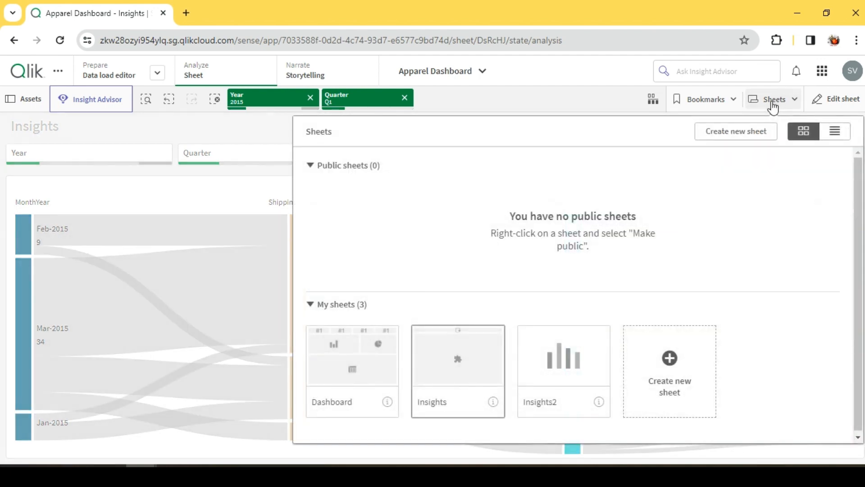
left_click(553, 356)
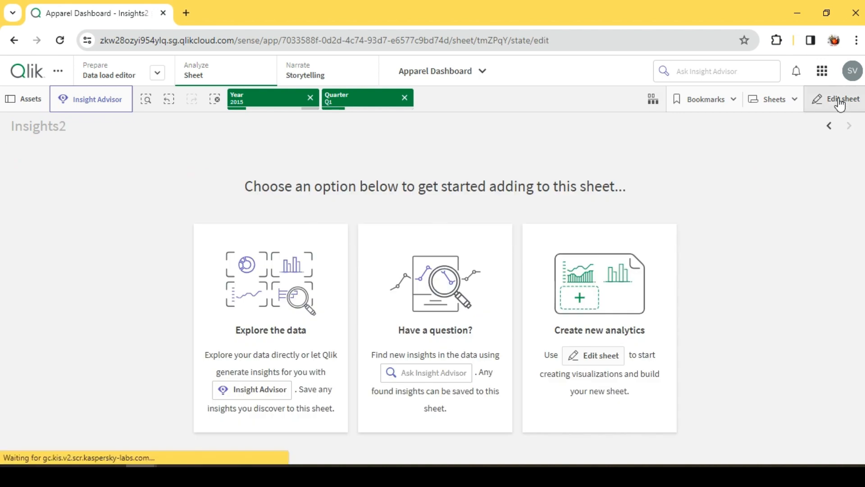
left_click(838, 99)
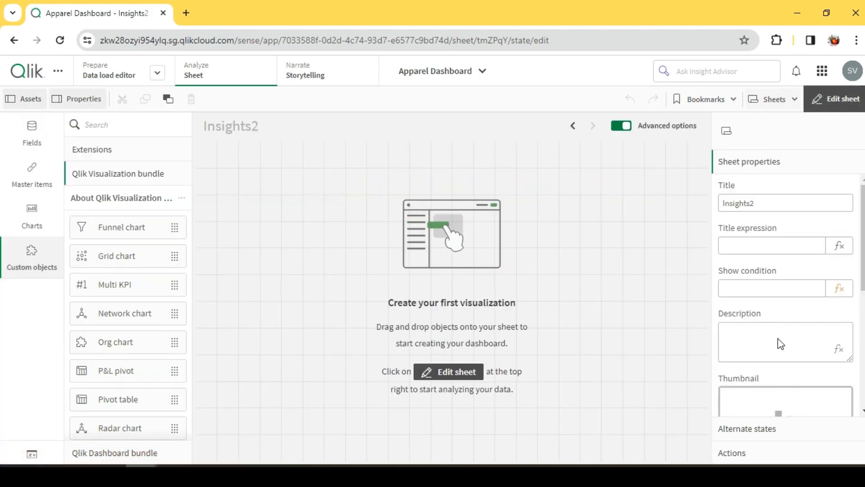
- Copy the filter pane from the Insights sheet and return to the Insights2 sheet
left_click(784, 100)
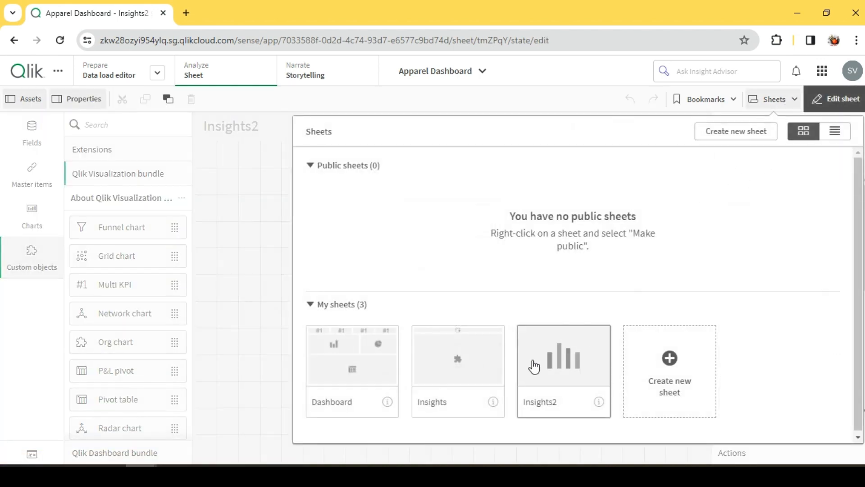
left_click(463, 371)
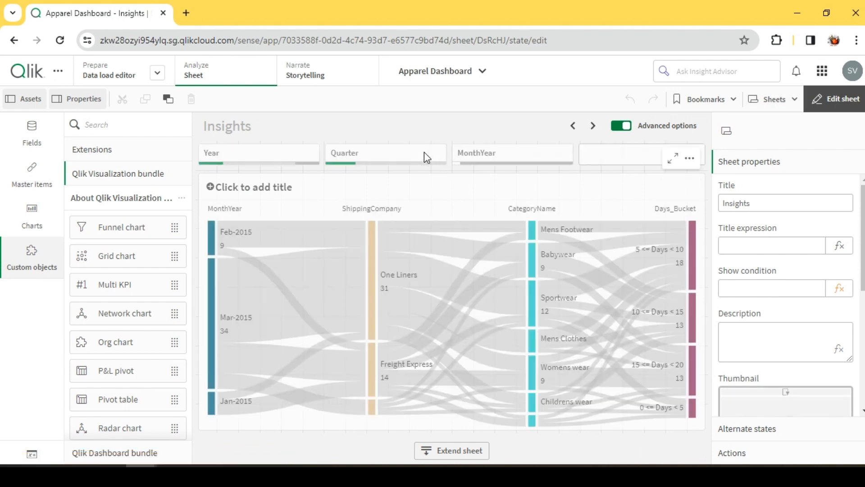
left_click(407, 155)
right_click(408, 154)
left_click(435, 152)
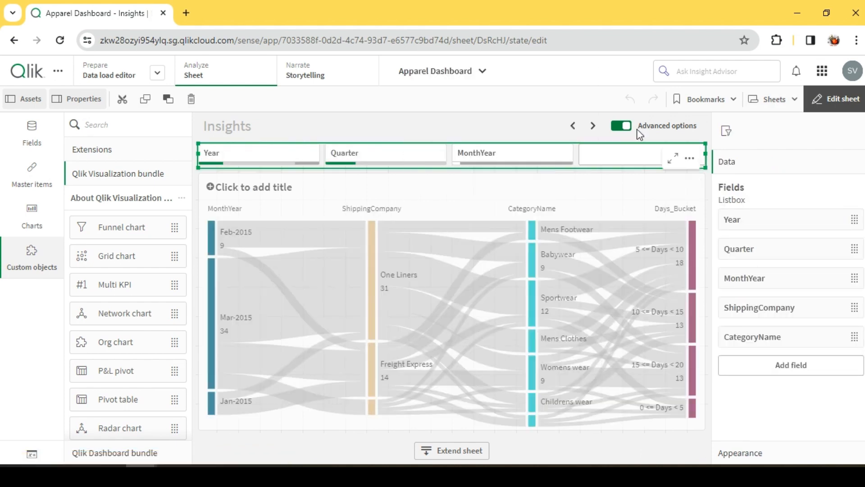
left_click(796, 100)
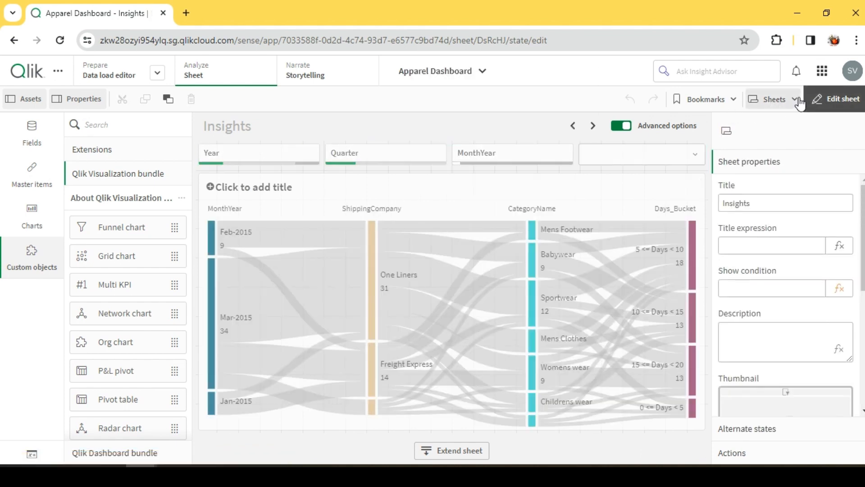
left_click(570, 379)
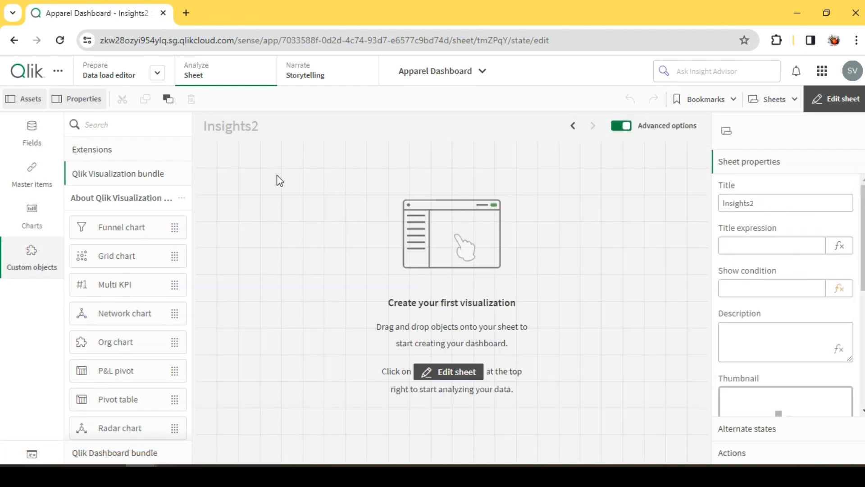
- Paste the copied filter pane into Insights2 and resize it to a one-row strip across the sheet's full width
right_click(276, 180)
left_click(301, 175)
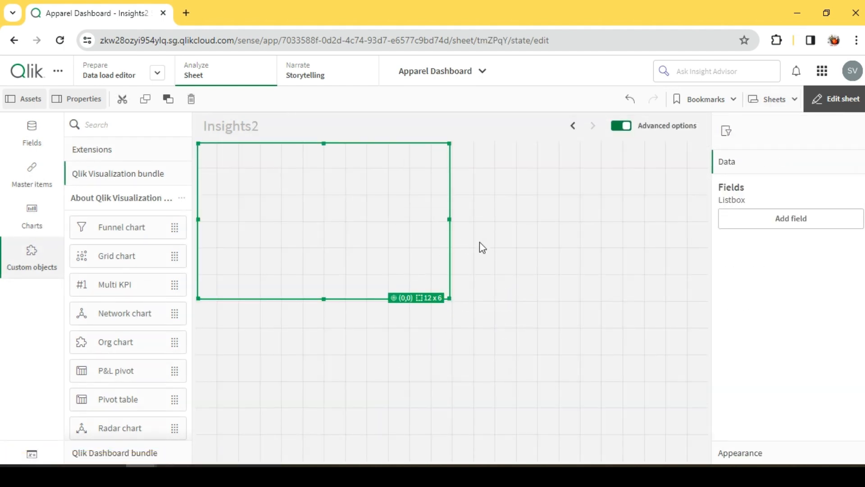
left_click_drag(450, 297, 706, 166)
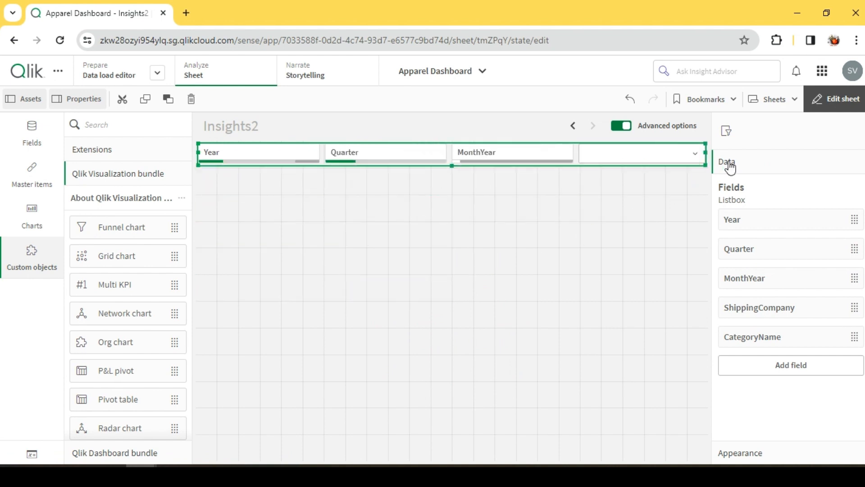
left_click(426, 220)
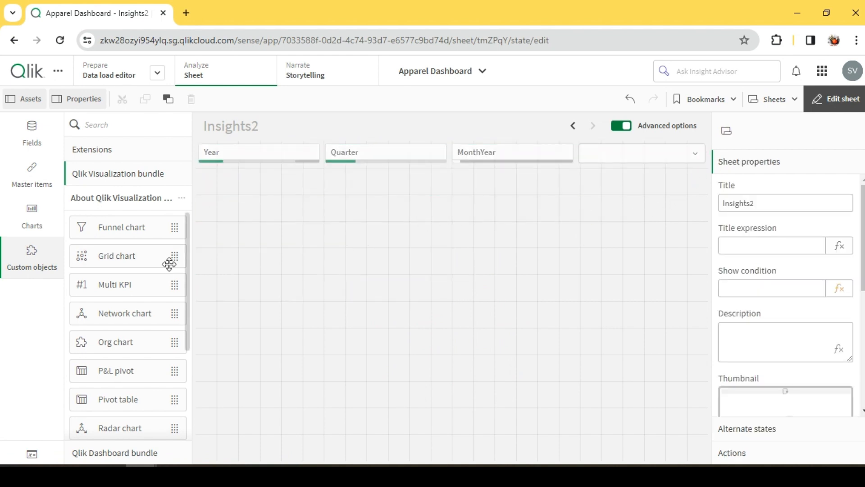
- Add a pie chart below the filter pane with Days_Bucket as its slice dimension
left_click(33, 220)
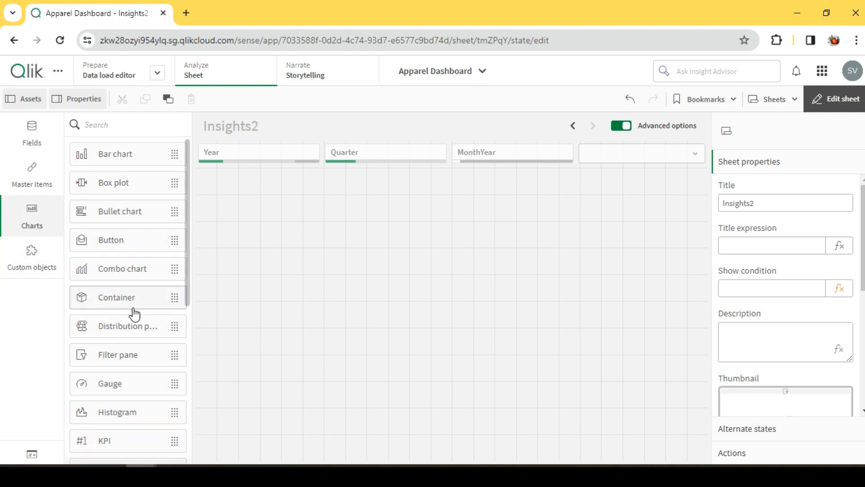
scroll(131, 311, "down", 3)
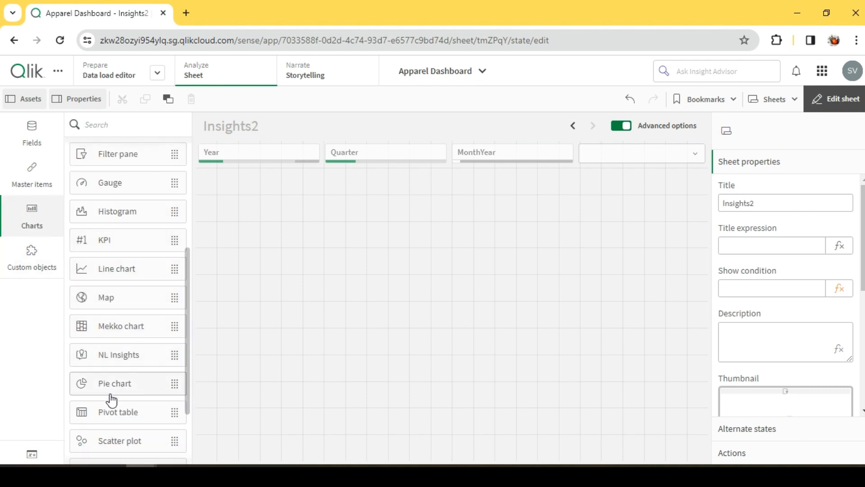
left_click_drag(113, 389, 314, 273)
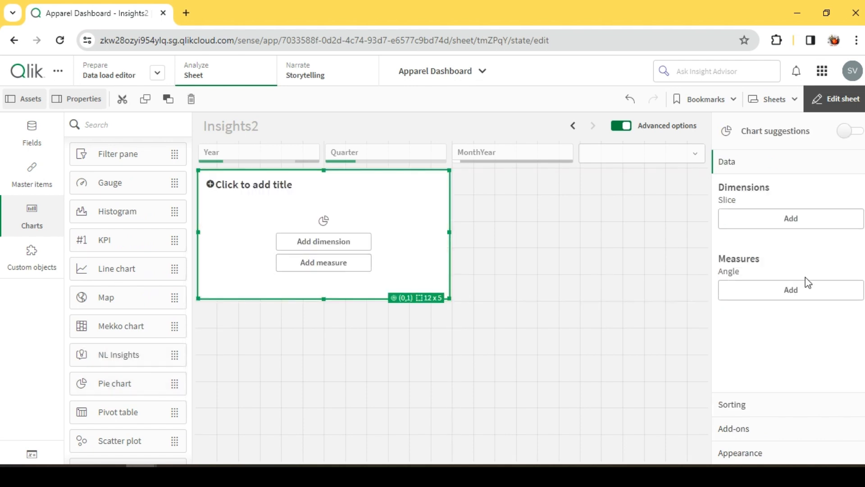
left_click(739, 221)
type("b")
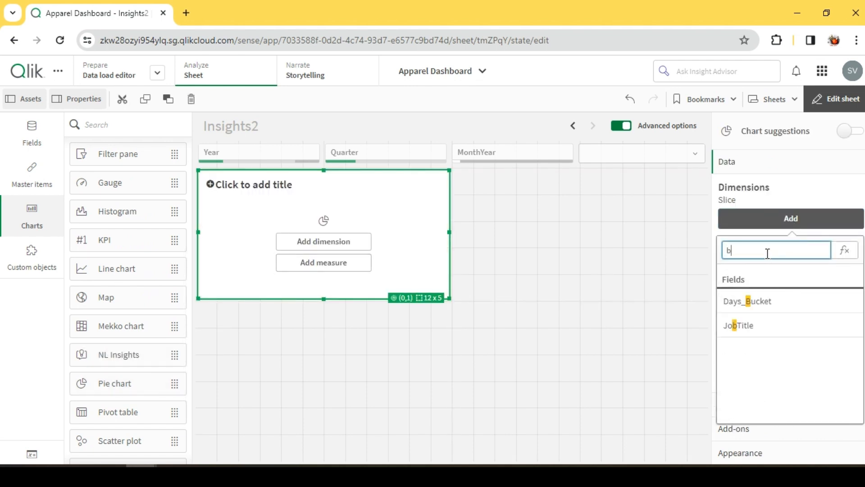
type("uck")
left_click(771, 308)
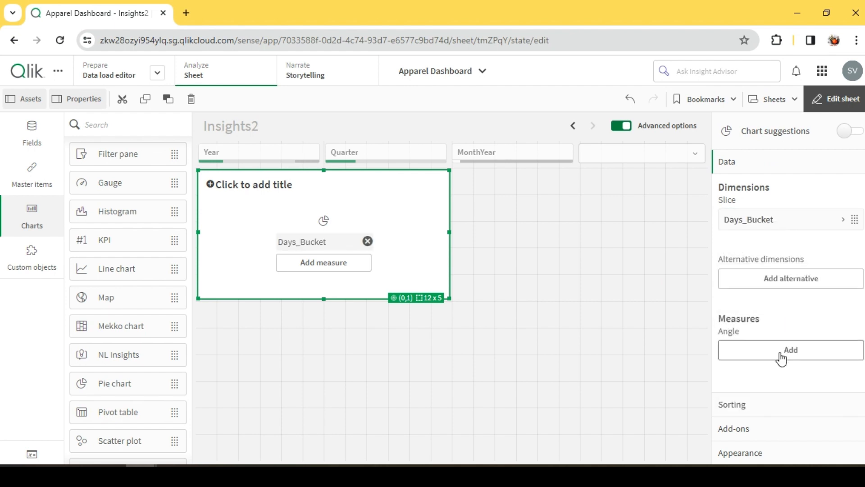
left_click(782, 356)
left_click(633, 299)
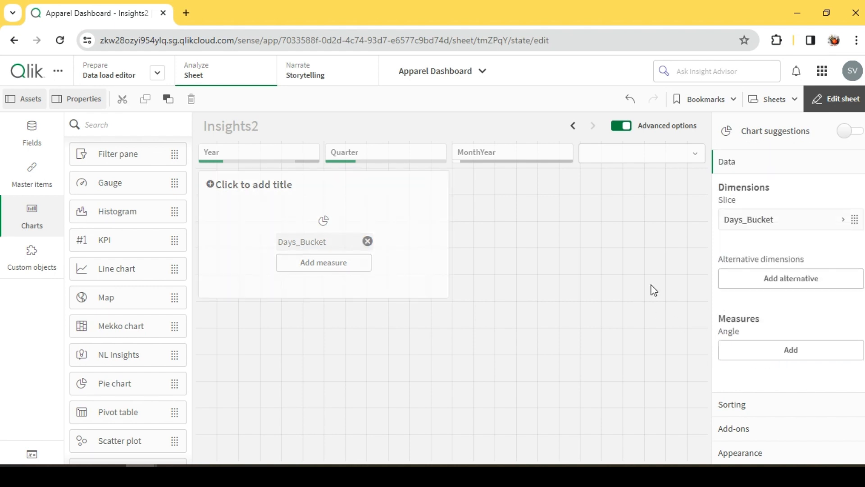
- Copy the # Orders measure expression from the Sankey chart on the Insights sheet
left_click(759, 107)
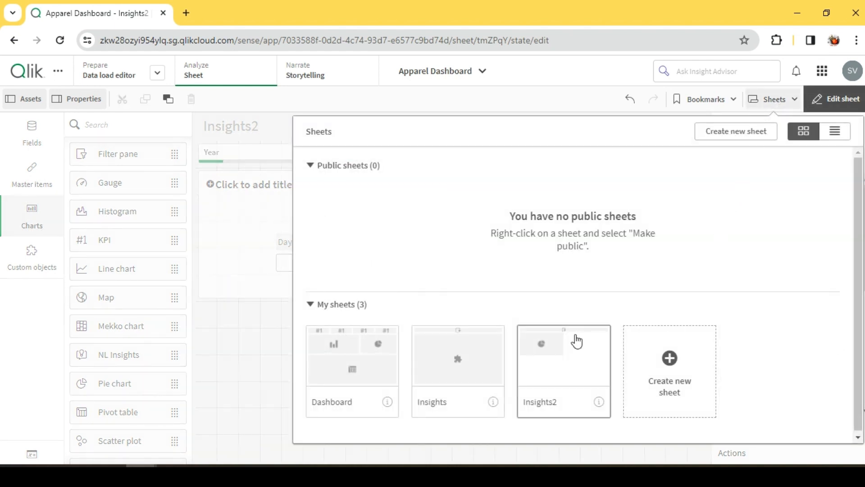
left_click(459, 361)
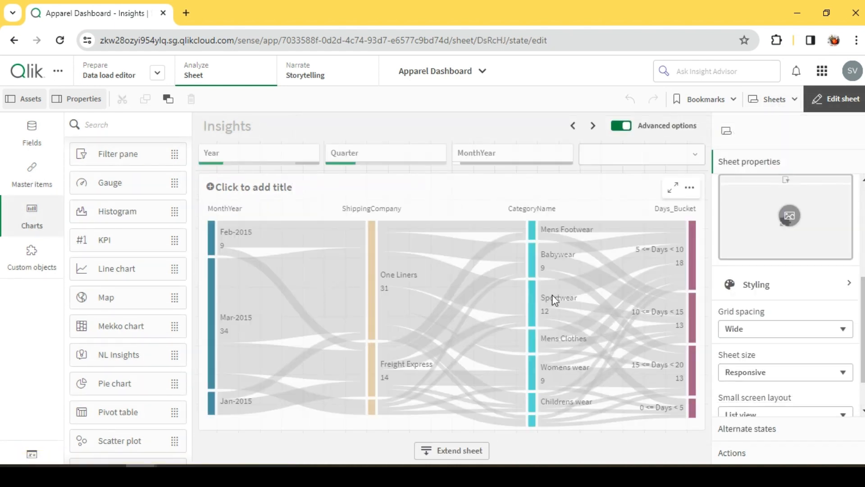
left_click(505, 205)
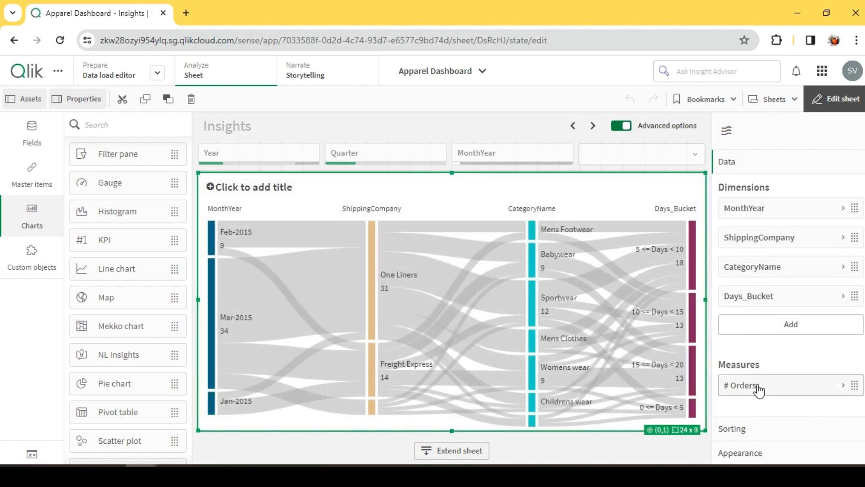
left_click(759, 385)
scroll(793, 351, "down", 4)
left_click(798, 230)
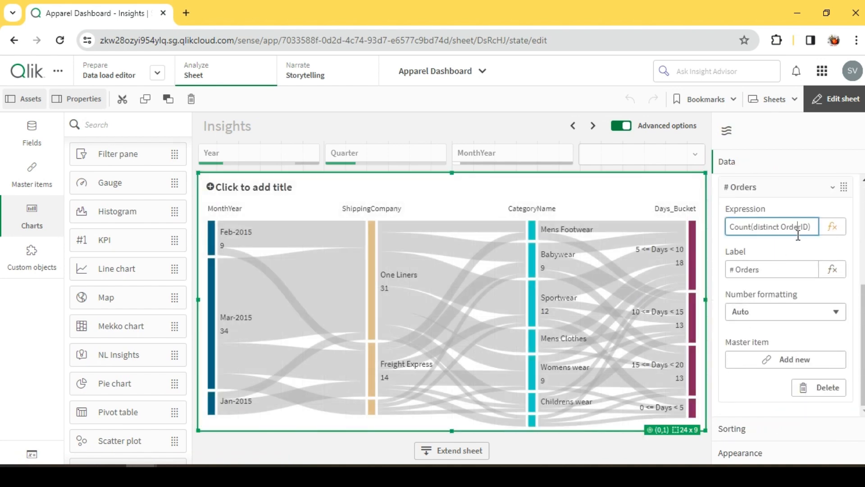
key("ctrl+a")
key("ctrl+c")
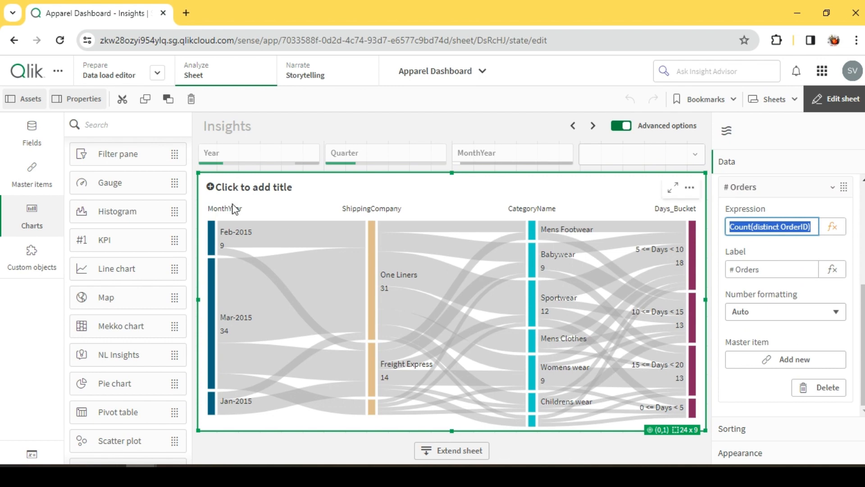
- Create a master measure named #Orders with the expression =Count(distinct OrderID)
left_click(33, 180)
left_click(104, 177)
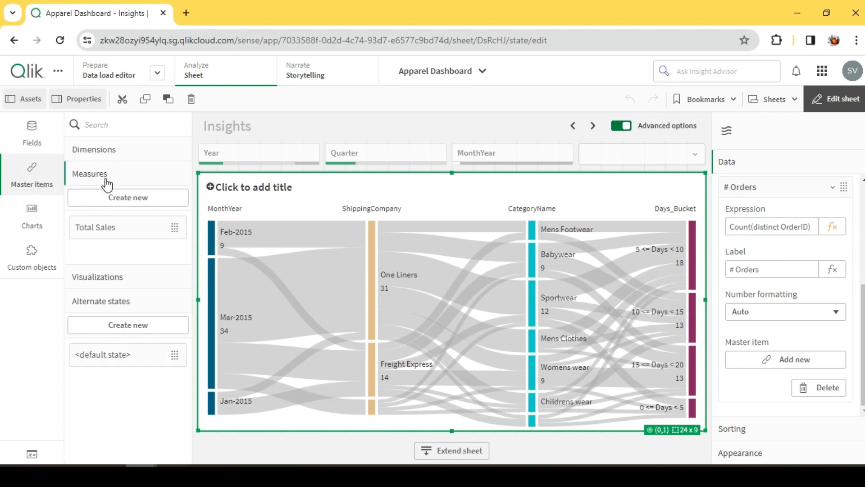
left_click(122, 196)
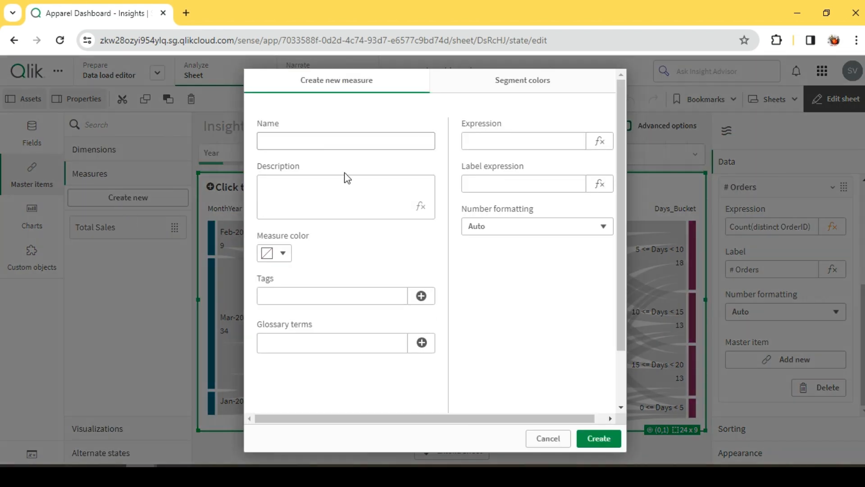
left_click(507, 141)
key("ctrl+v")
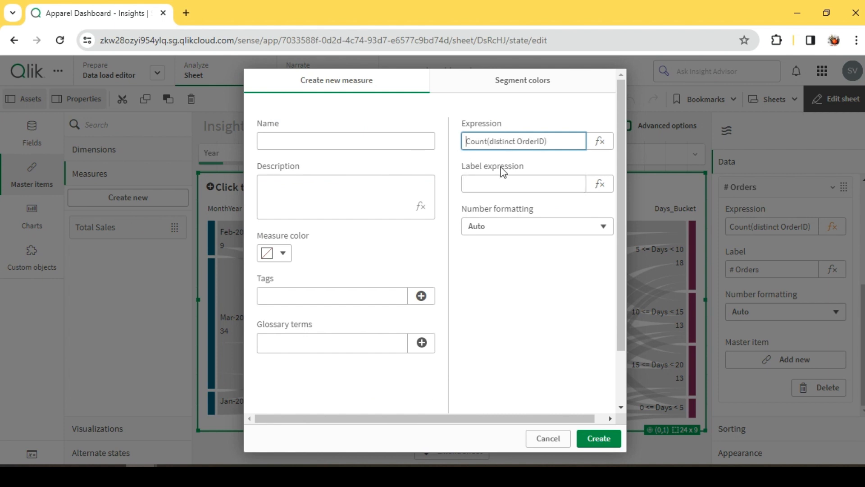
type("=")
left_click(344, 141)
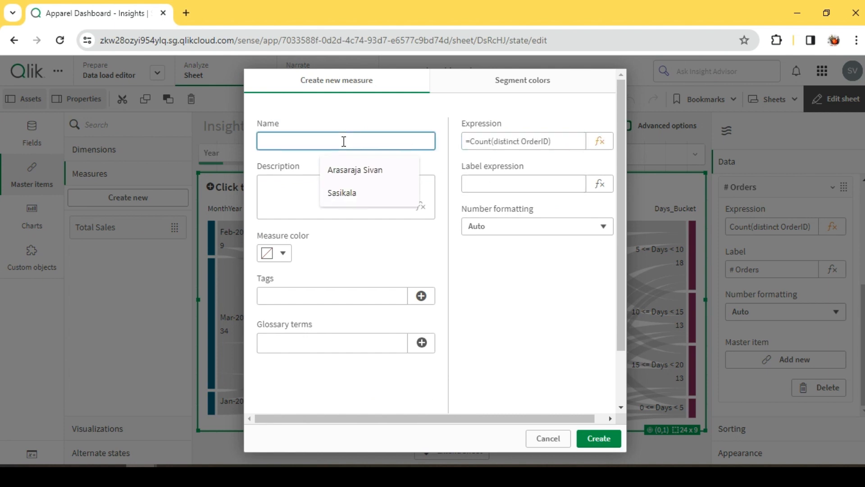
type("#Orders")
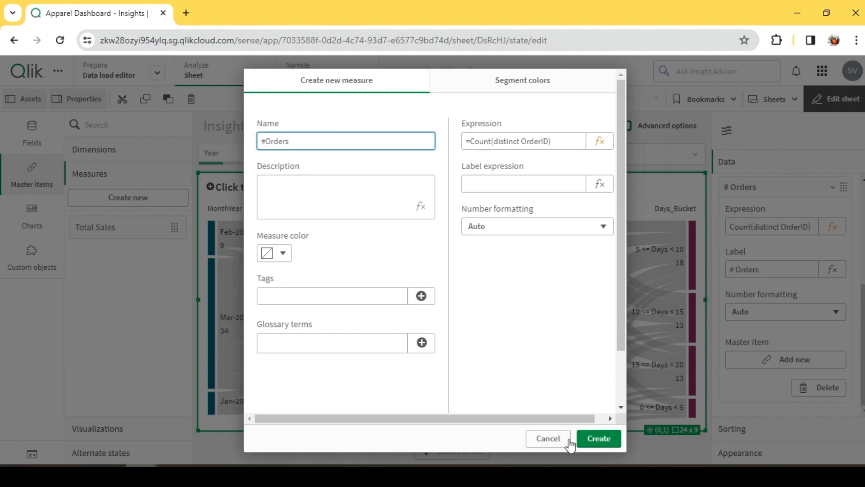
left_click(591, 438)
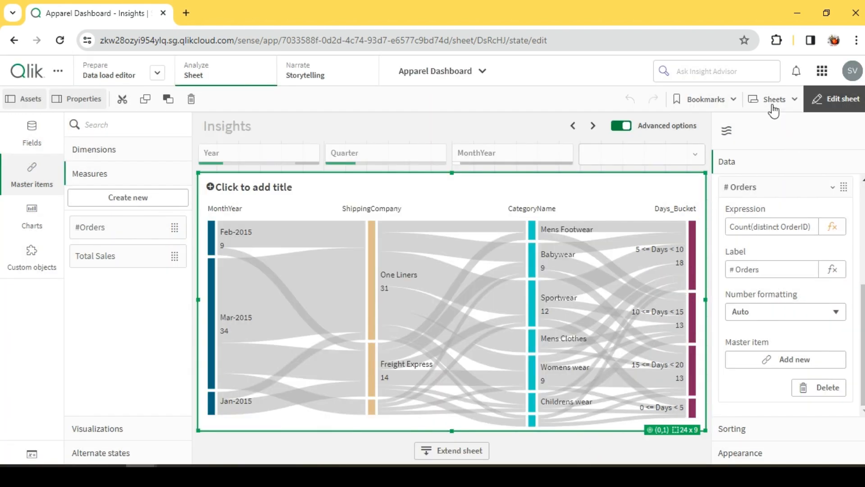
- Add the #Orders master measure to the pie chart on Insights2 and enlarge the chart to 13 x 7 grid cells
left_click(773, 102)
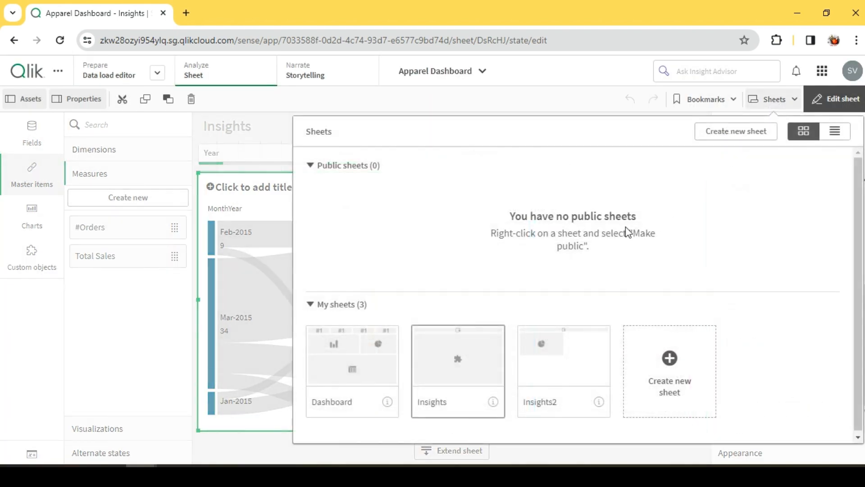
left_click(557, 361)
left_click(371, 223)
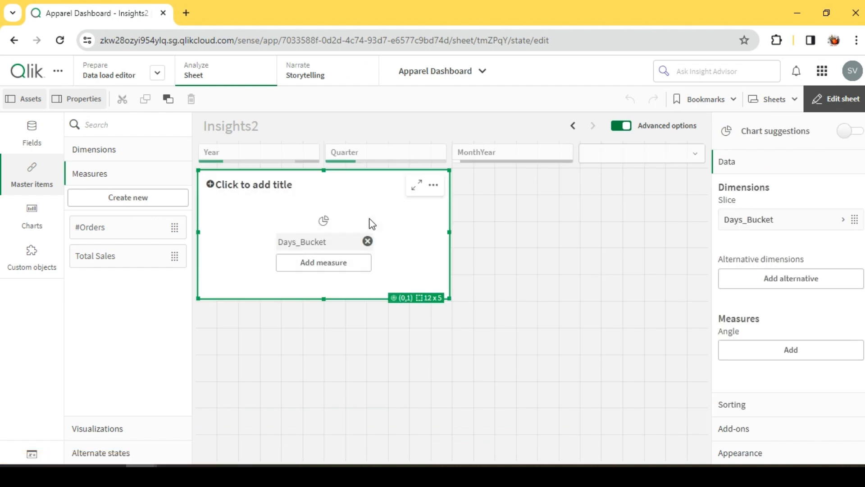
left_click(773, 356)
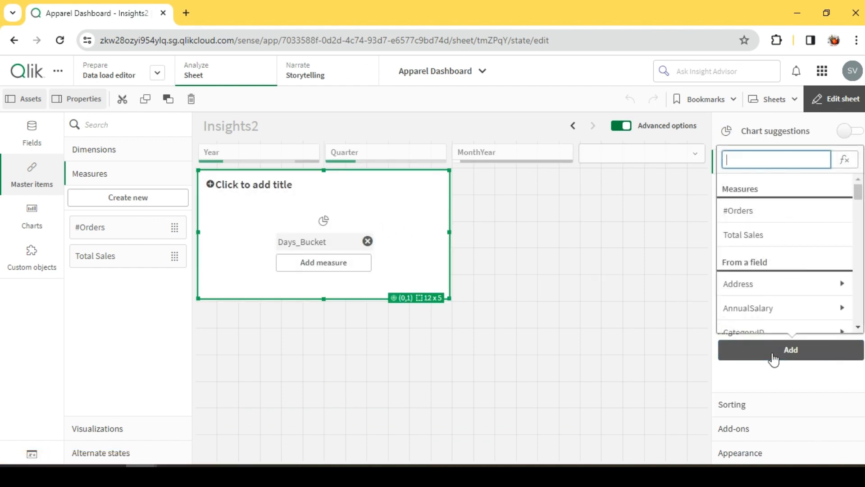
left_click(747, 215)
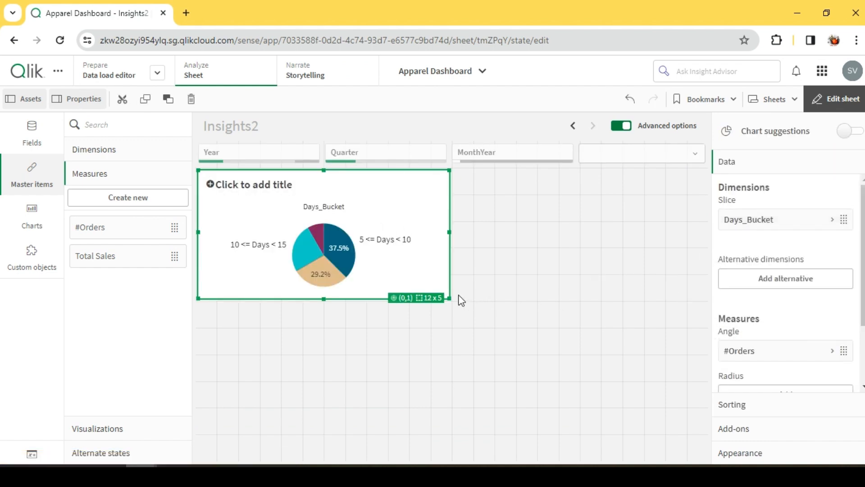
left_click_drag(447, 295, 478, 354)
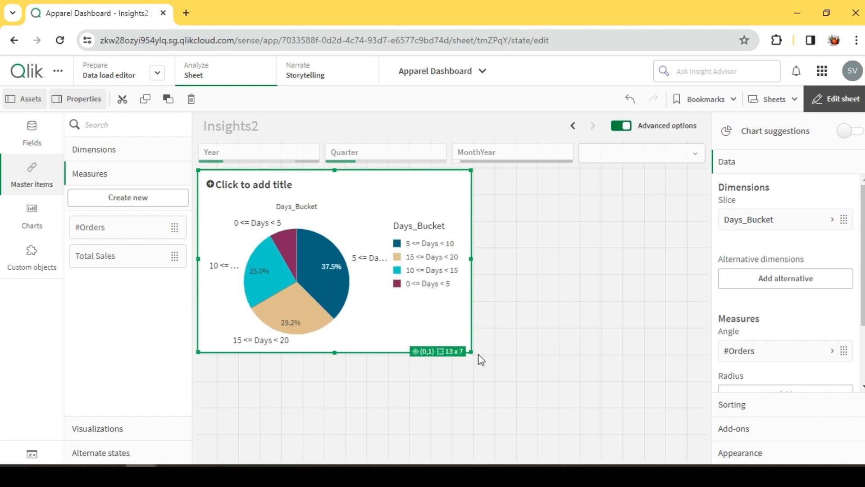
left_click(528, 258)
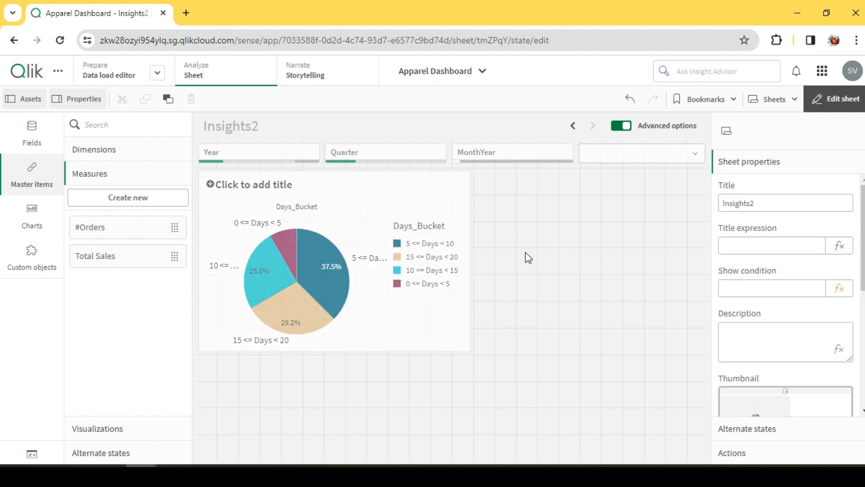
- Title the pie chart "# Orders by Days Range"
left_click(263, 183)
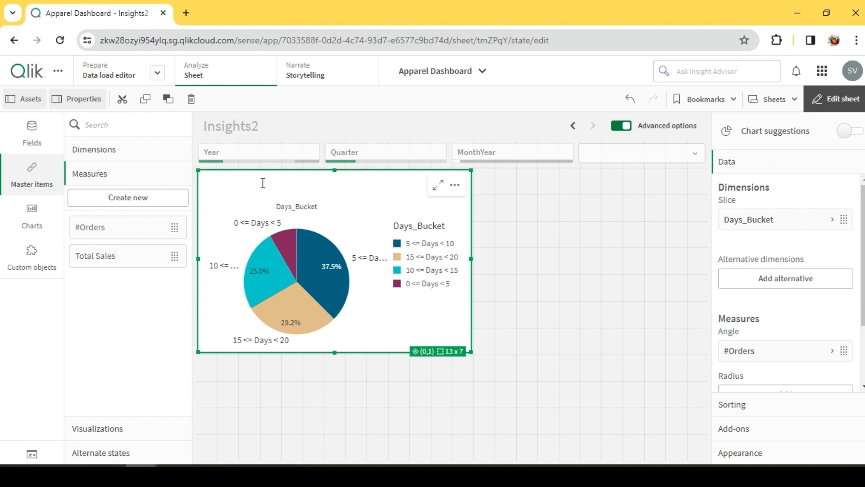
type("# Orders by Days Range")
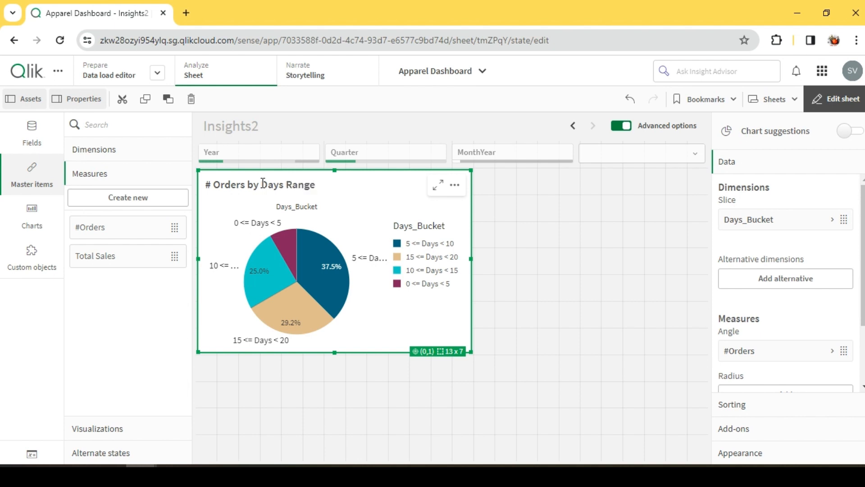
left_click(492, 235)
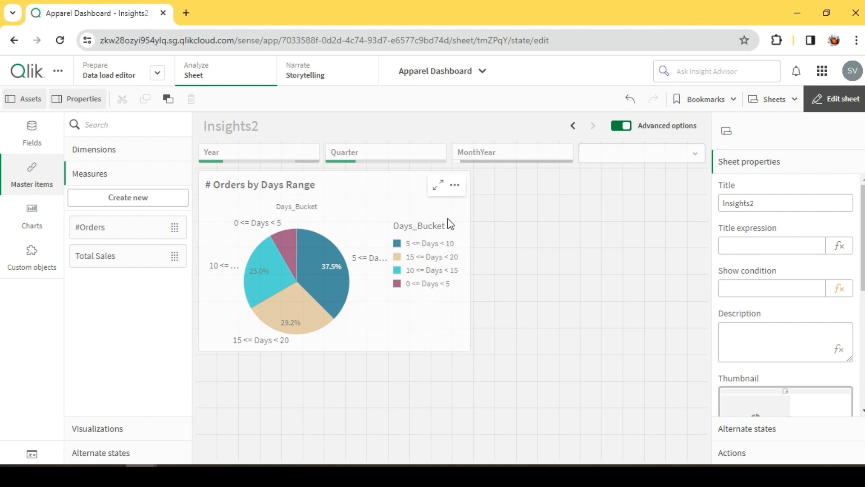
left_click(380, 209)
left_click(586, 266)
left_click(427, 321)
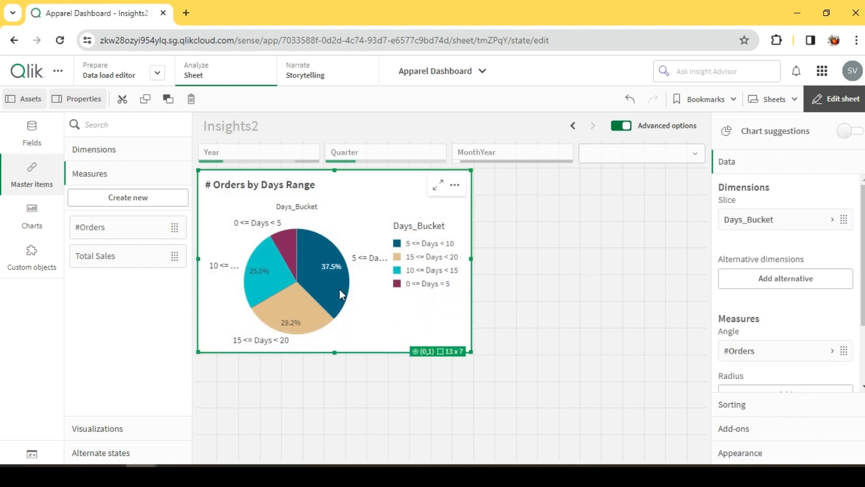
left_click(496, 266)
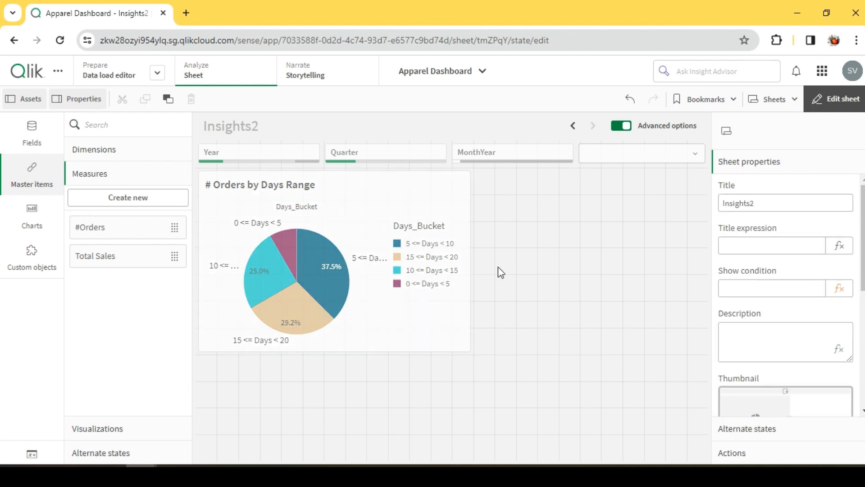
- Place a bar chart in the empty 11 x 7 grid area beside the pie chart on Insights2
left_click(34, 221)
scroll(122, 295, "down", 7)
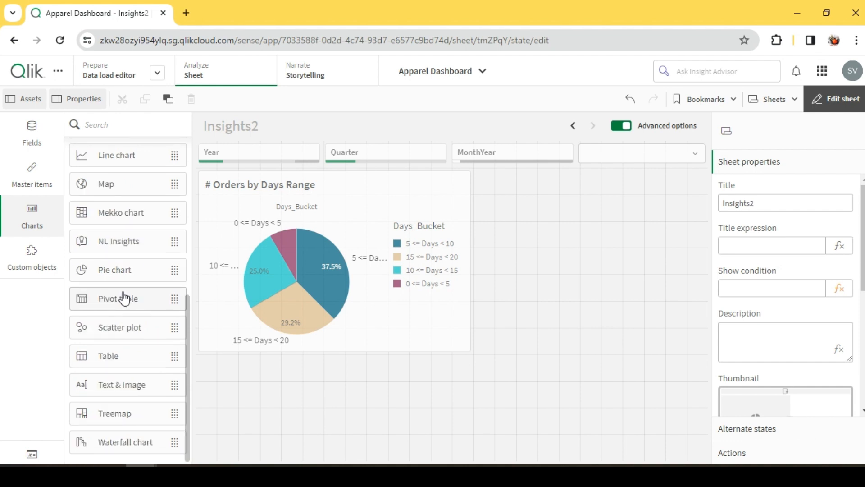
scroll(176, 261, "up", 7)
scroll(119, 313, "down", 7)
scroll(120, 313, "up", 7)
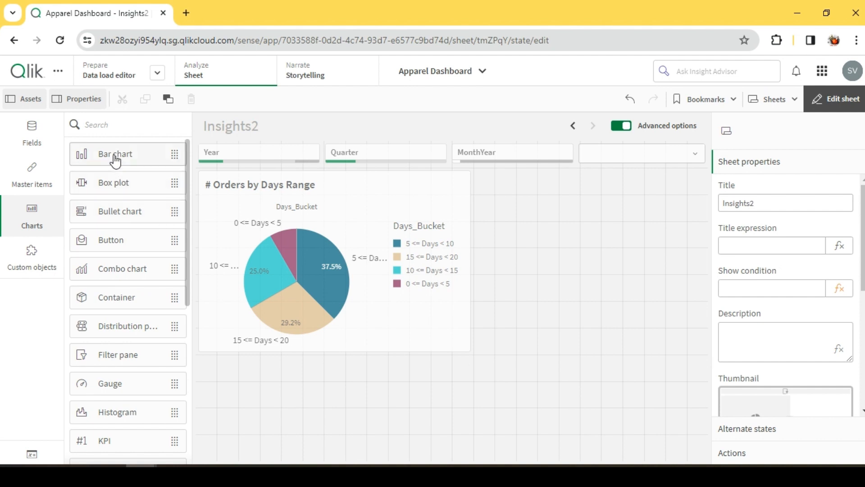
left_click_drag(116, 157, 594, 352)
- Add Year as the bar chart's dimension and the Total Sales master measure as its bar length
left_click(626, 274)
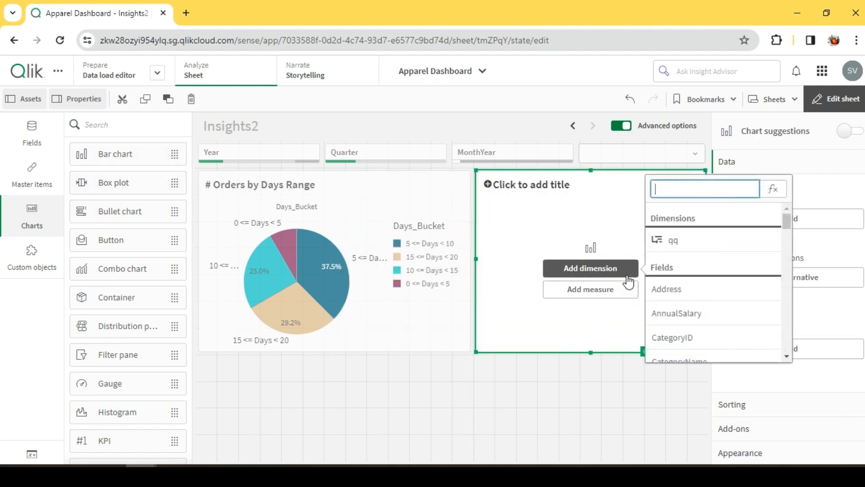
type("year")
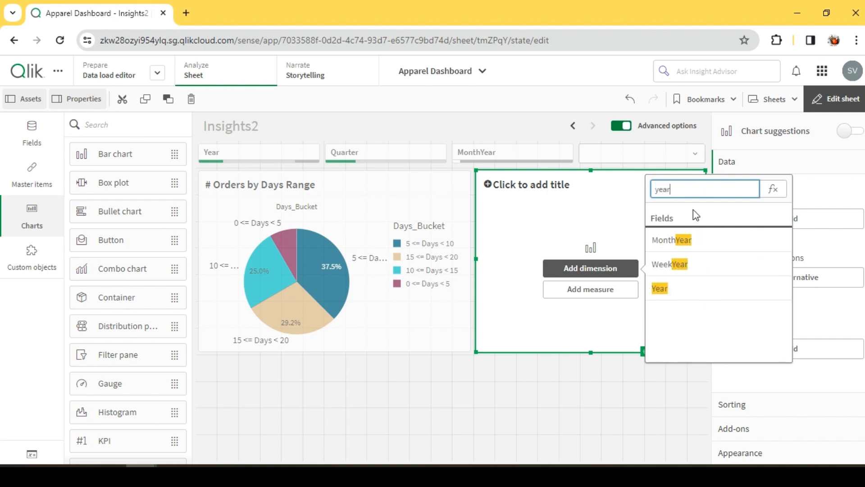
left_click(691, 292)
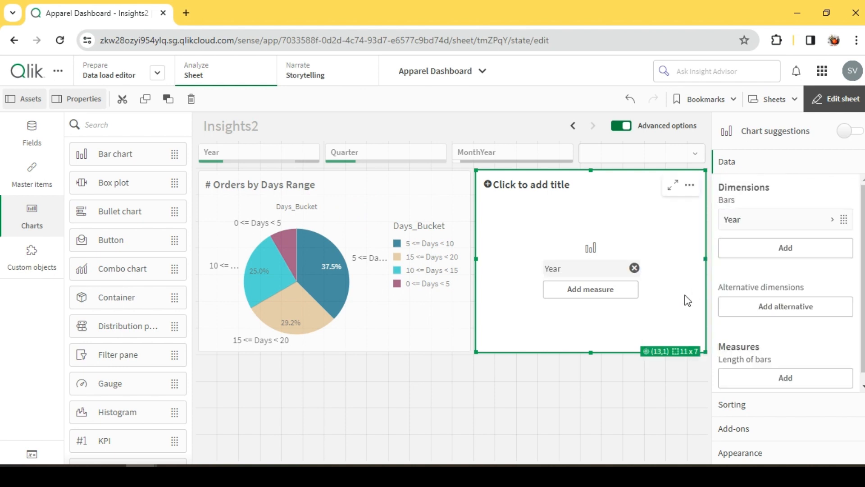
left_click(785, 377)
left_click(760, 263)
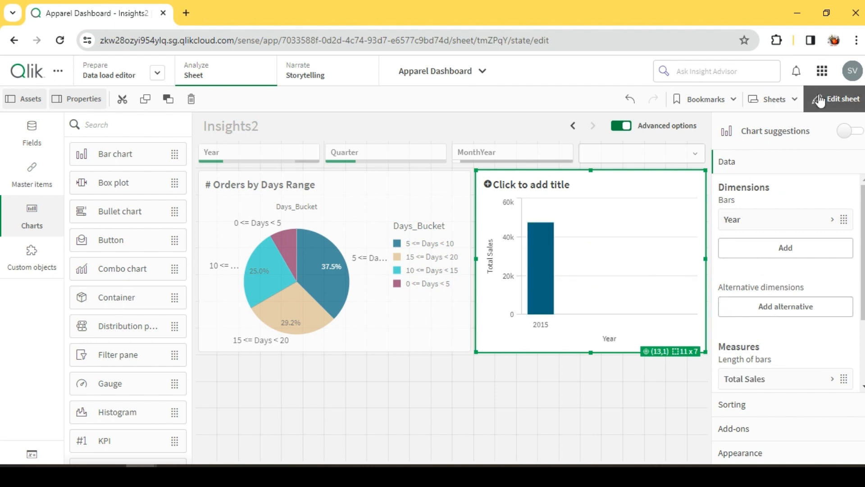
- Turn on value labels for the Total Sales bar chart
scroll(809, 389, "down", 2)
left_click(749, 458)
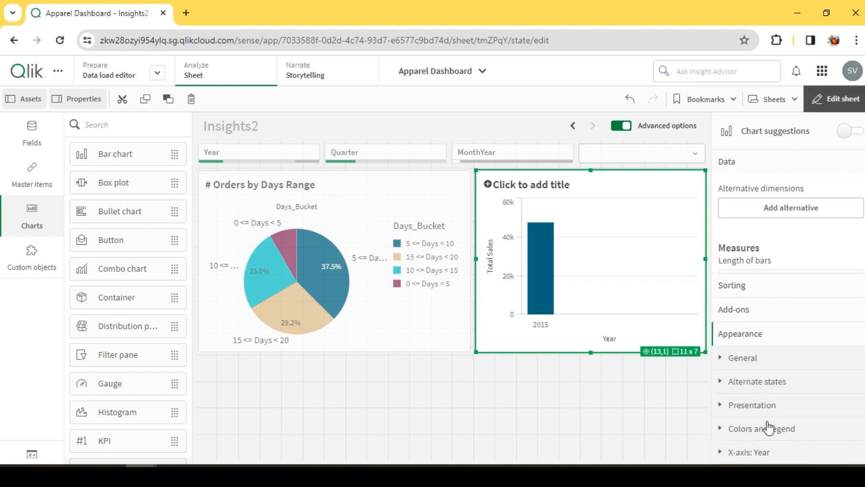
left_click(768, 306)
scroll(790, 325, "down", 5)
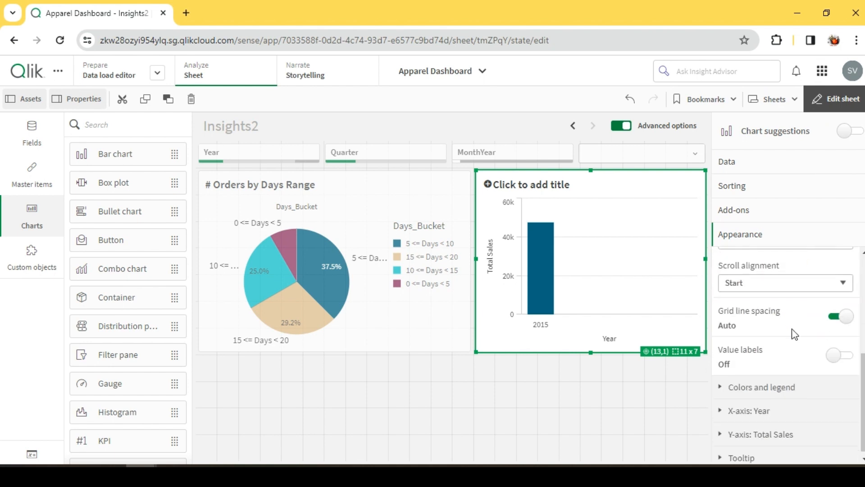
left_click(841, 358)
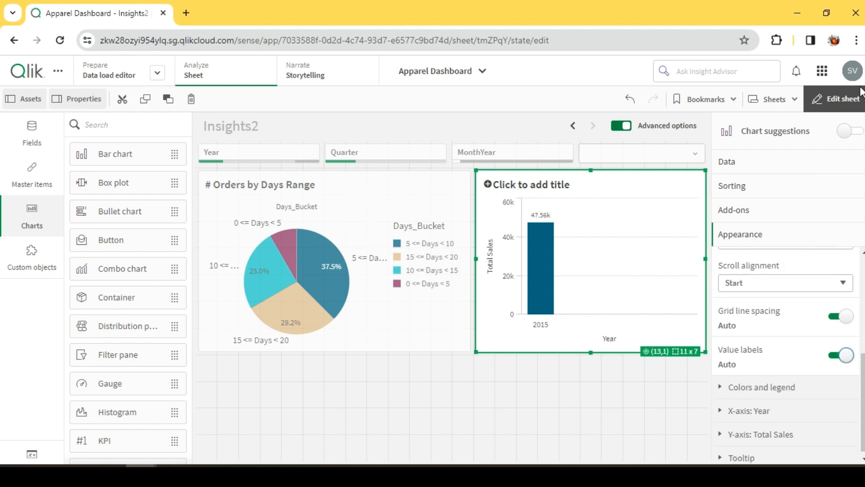
- Leave sheet editing, clear the Year and Quarter selections, and resume editing Insights2
left_click(837, 99)
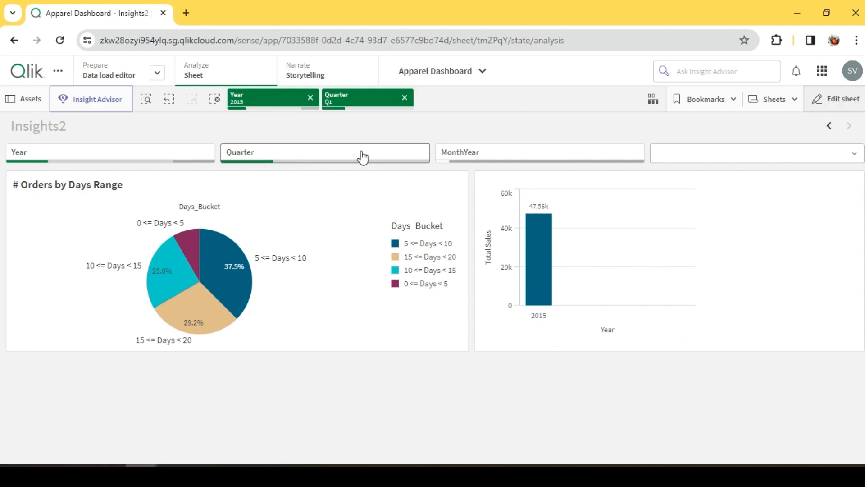
left_click(215, 99)
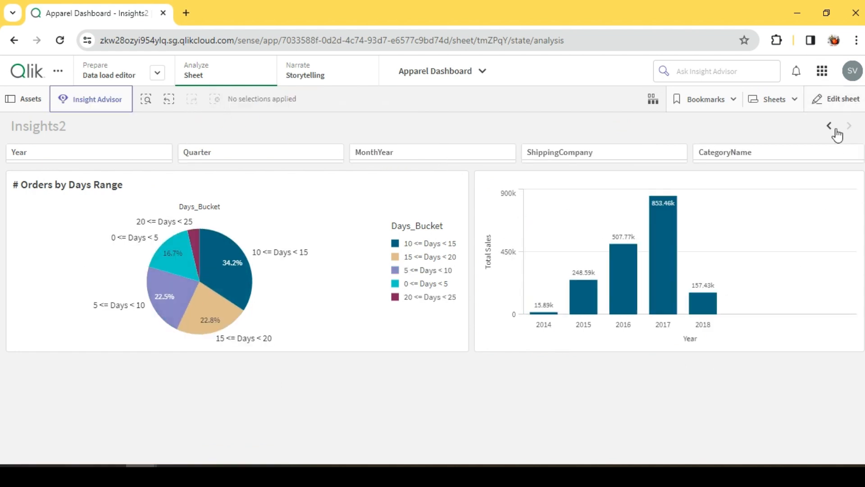
left_click(839, 100)
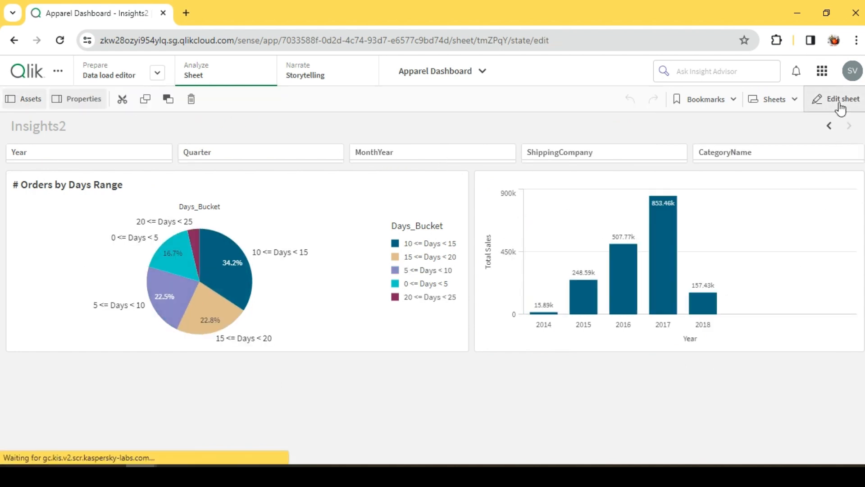
- Switch the bar chart to custom colors by the Year dimension and view the sheet outside edit mode
scroll(804, 293, "down", 5)
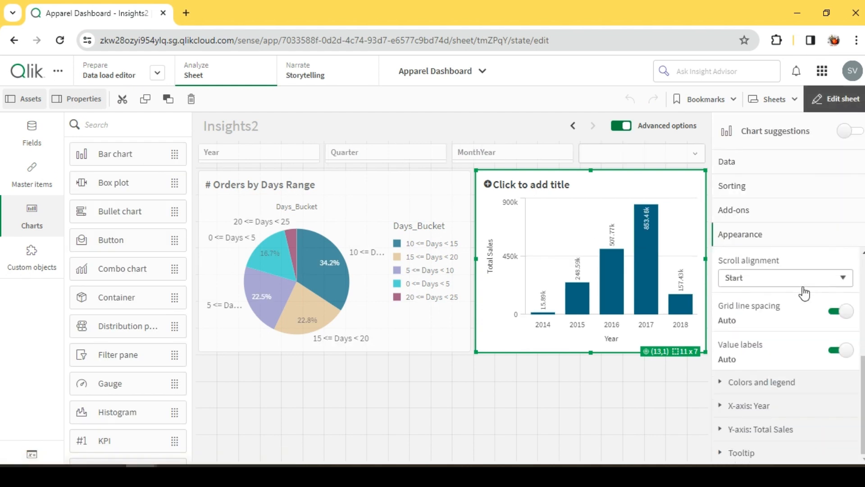
left_click(792, 383)
scroll(796, 381, "down", 1)
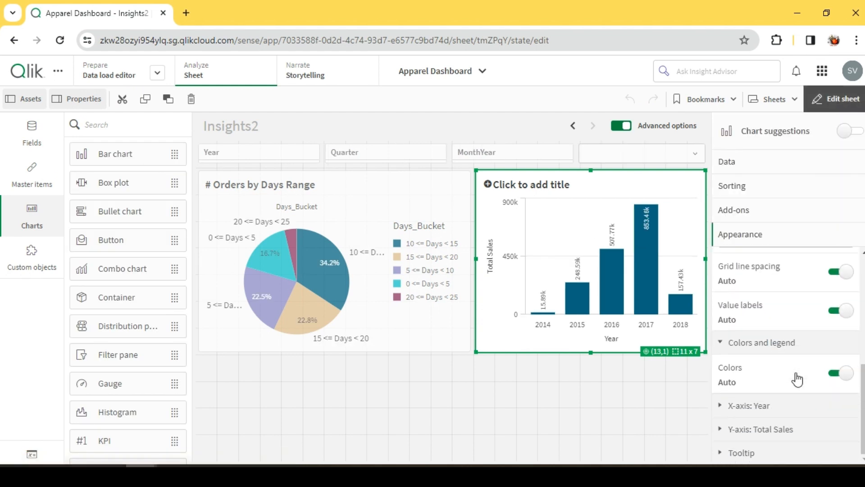
left_click(847, 374)
scroll(838, 374, "down", 1)
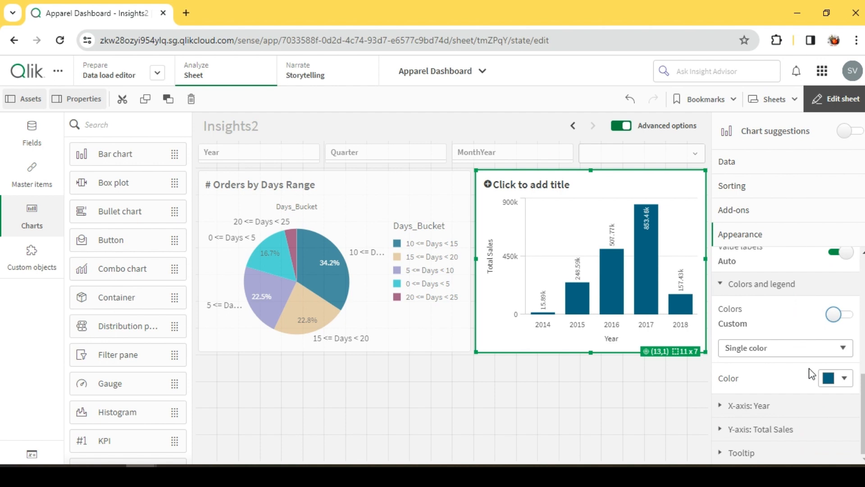
left_click(762, 347)
left_click(761, 376)
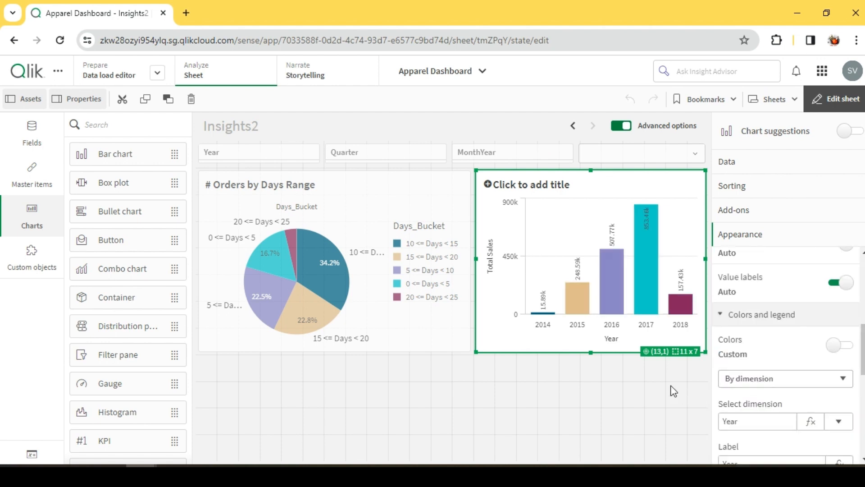
left_click(850, 107)
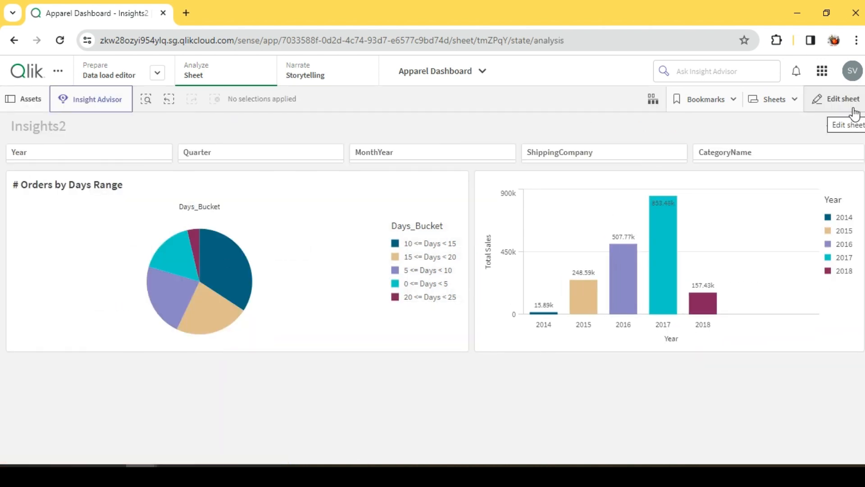
- Title the bar chart "Sales by Year" and finish editing the sheet
left_click(836, 101)
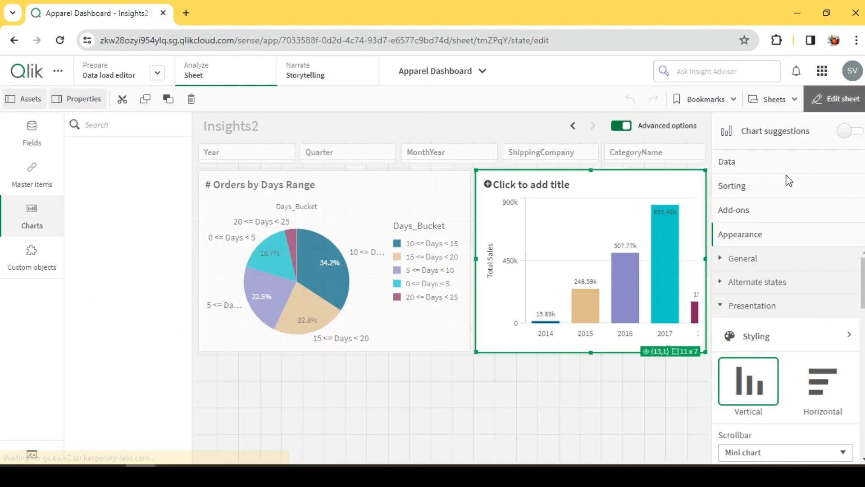
left_click(566, 187)
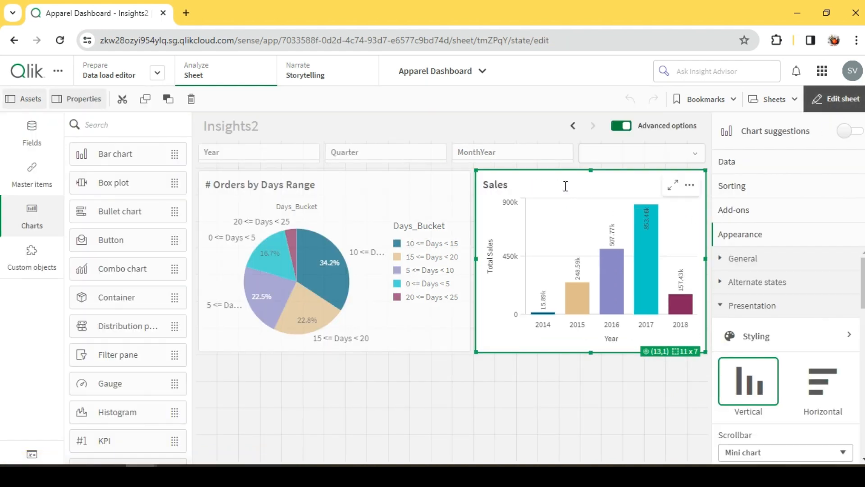
type("Sales by YEar")
key("Return")
left_click(489, 399)
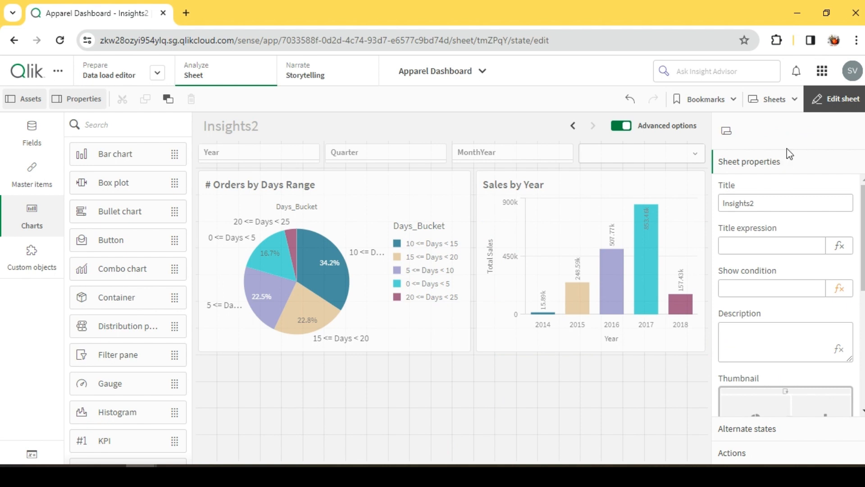
left_click(829, 98)
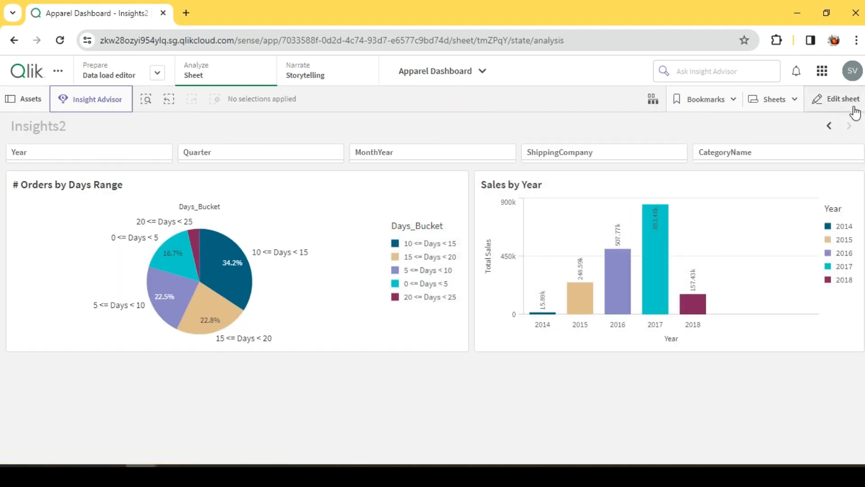
- Enable the extended sheet option for Insights2 and extend the sheet once to gain more grid rows
left_click(853, 107)
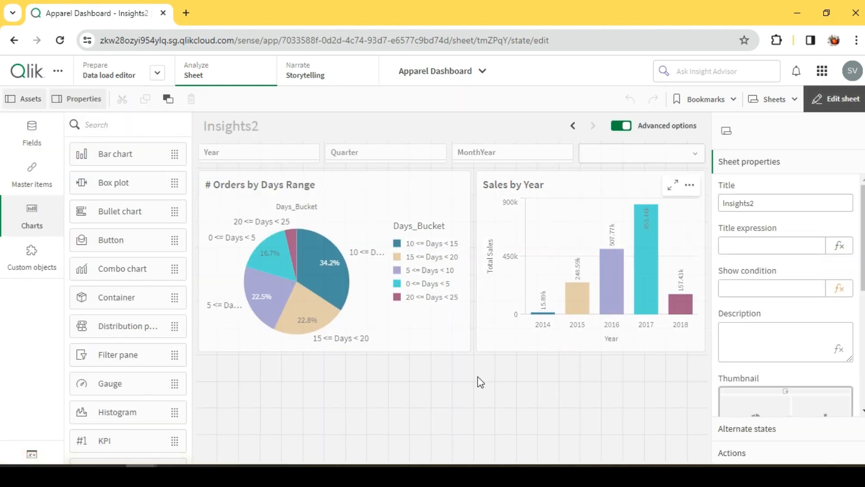
scroll(833, 398, "down", 5)
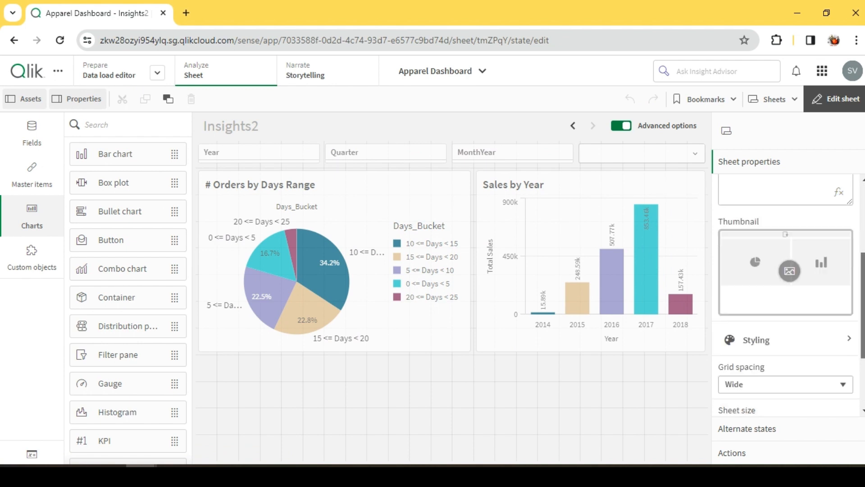
left_click(834, 396)
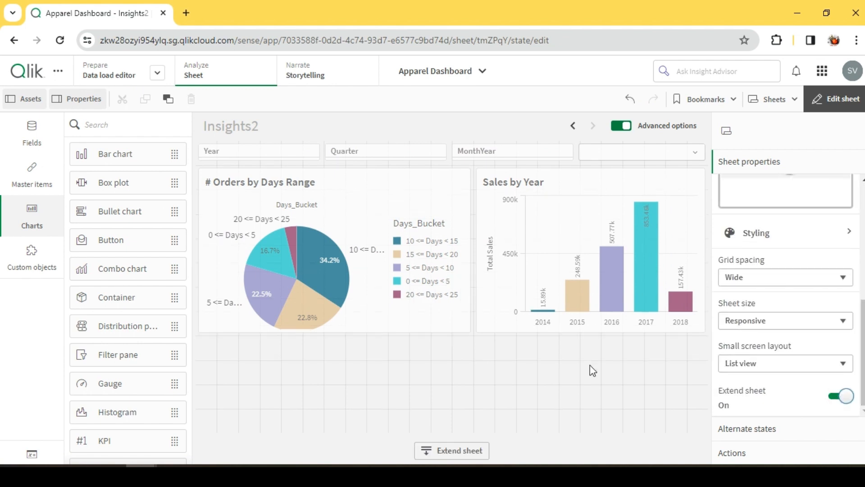
left_click(450, 449)
- Place a line chart below the pie and bar charts and enlarge it to 24 x 8 grid cells
scroll(455, 429, "down", 2)
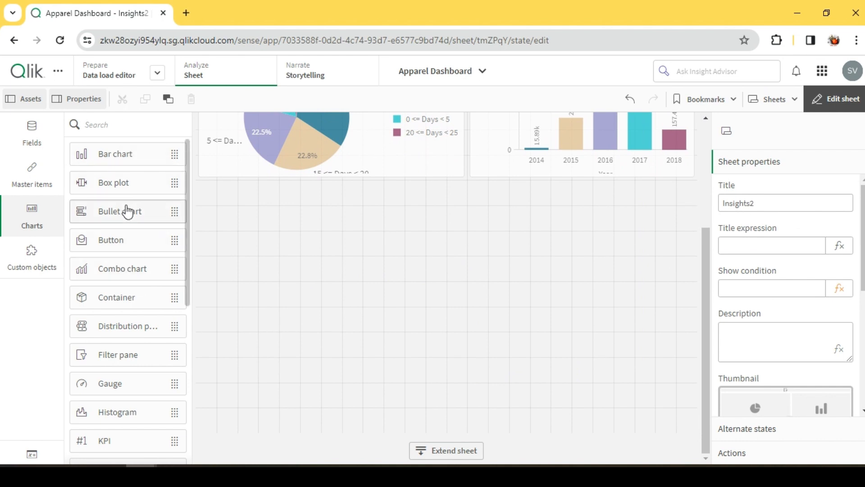
scroll(127, 211, "down", 5)
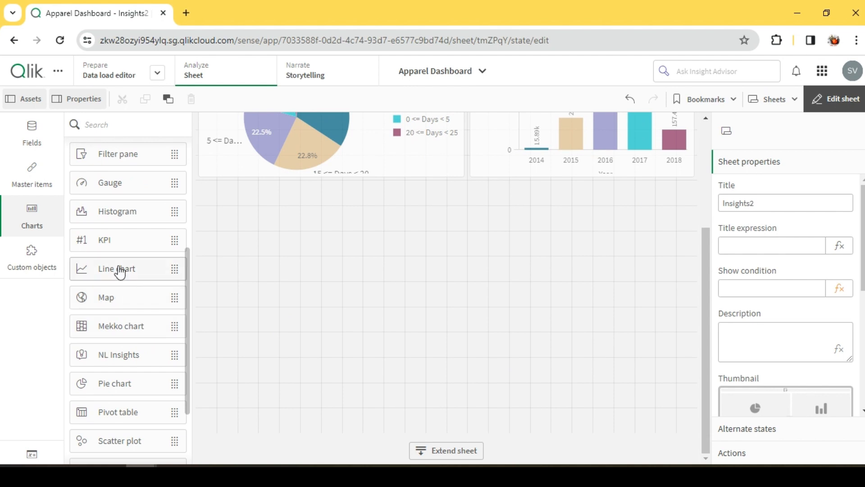
left_click_drag(110, 269, 301, 265)
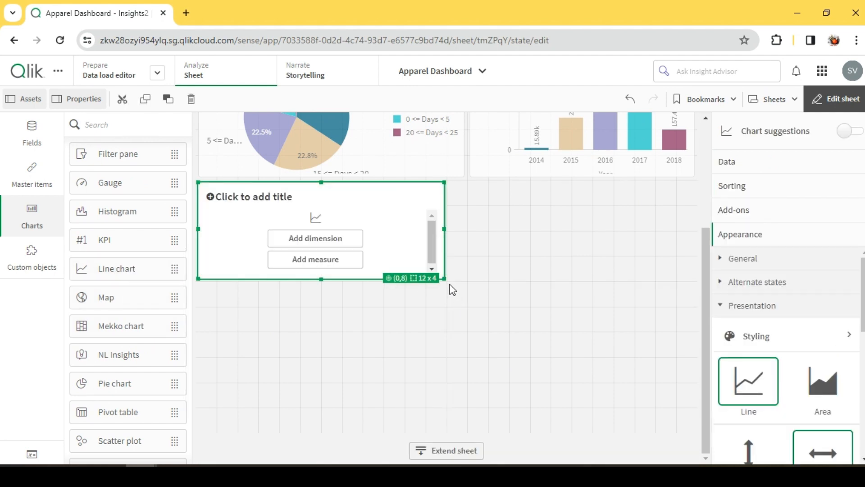
left_click_drag(447, 280, 698, 380)
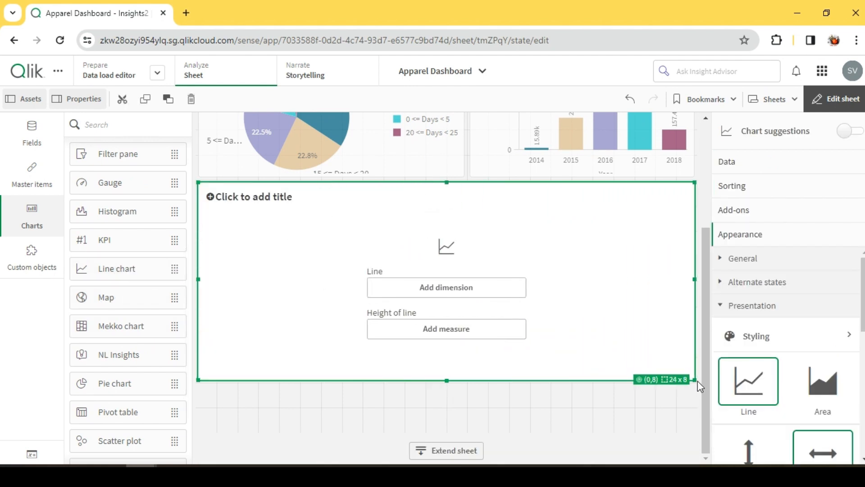
left_click(469, 416)
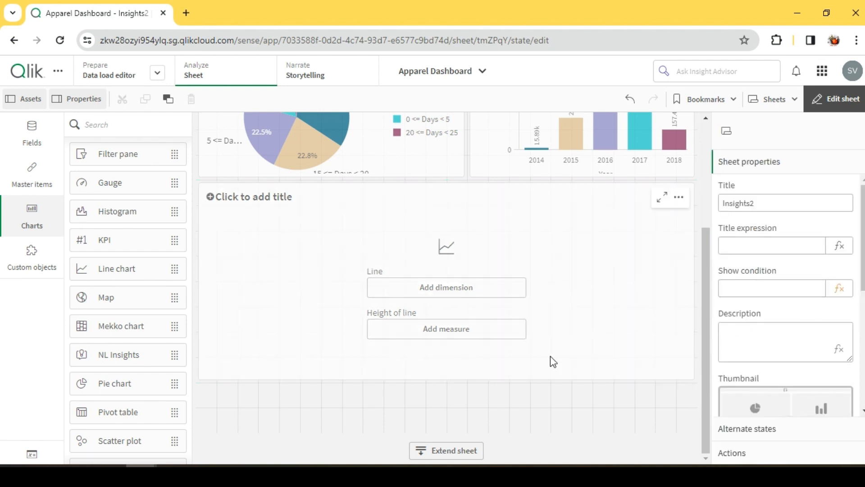
left_click(440, 372)
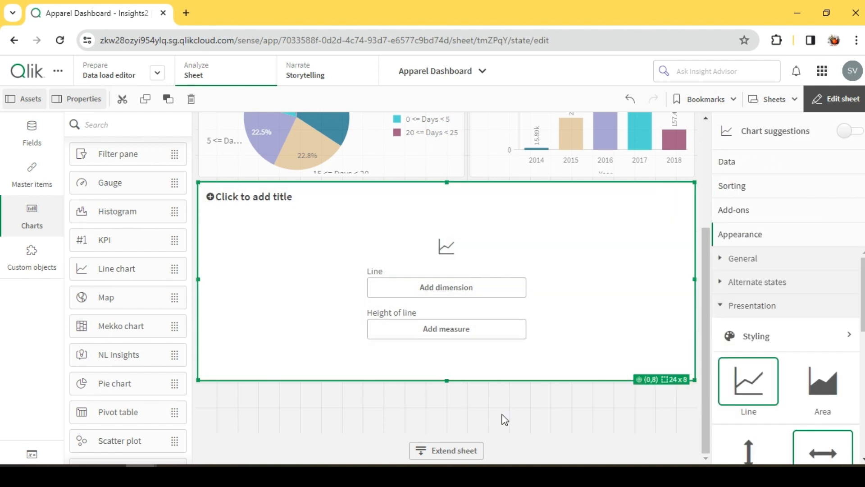
left_click(493, 295)
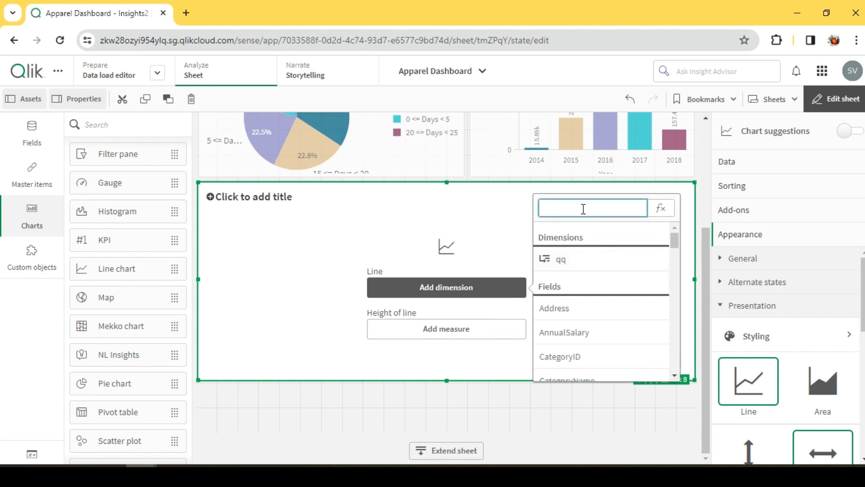
left_click(539, 420)
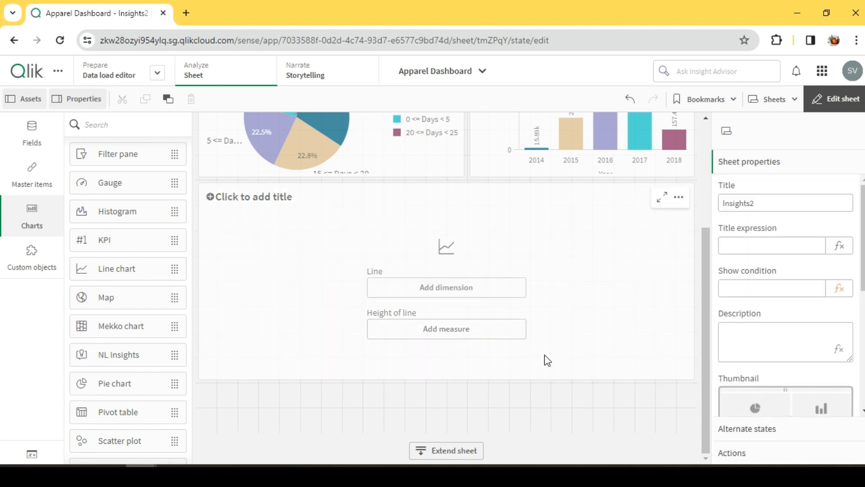
scroll(552, 348, "up", 3)
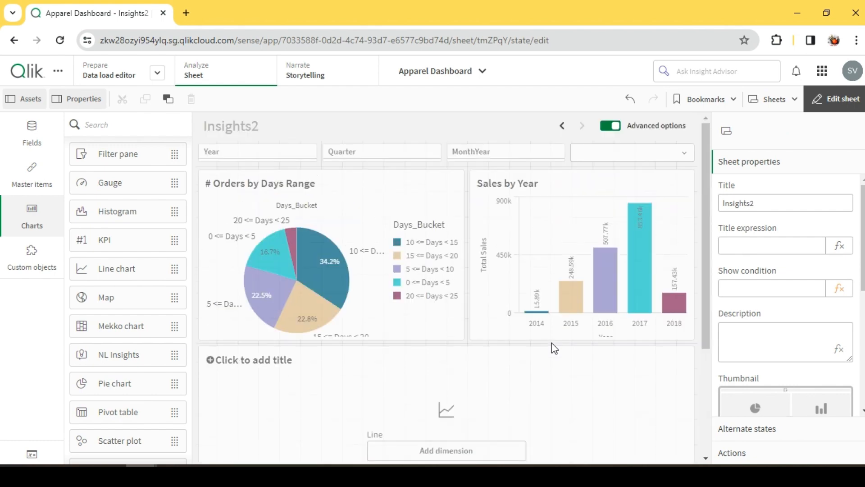
scroll(635, 289, "down", 3)
scroll(635, 290, "up", 3)
scroll(635, 289, "down", 3)
scroll(636, 289, "up", 3)
scroll(634, 290, "down", 3)
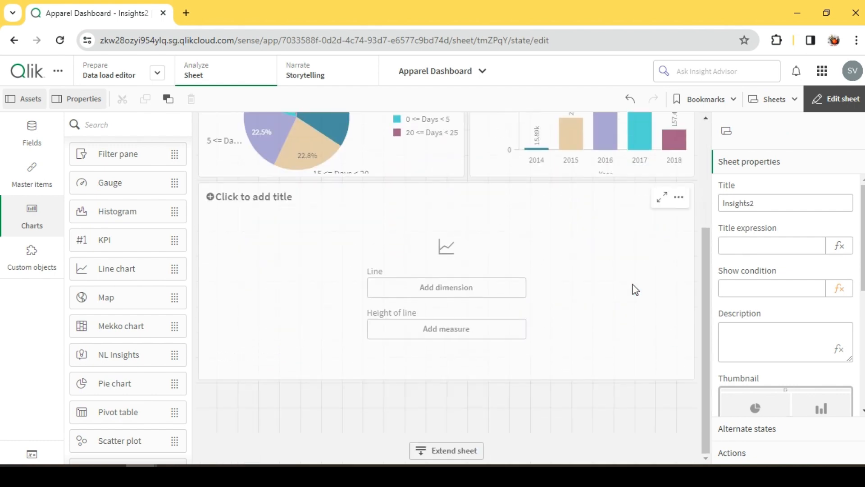
scroll(635, 289, "up", 3)
scroll(635, 289, "down", 3)
scroll(632, 284, "up", 3)
scroll(633, 284, "down", 2)
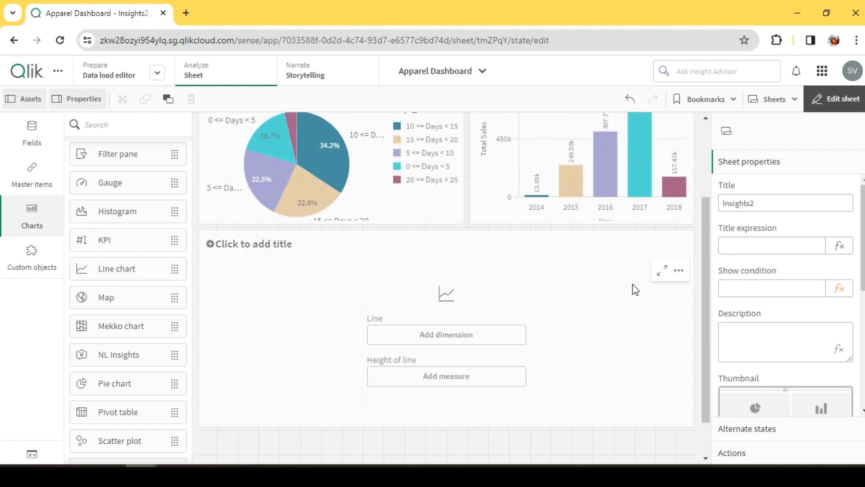
- Select the empty line chart and add OrderDate as its line dimension and Total Sales as its height measure
scroll(633, 284, "up", 2)
scroll(632, 282, "down", 3)
left_click(585, 331)
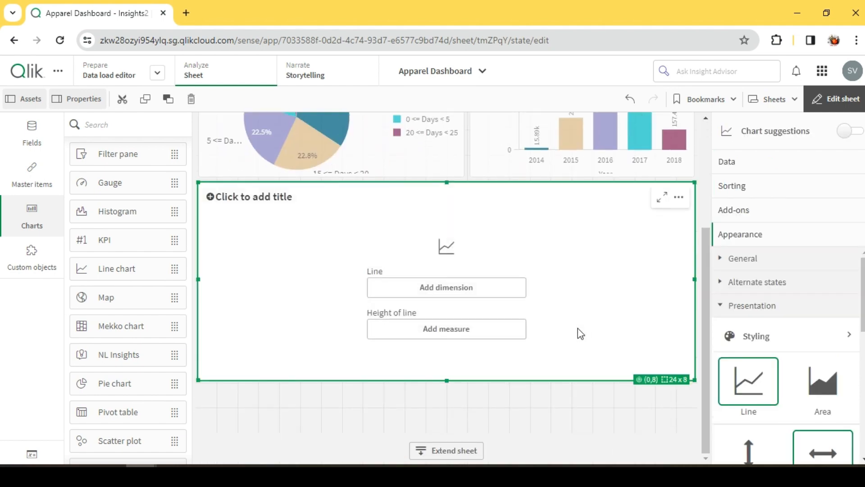
scroll(174, 333, "down", 3)
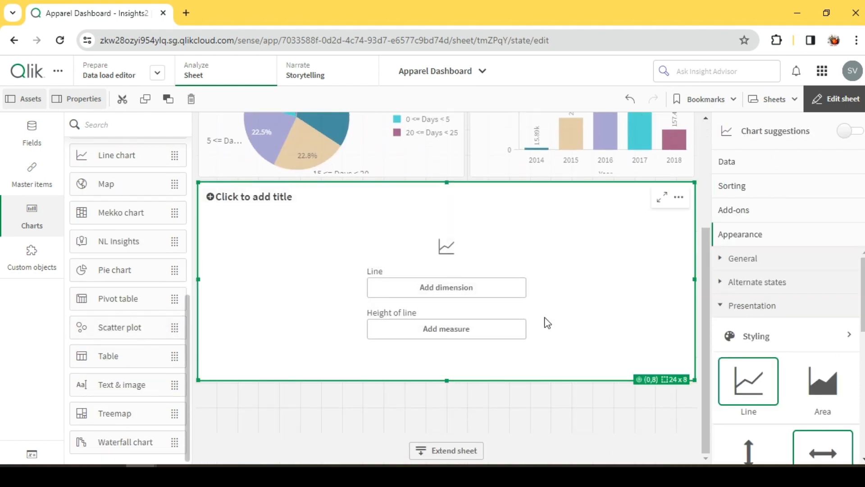
scroll(546, 321, "up", 3)
scroll(546, 322, "down", 3)
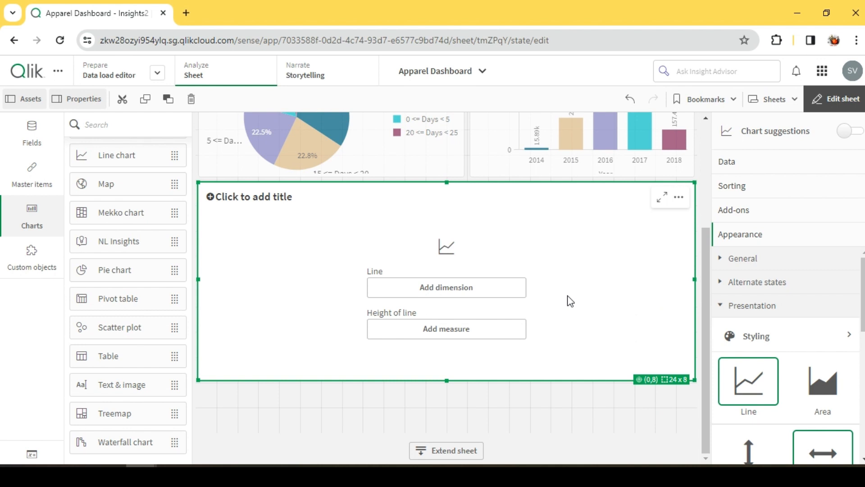
scroll(591, 323, "up", 3)
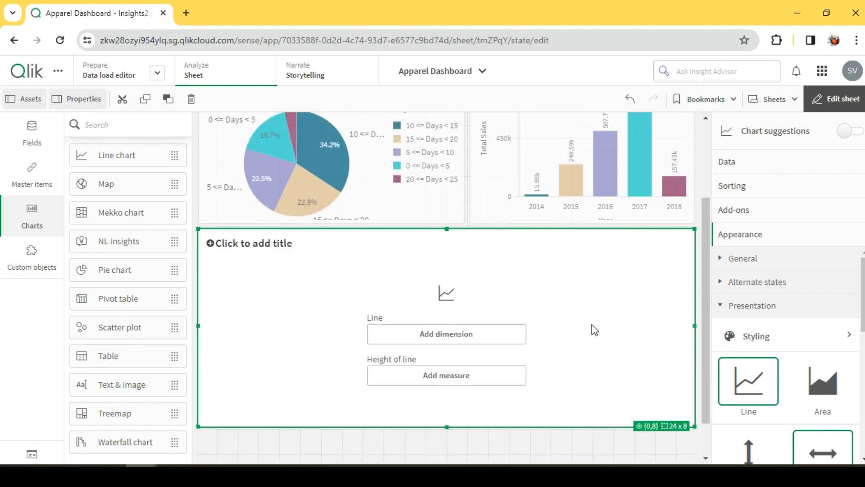
scroll(578, 343, "down", 3)
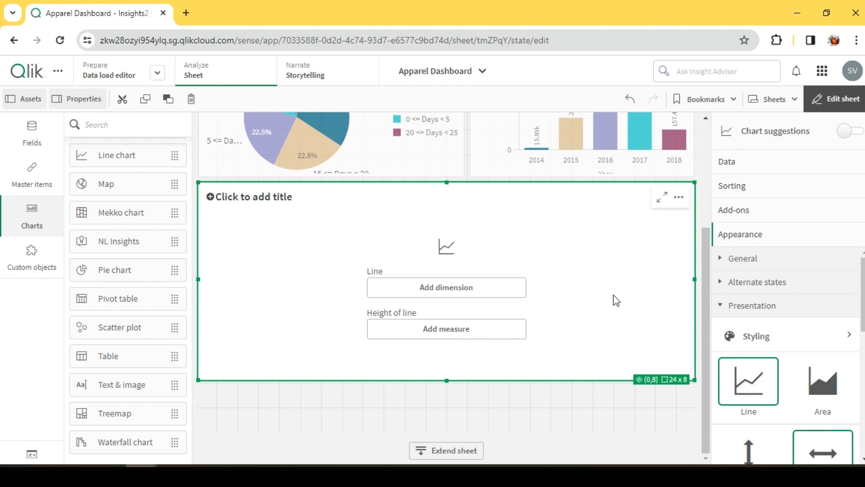
left_click(450, 293)
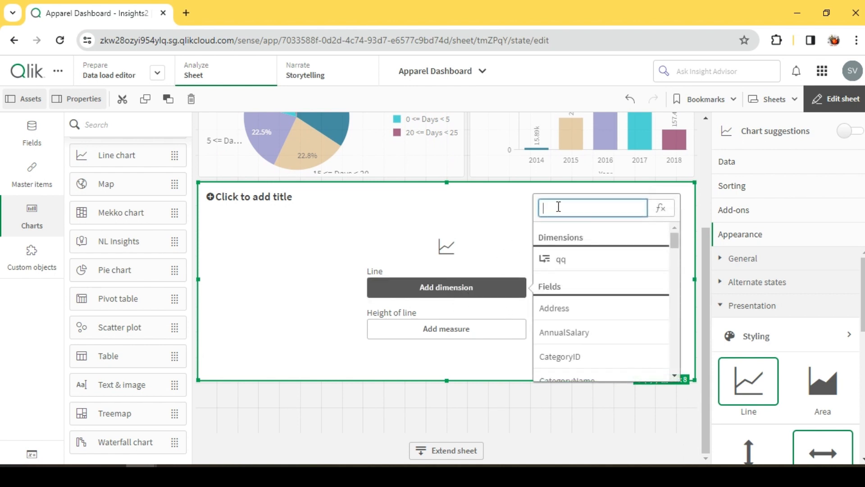
type("order")
left_click(571, 262)
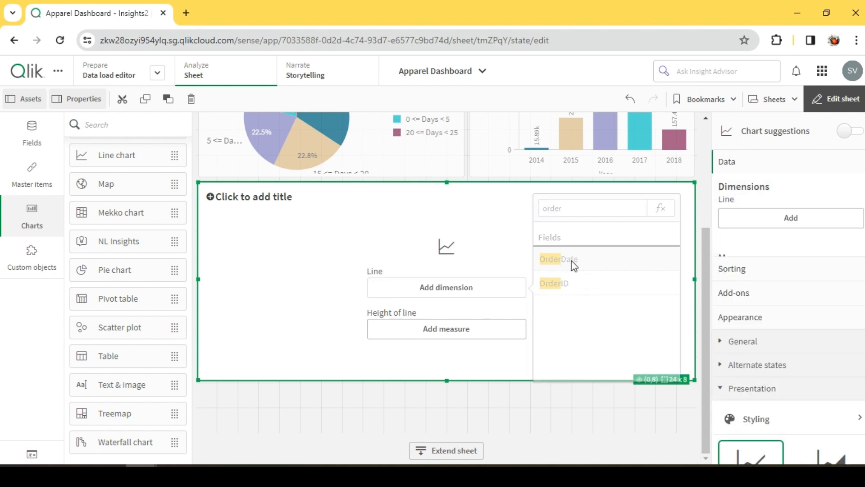
left_click(446, 333)
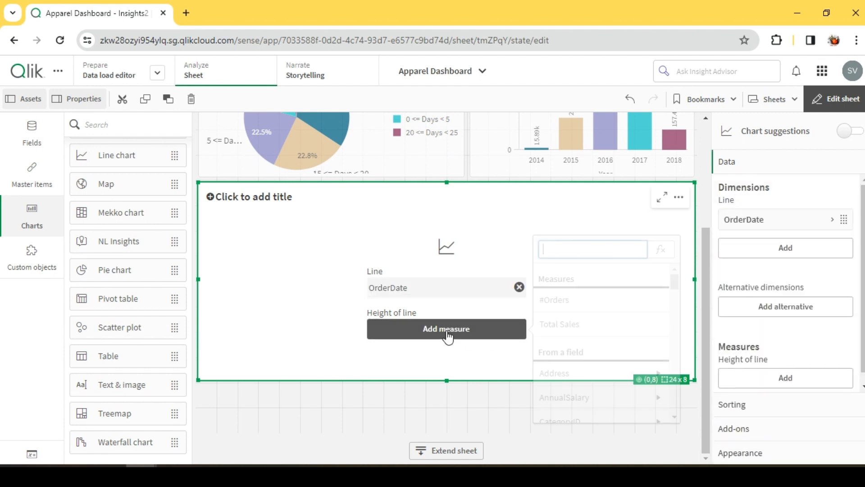
left_click(606, 322)
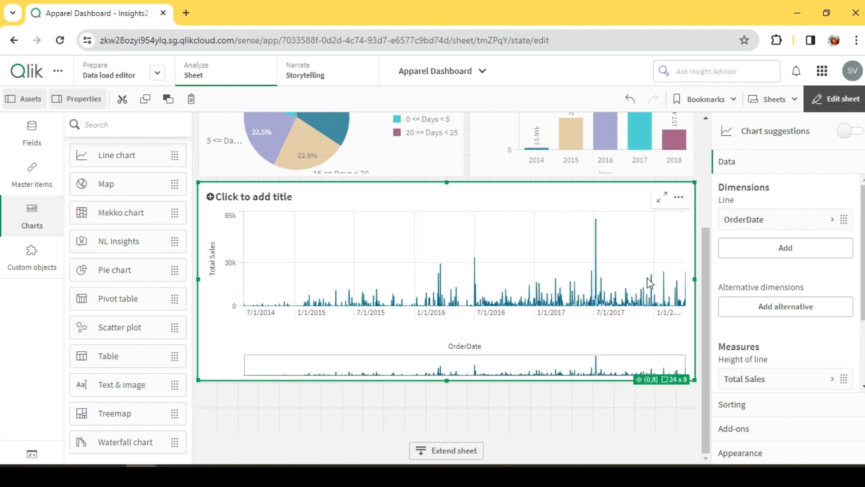
- Leave edit mode, filter the Insights2 sheet to Year 2015, and return to editing the sheet
scroll(784, 351, "down", 2)
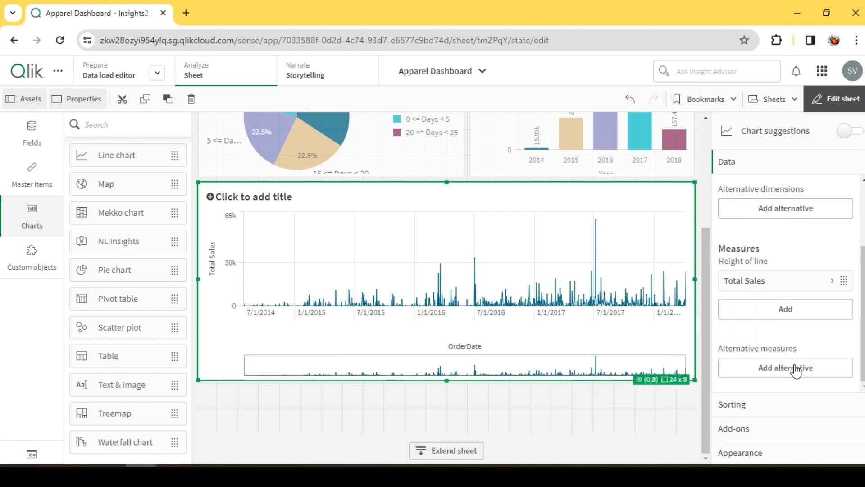
left_click(758, 455)
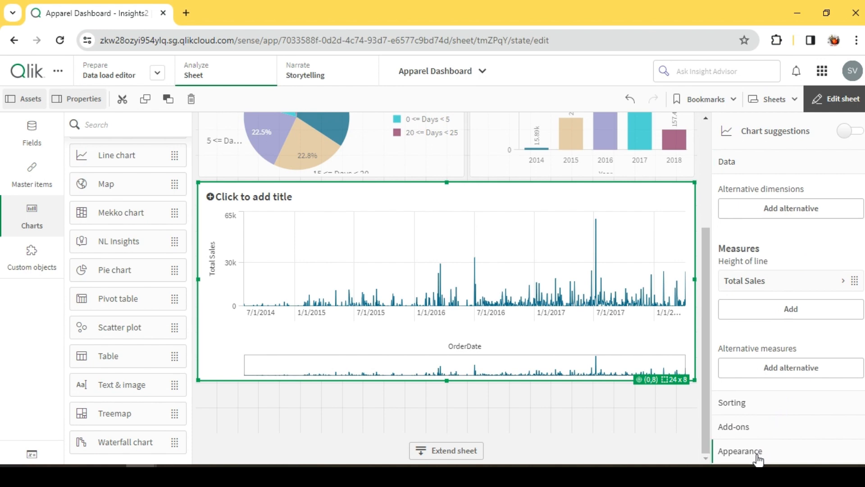
left_click(836, 105)
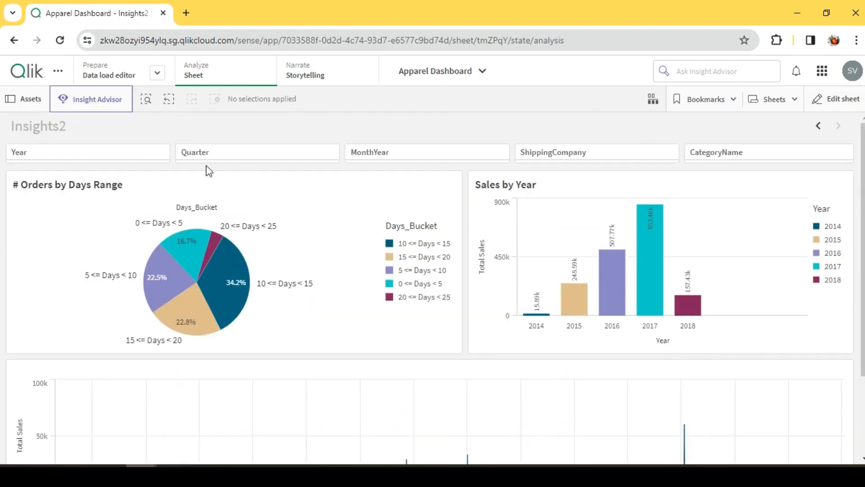
left_click(95, 156)
left_click(132, 247)
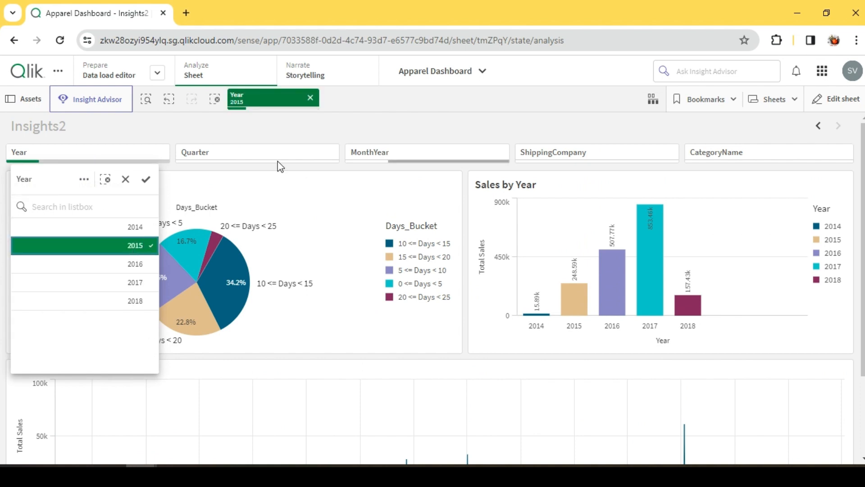
left_click(341, 131)
left_click(850, 104)
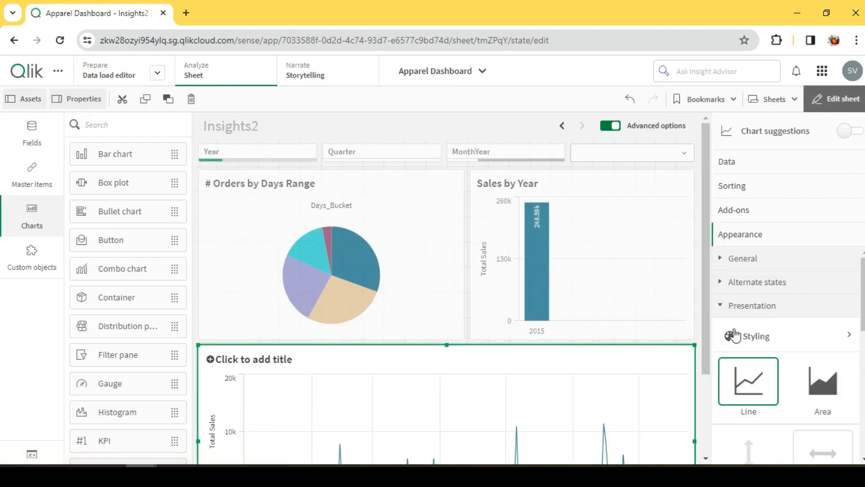
- Delete the OrderDate dimension from the line chart and add MonthYear as its line dimension instead
left_click(749, 166)
right_click(769, 223)
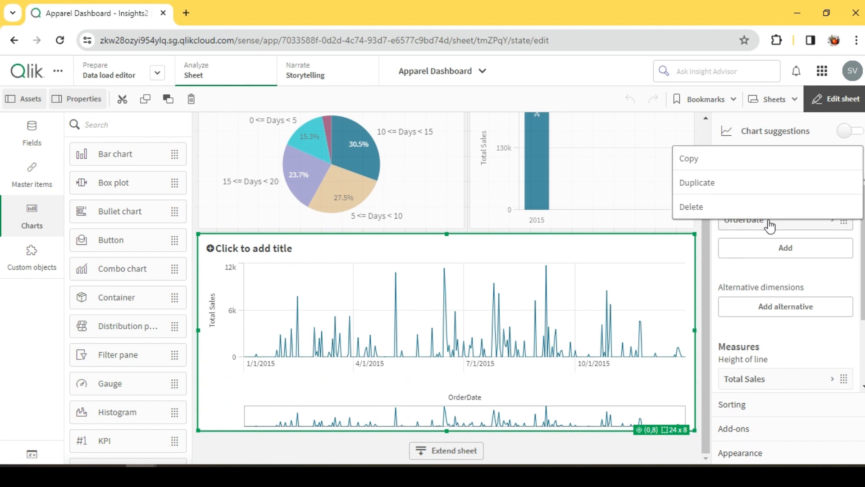
left_click(750, 205)
left_click(752, 217)
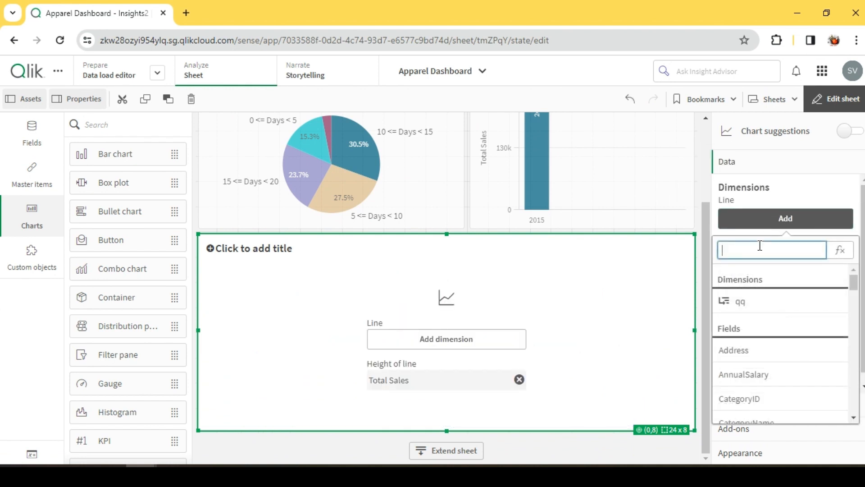
type("mobn")
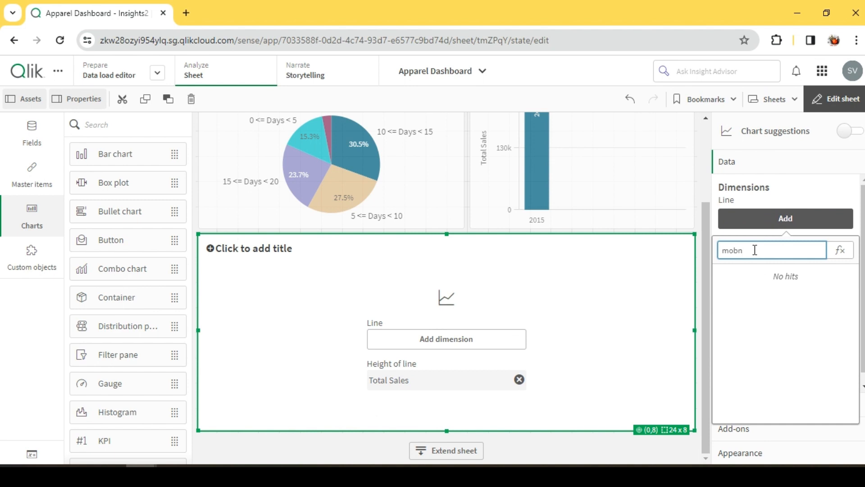
key("BackSpace")
key("BackSpace")
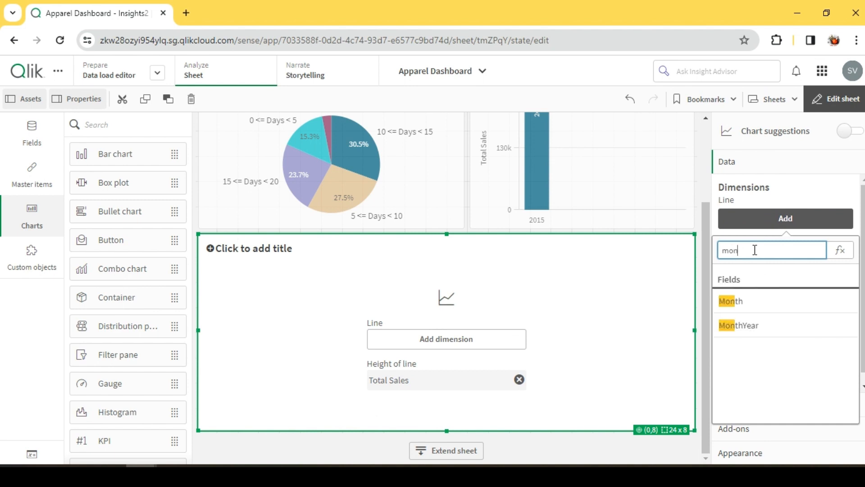
left_click(772, 329)
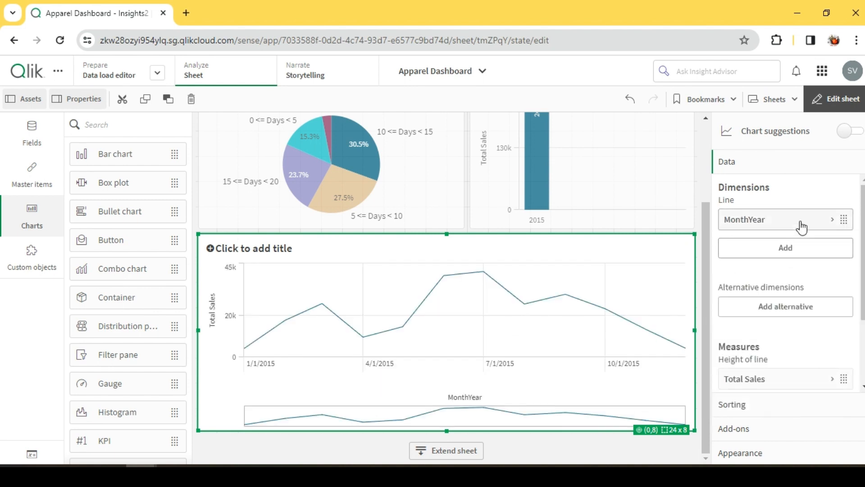
- Enable the display of data points in the line chart's presentation settings
scroll(791, 309, "down", 3)
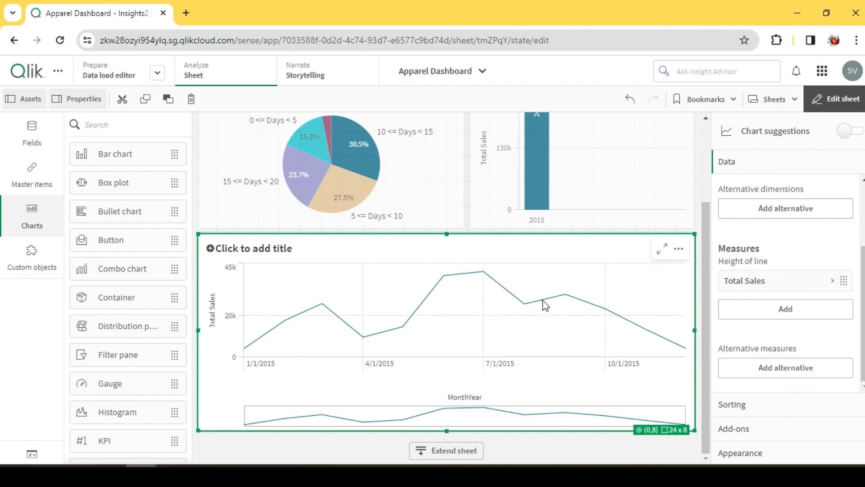
left_click(747, 456)
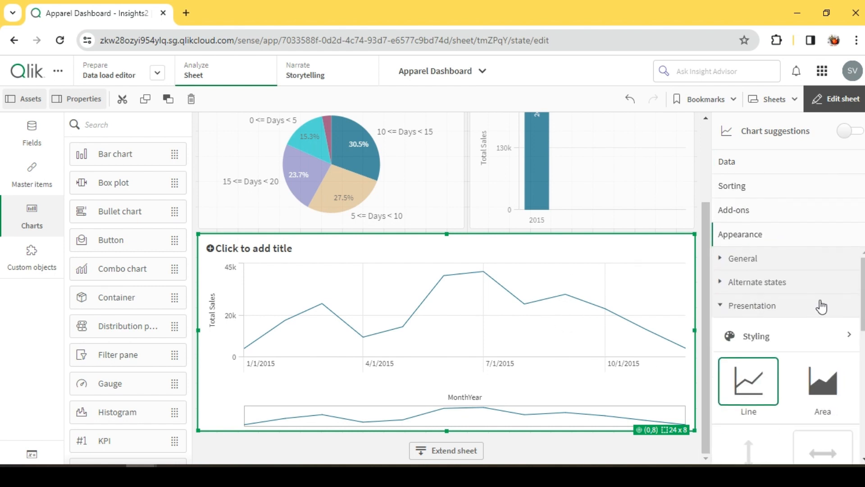
scroll(793, 364, "down", 2)
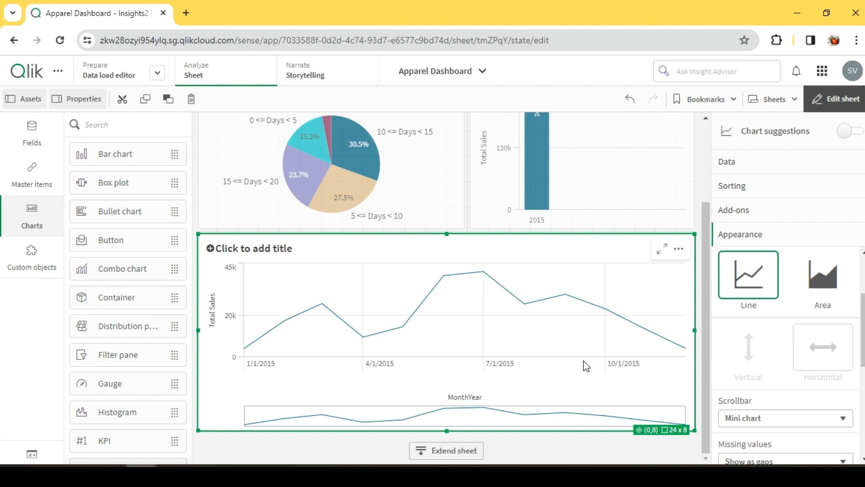
scroll(764, 309, "down", 4)
scroll(766, 310, "up", 2)
scroll(766, 310, "down", 2)
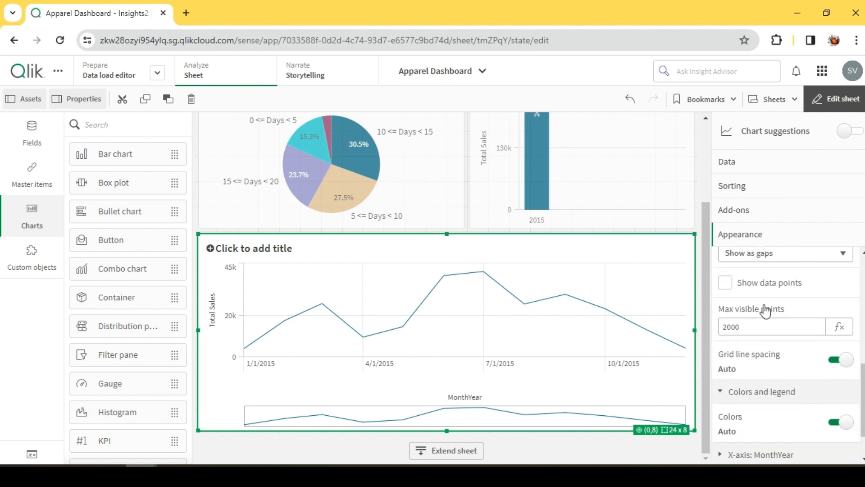
left_click(775, 284)
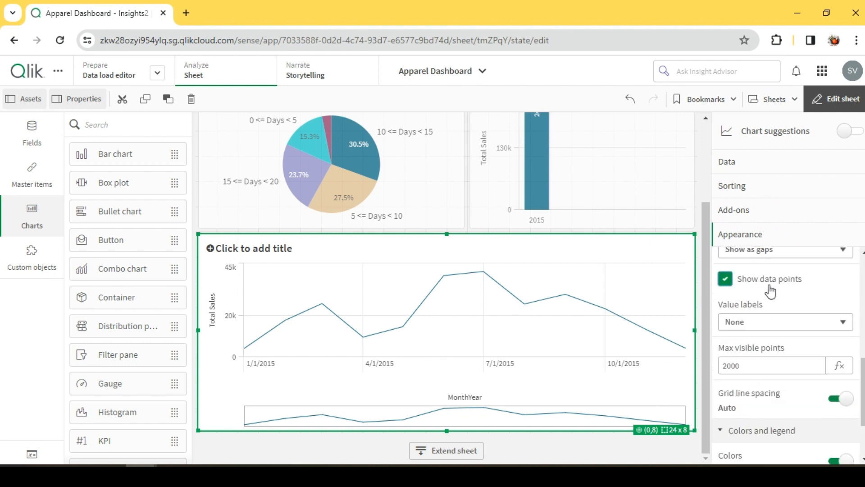
- Switch the MonthYear x-axis from automatic to custom continuous mode and disable the continuous scale
scroll(779, 345, "down", 2)
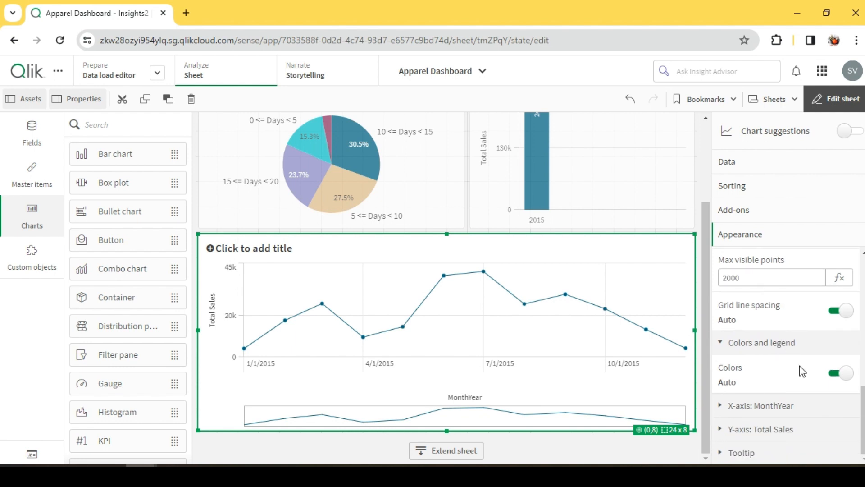
left_click(784, 405)
scroll(807, 345, "down", 2)
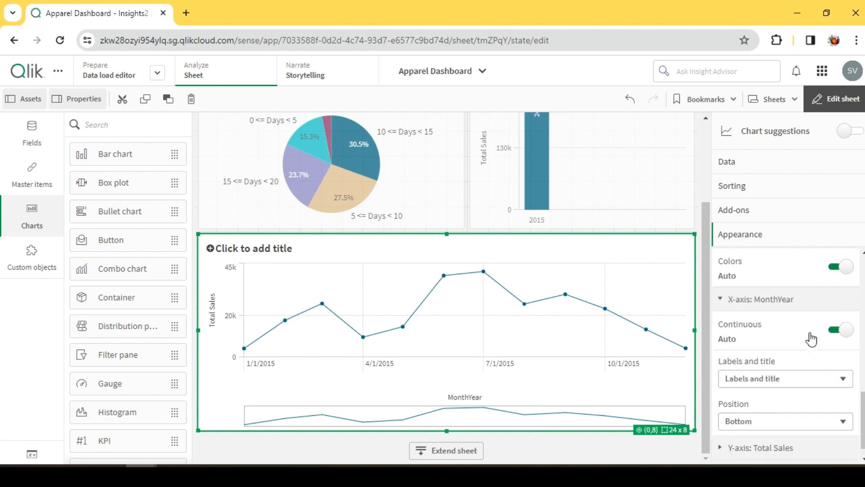
left_click(846, 331)
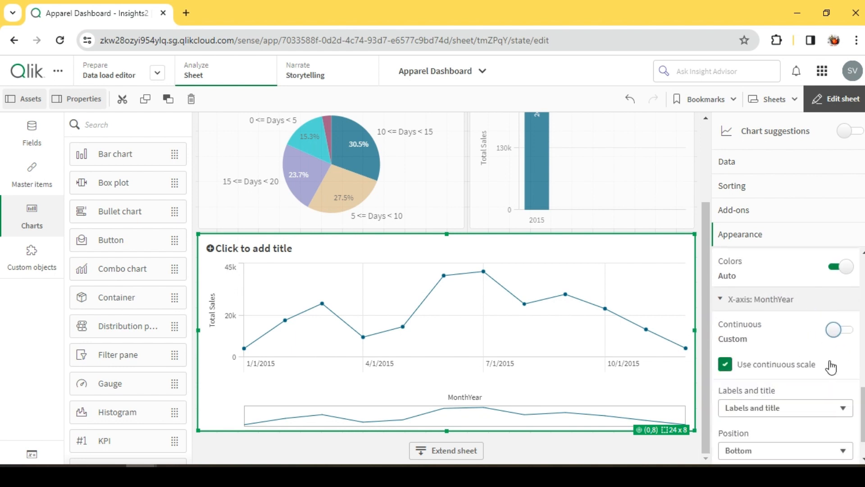
scroll(831, 367, "down", 1)
left_click(726, 317)
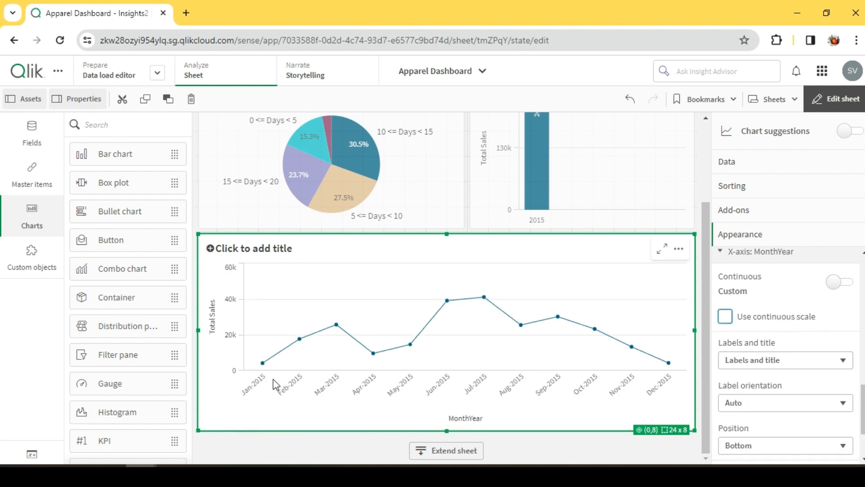
- Examine the line chart's remaining appearance settings, including its MonthYear x-axis and Total Sales y-axis options
scroll(814, 343, "down", 2)
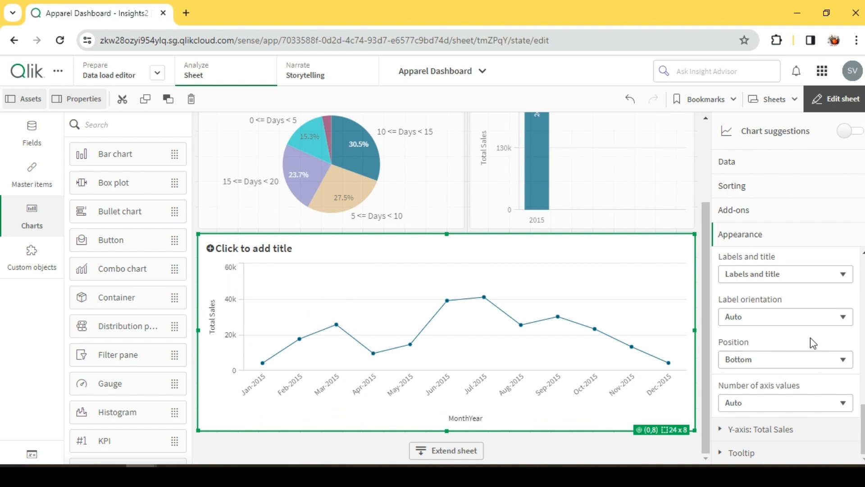
scroll(813, 343, "down", 6)
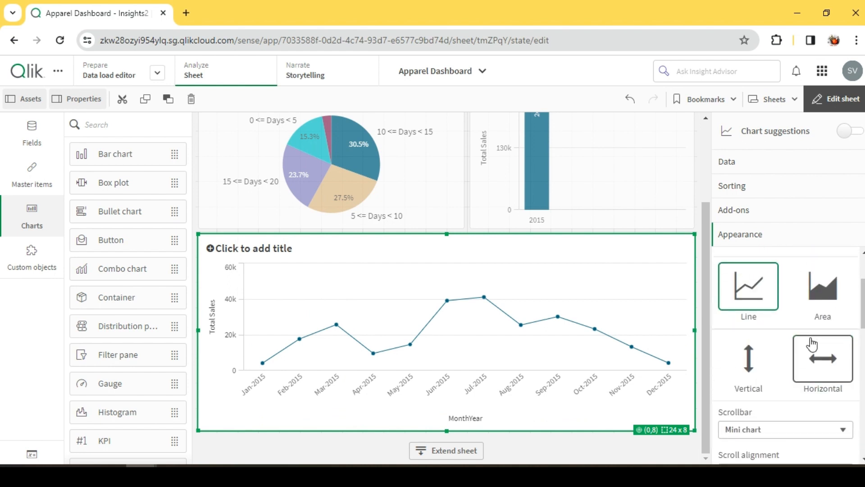
scroll(812, 344, "up", 2)
left_click(764, 308)
scroll(773, 314, "down", 2)
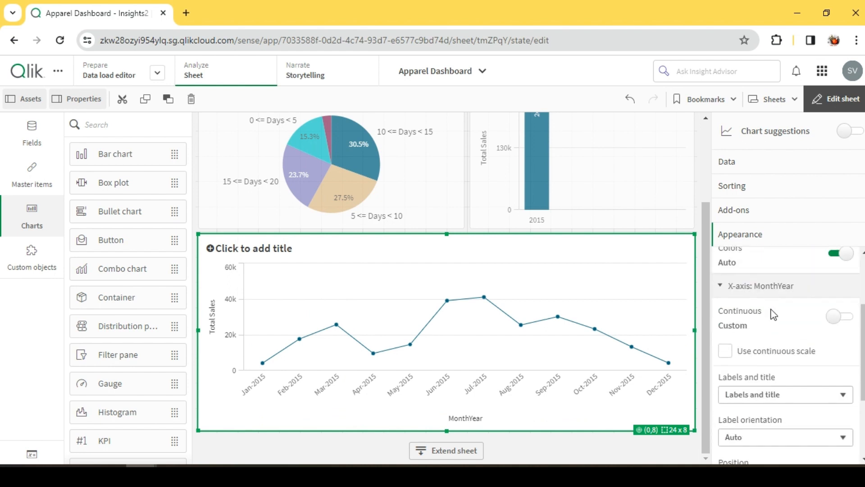
scroll(773, 314, "up", 3)
left_click(750, 393)
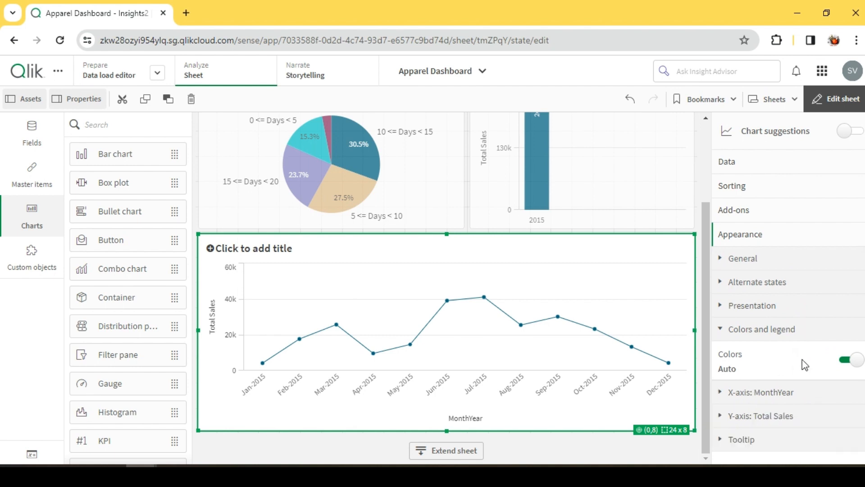
left_click(773, 413)
scroll(833, 356, "down", 4)
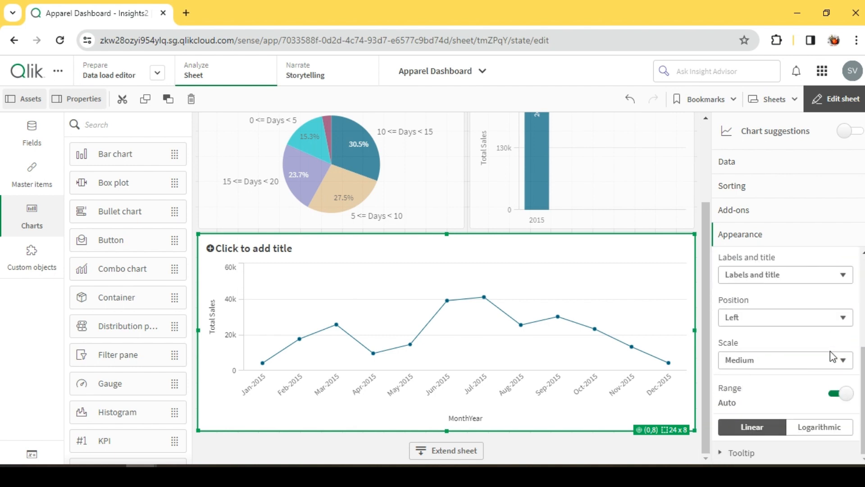
scroll(832, 357, "up", 3)
left_click(766, 349)
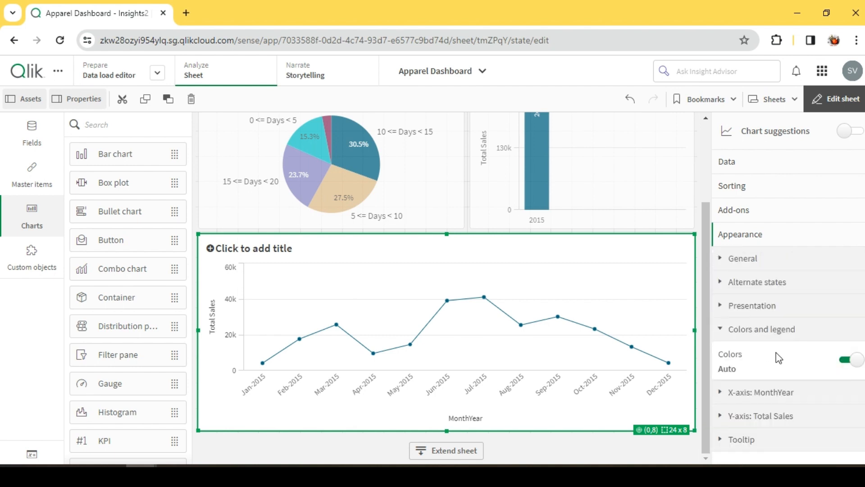
- Set the MonthYear line chart's value labels to Auto and review the sheet outside edit mode
left_click(771, 306)
scroll(775, 316, "down", 4)
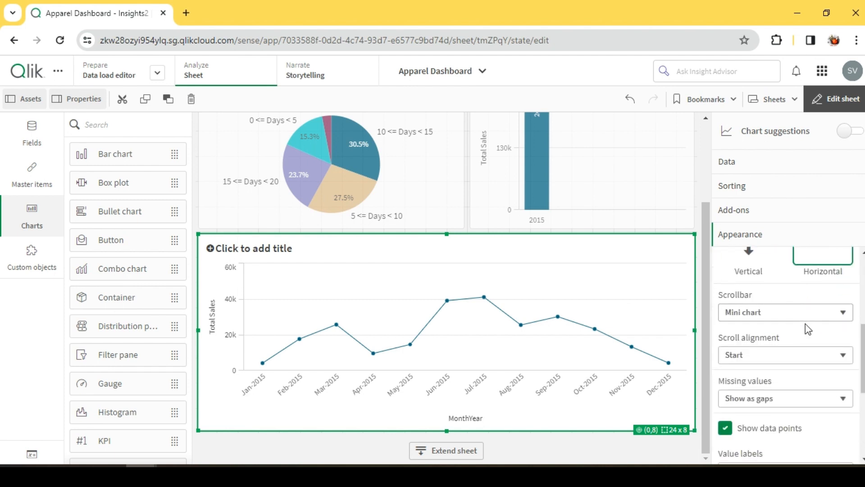
scroll(812, 333, "down", 2)
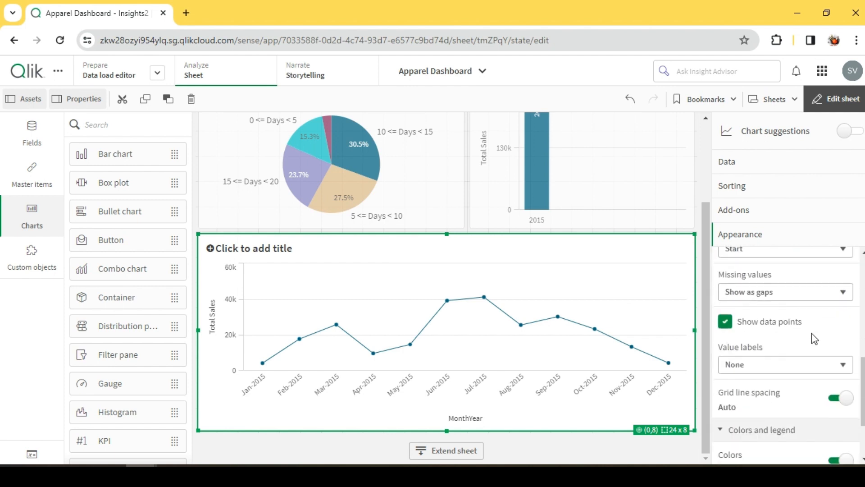
left_click(768, 366)
left_click(739, 391)
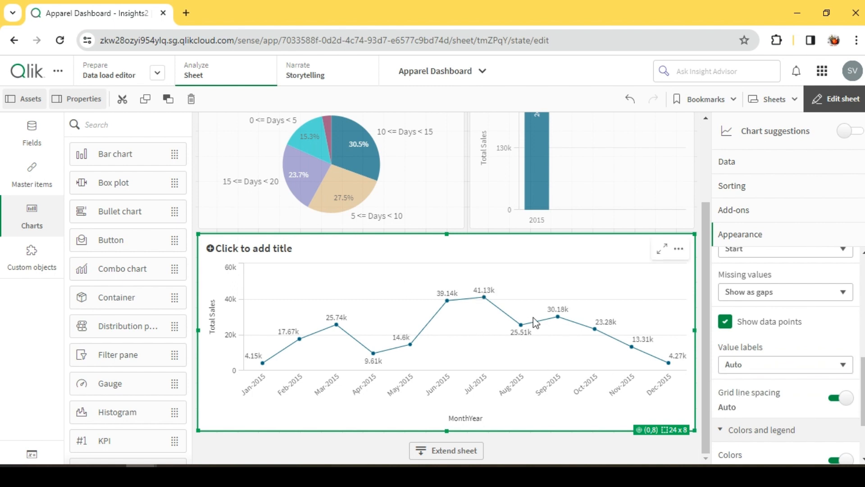
left_click(834, 98)
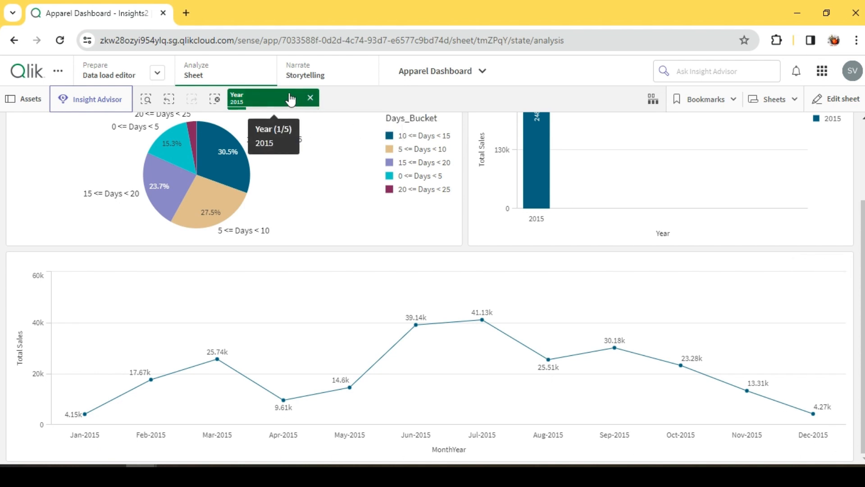
scroll(804, 209, "up", 3)
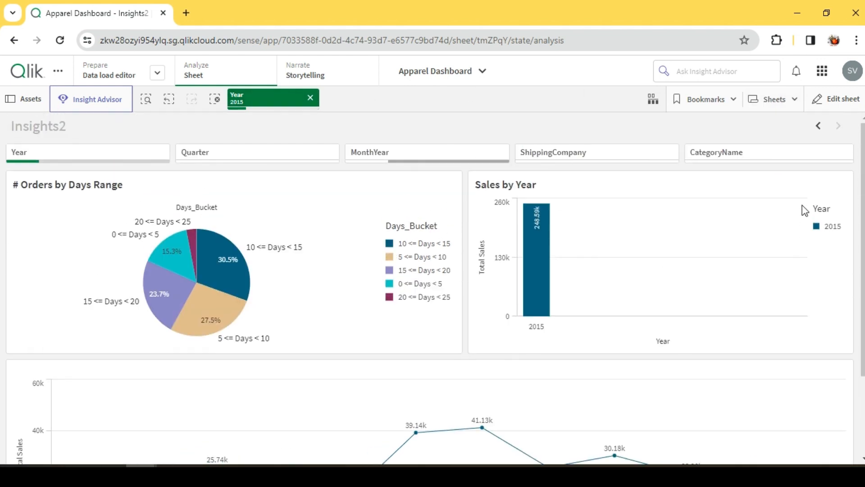
scroll(805, 210, "down", 3)
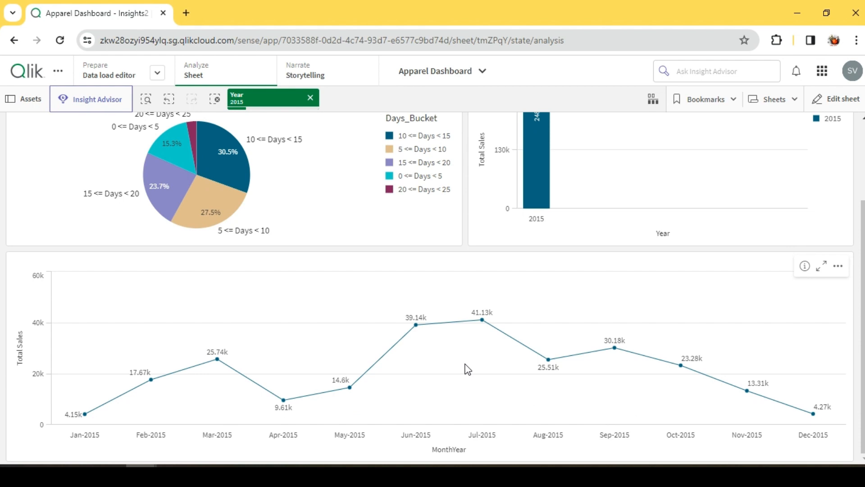
- Extend the Insights2 sheet and paste a copy of the MonthYear line chart into the new space
left_click(838, 99)
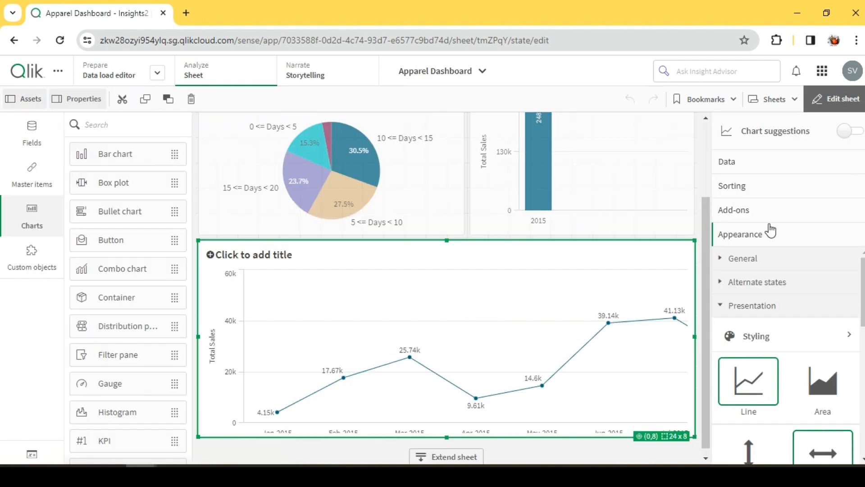
left_click(838, 101)
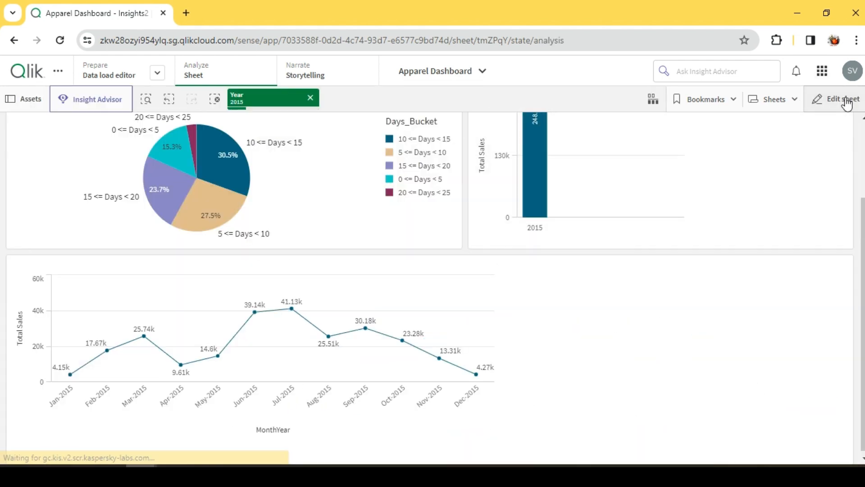
left_click(839, 107)
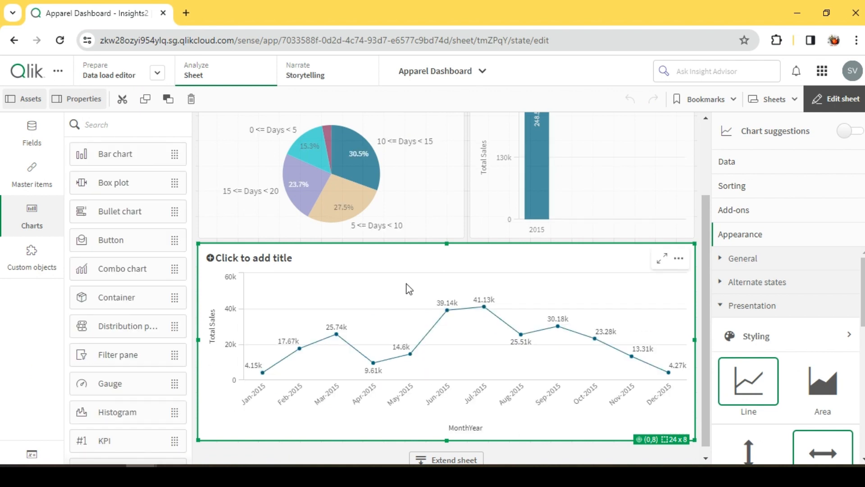
scroll(558, 284, "down", 1)
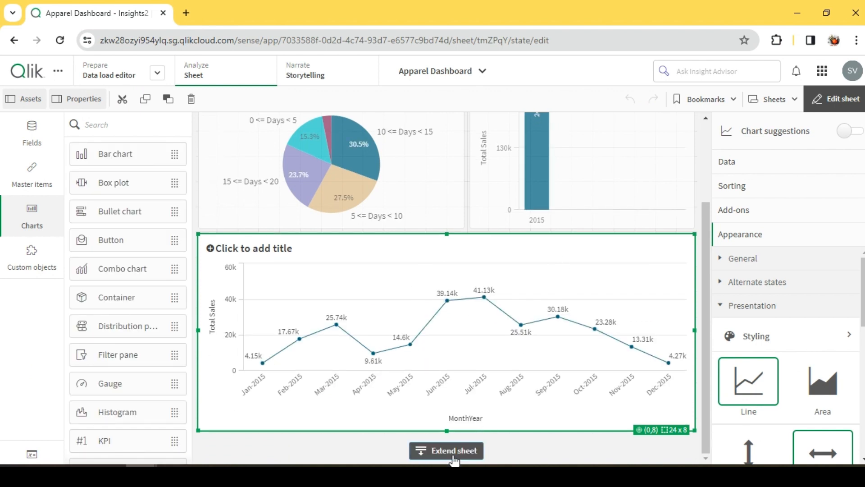
left_click(454, 457)
left_click(529, 288)
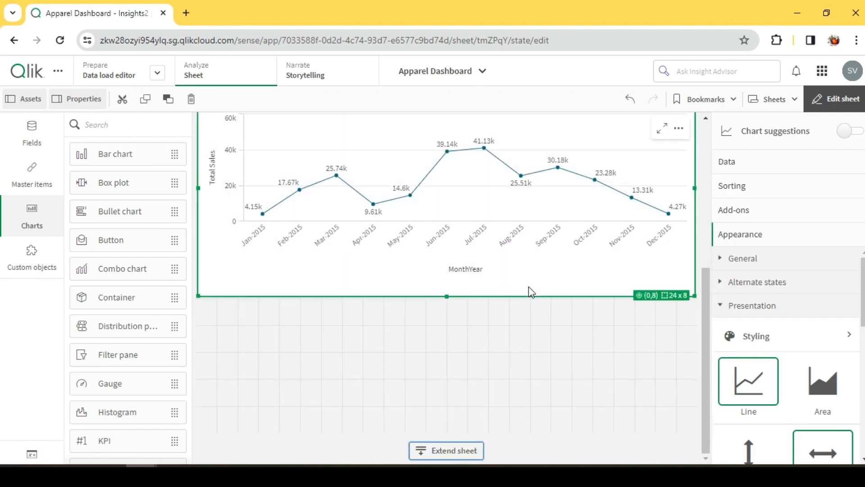
left_click(405, 332)
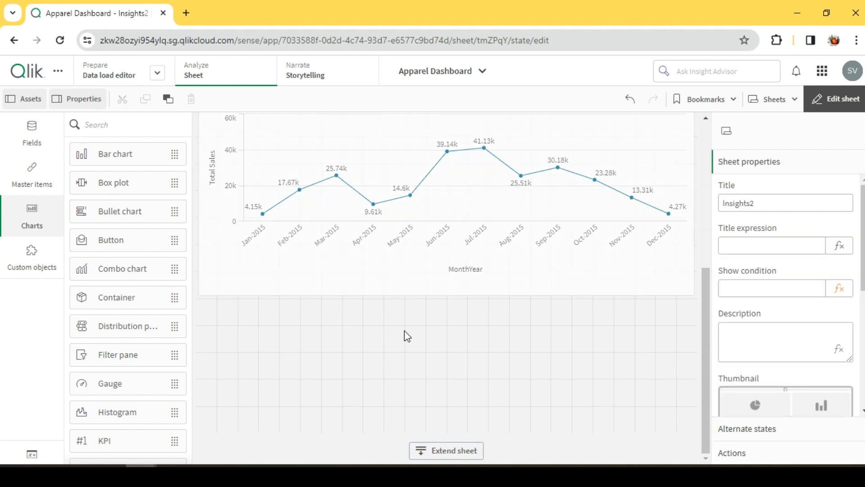
key("ctrl+v")
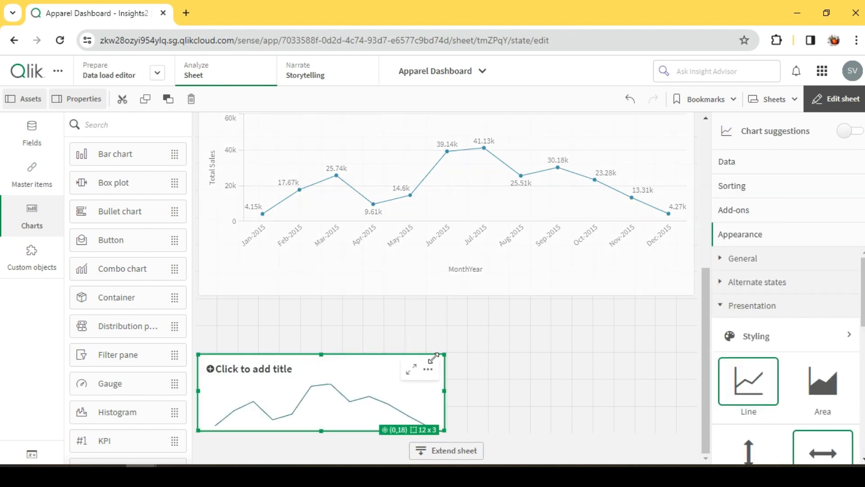
- Extend the sheet again and resize the copied line chart to 24 x 7 grid cells across the full width
left_click_drag(443, 355, 570, 298)
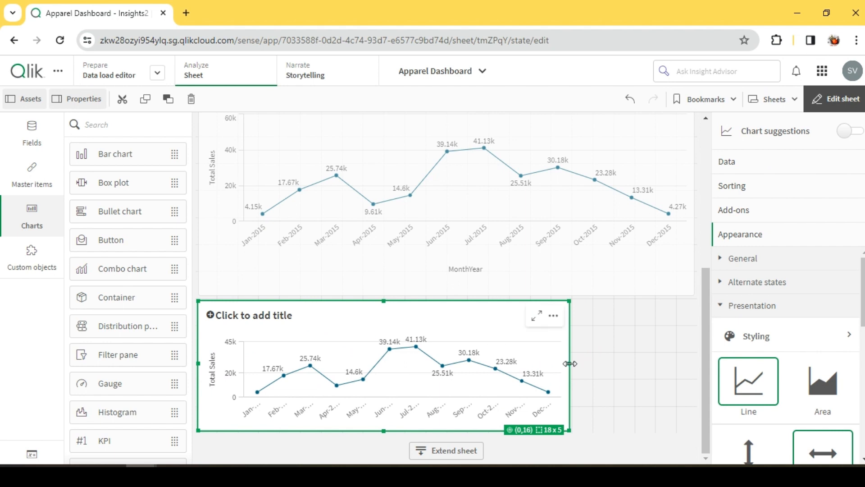
left_click_drag(570, 363, 694, 363)
left_click(446, 450)
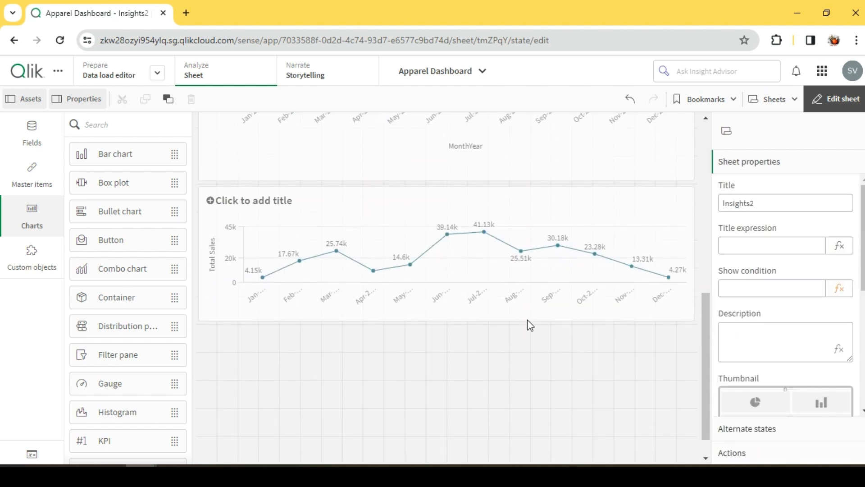
left_click(488, 278)
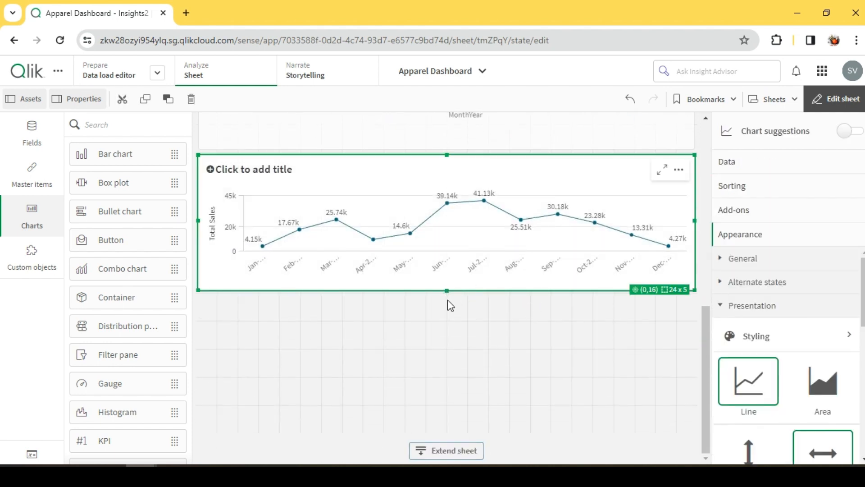
left_click_drag(446, 292, 451, 352)
- Replace the copied chart's MonthYear dimension with Month and view the chart outside edit mode
left_click(783, 162)
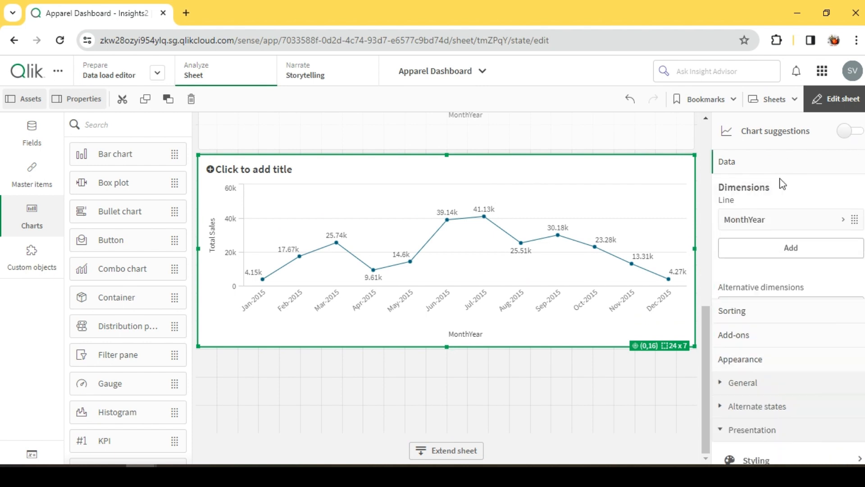
right_click(751, 224)
left_click(750, 211)
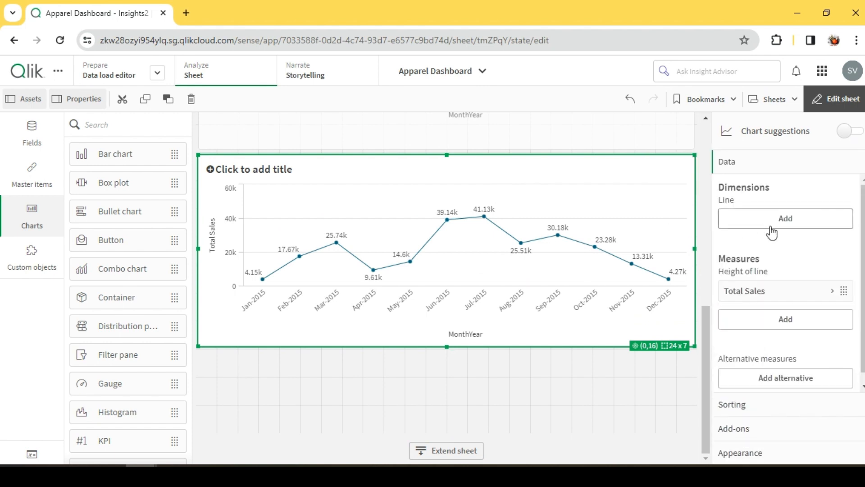
left_click(785, 218)
type("month")
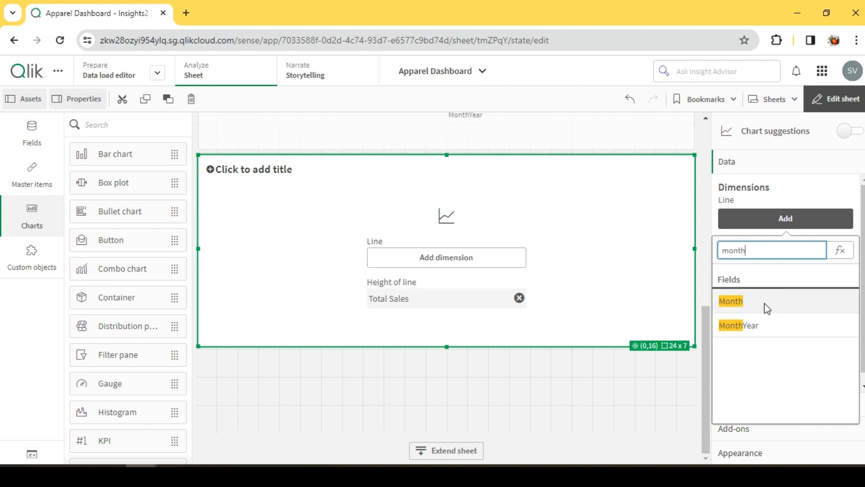
left_click(764, 302)
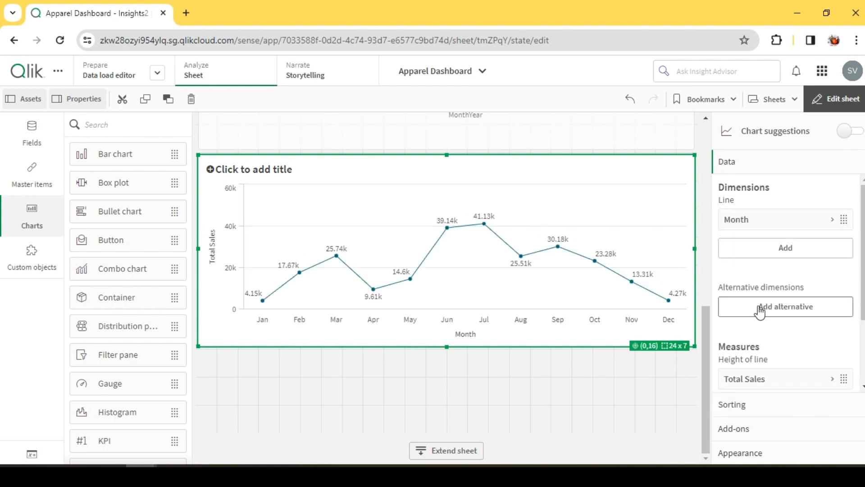
left_click(843, 99)
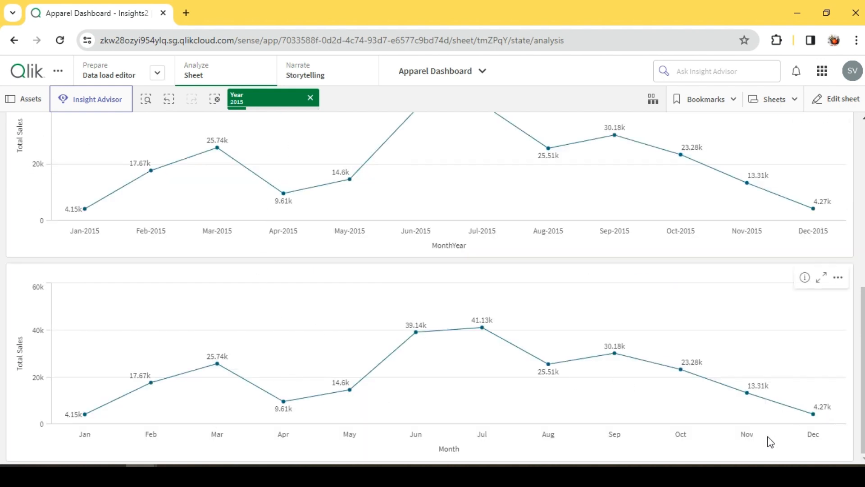
mouse_move(687, 439)
- Add Year as the line dimension of the Month chart, keeping Month as its group
left_click(837, 100)
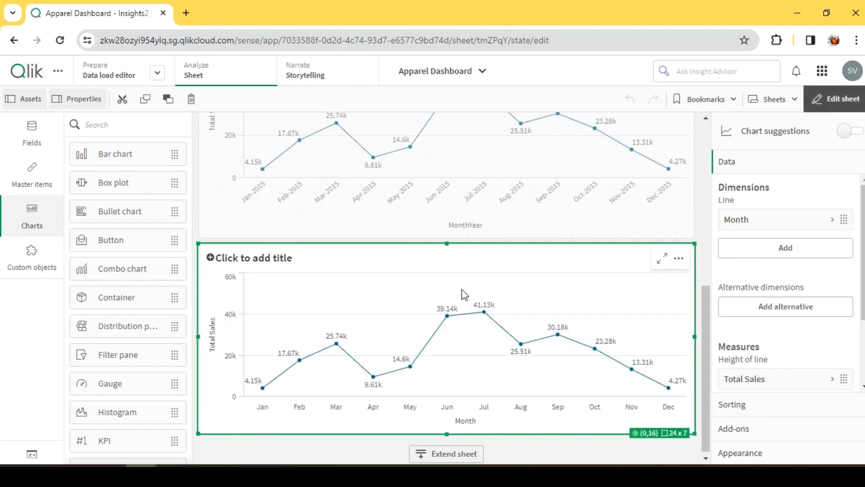
left_click(793, 250)
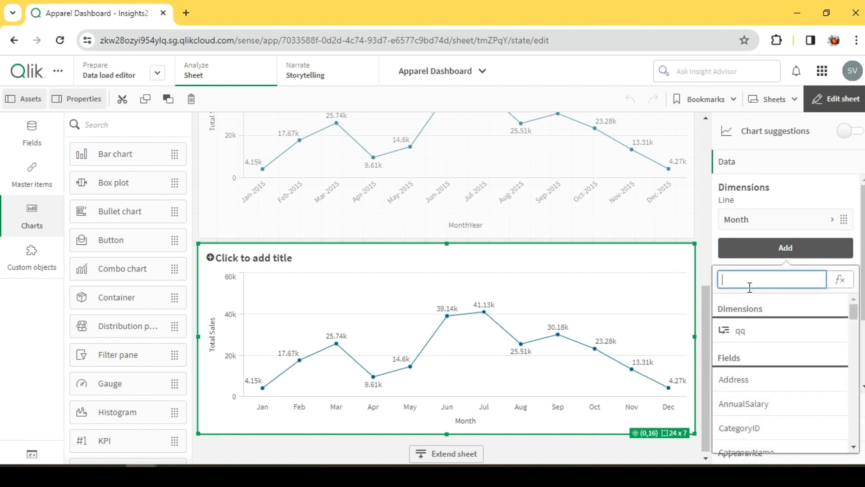
type("Year")
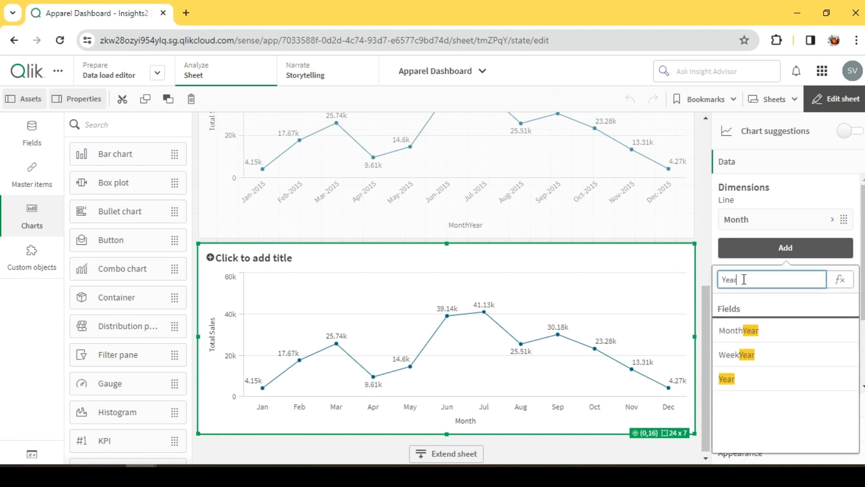
left_click(744, 375)
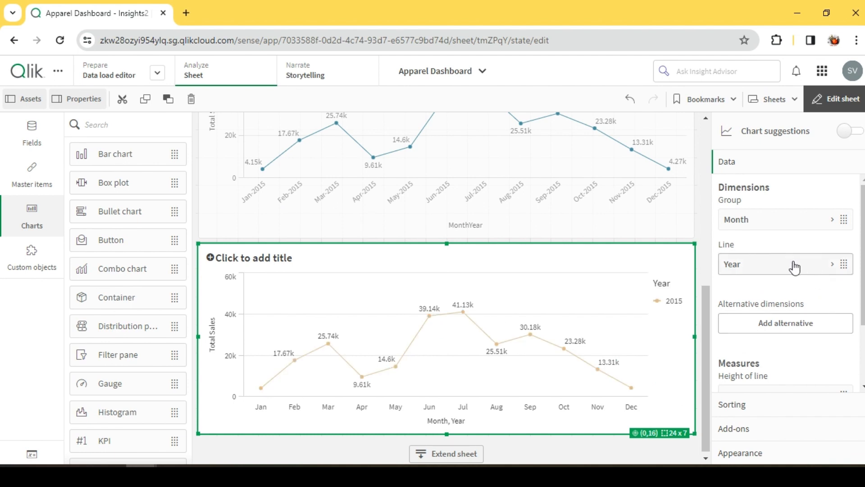
- Leave edit mode, clear the Year selection of 2015 and examine the monthly sales lines across all years
left_click(836, 100)
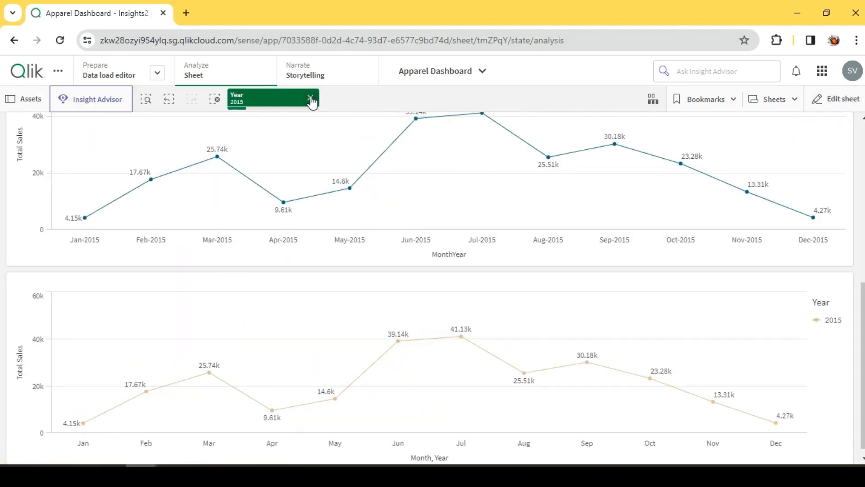
left_click(311, 99)
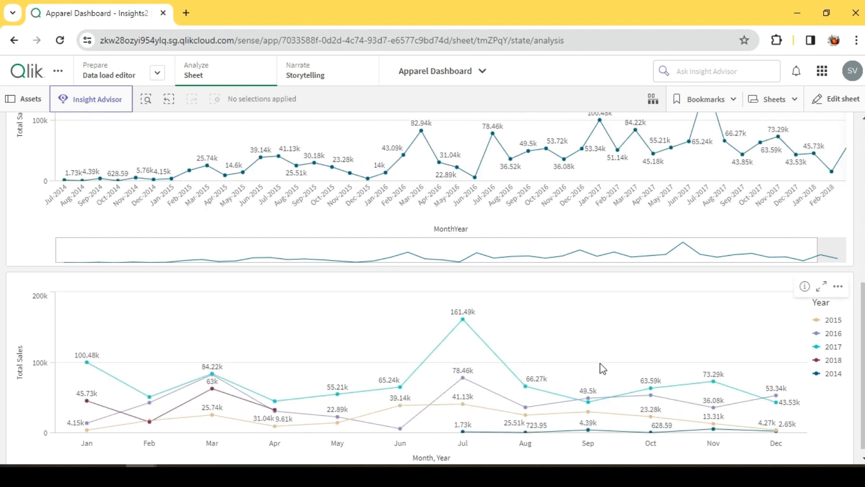
scroll(496, 425, "down", 1)
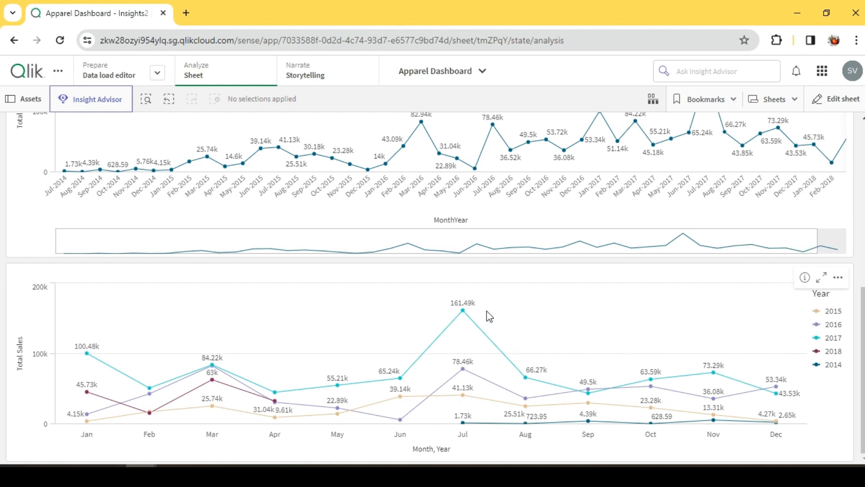
mouse_move(463, 314)
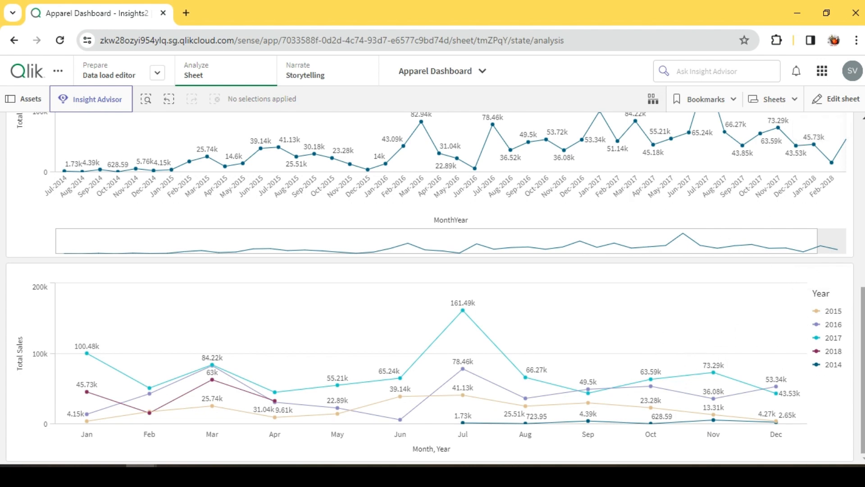
scroll(847, 198, "up", 6)
- Reopen the sheet for editing and add the # Orders by Days Range pie chart to the master items
left_click(835, 99)
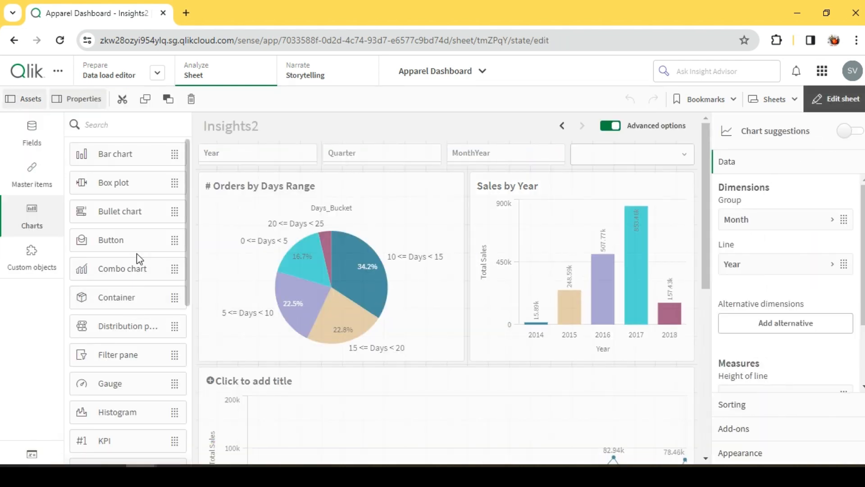
right_click(378, 224)
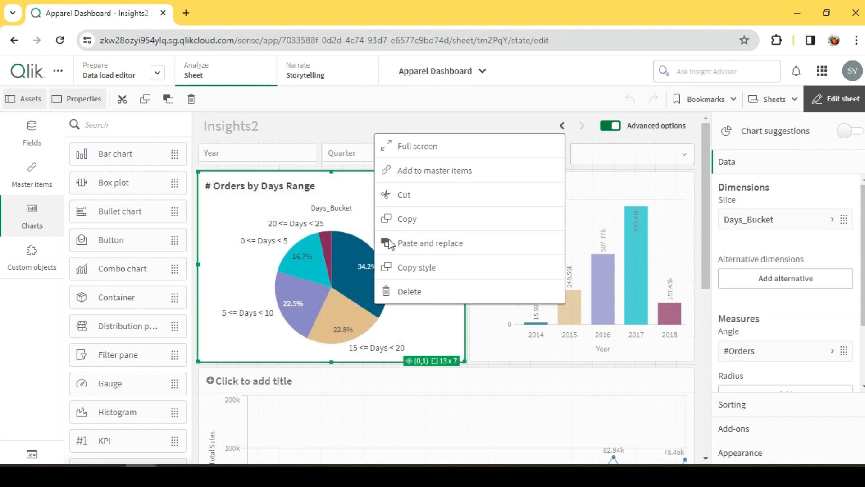
left_click(450, 170)
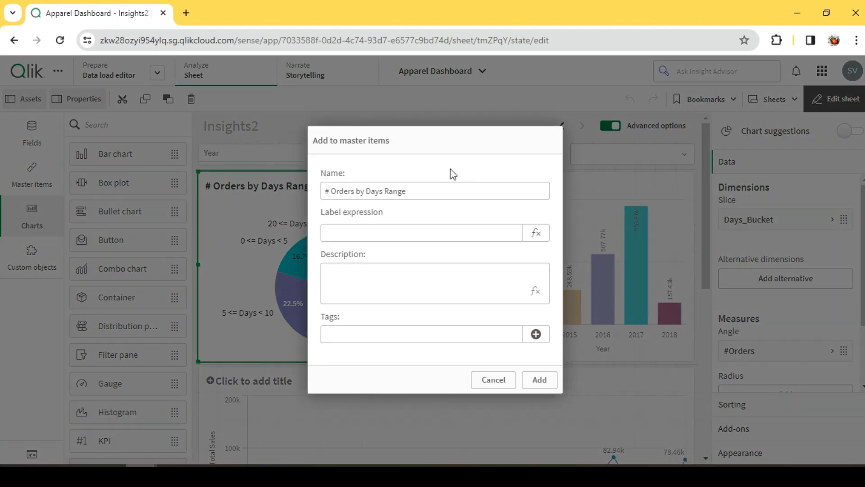
left_click(547, 379)
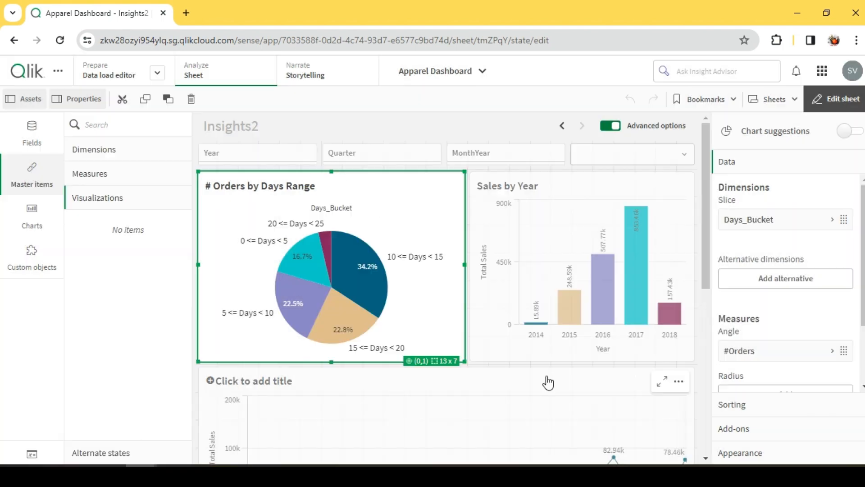
- Add the Sales by Year bar chart to the master items under its existing name
right_click(577, 208)
left_click(654, 164)
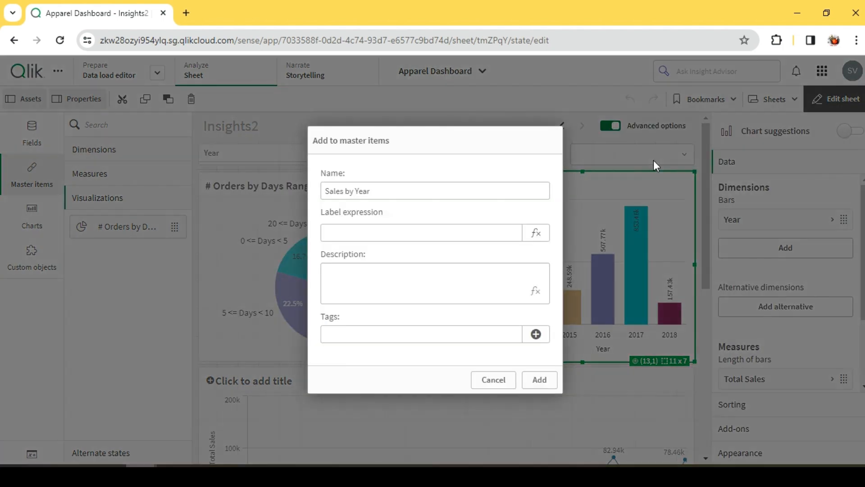
left_click(539, 380)
scroll(417, 172, "down", 6)
scroll(416, 172, "up", 2)
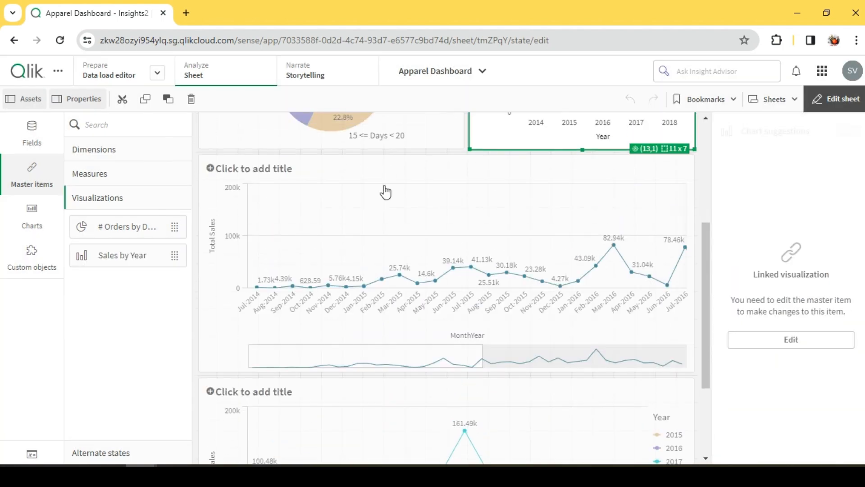
- Title the MonthYear line chart "Sales by Month Year" and the Month line chart "Sales by Month"
left_click(338, 210)
left_click(284, 165)
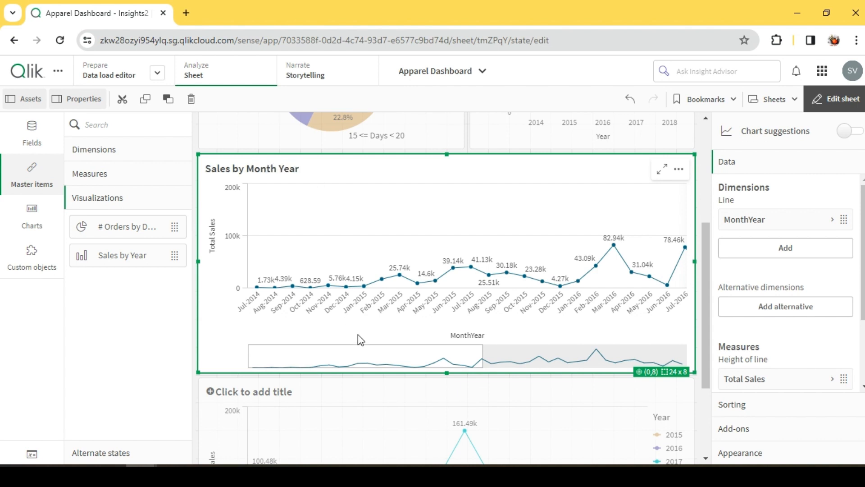
left_click(380, 391)
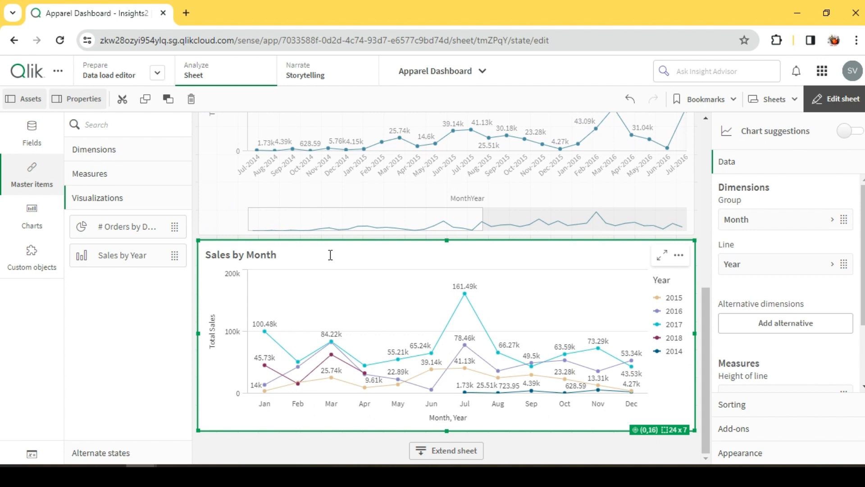
left_click(612, 169)
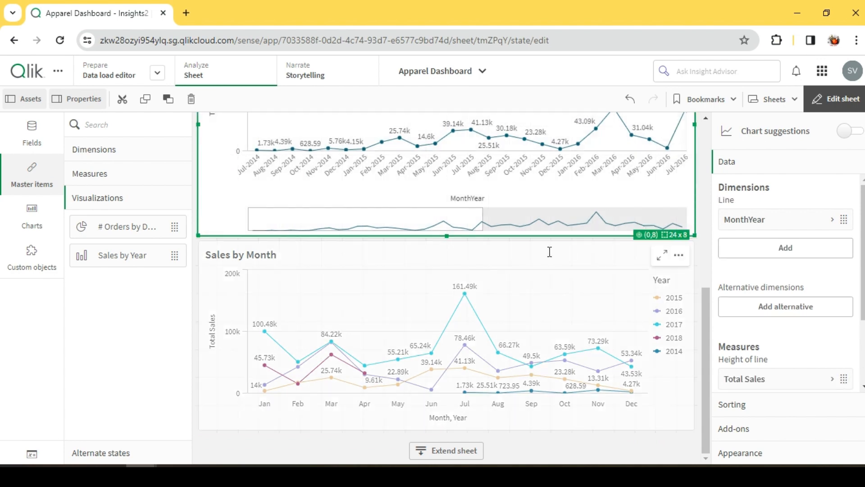
- Add the Sales by Month and Sales by Month Year line charts to the master items under their existing names
right_click(550, 251)
left_click(644, 203)
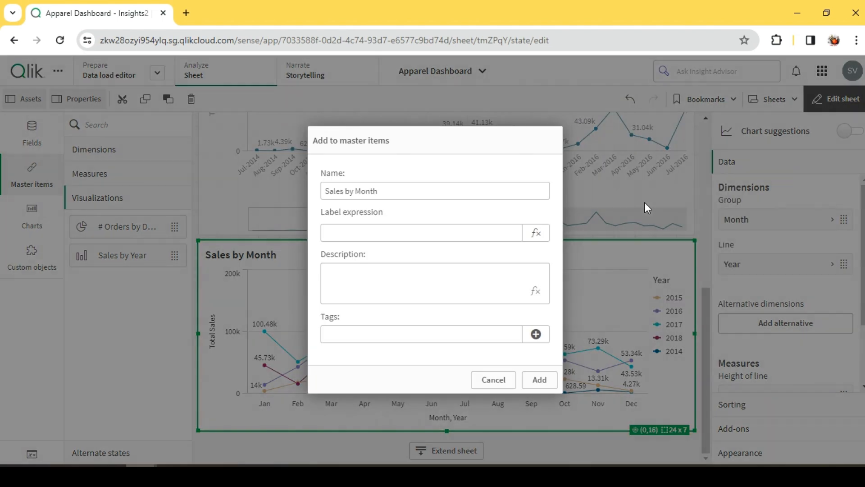
left_click(540, 378)
scroll(539, 385, "up", 5)
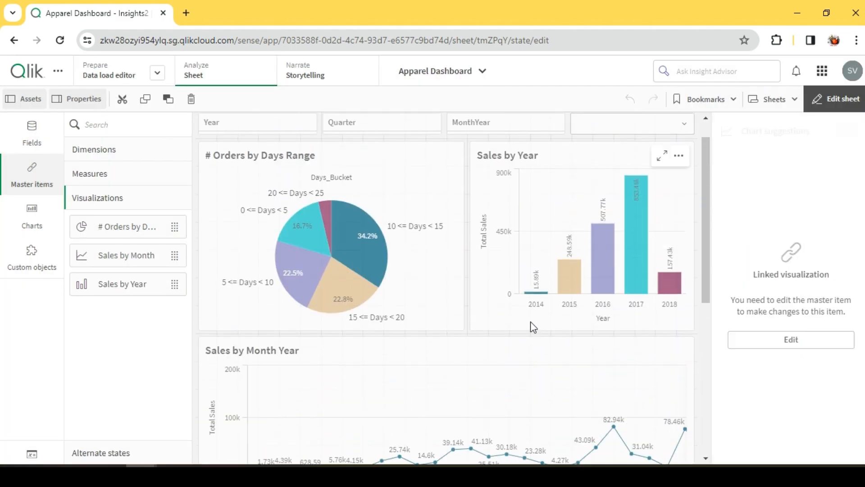
right_click(512, 367)
left_click(575, 315)
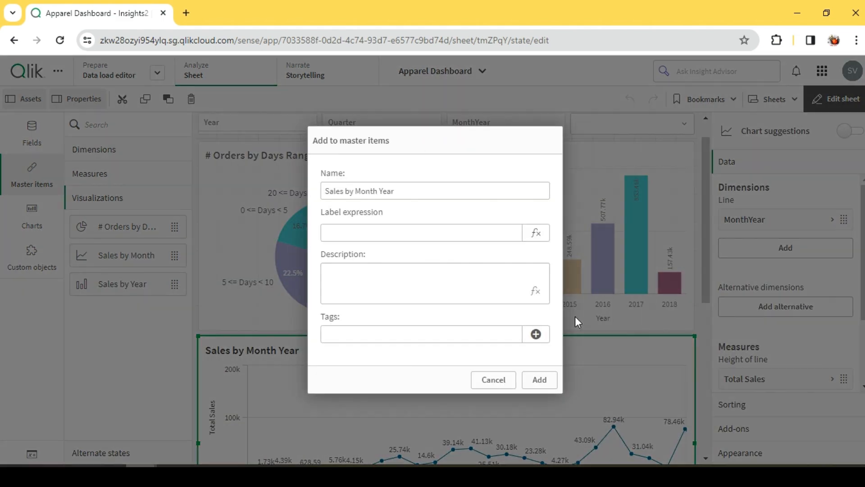
left_click(543, 379)
- Delete the two line charts, the Sales by Year bar chart and the # Orders by Days Range pie chart from the sheet
scroll(547, 382, "down", 5)
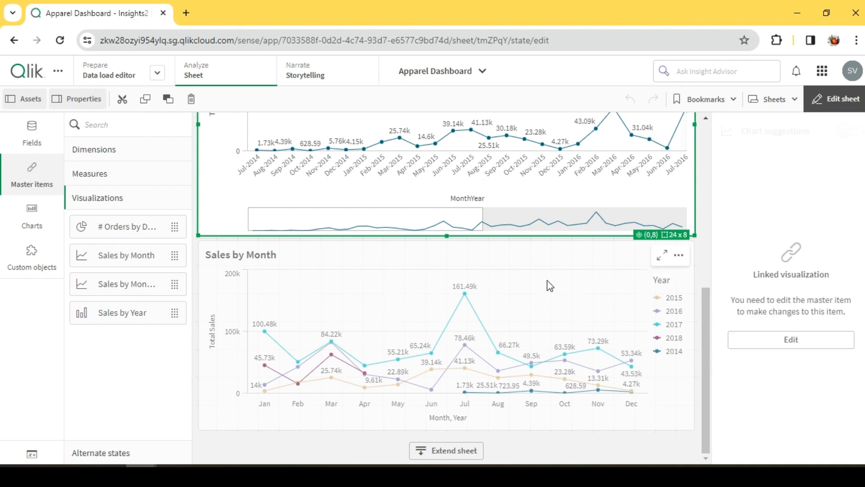
left_click(525, 273)
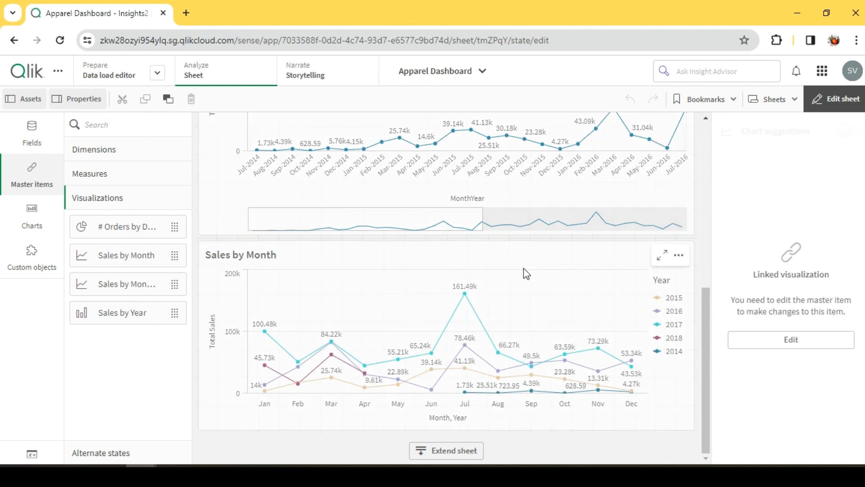
key("Delete")
left_click(531, 190)
key("Delete")
scroll(531, 341, "up", 3)
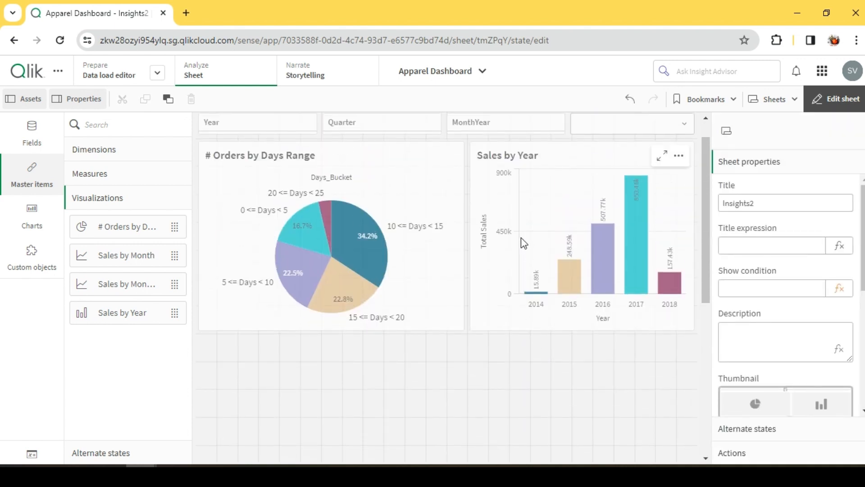
left_click(521, 239)
key("Delete")
key("Delete")
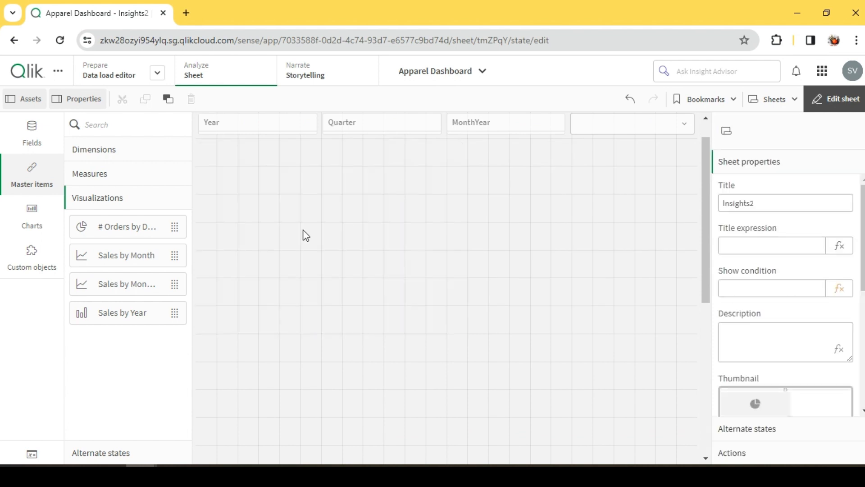
- Place a container below the filters, spanning the sheet's full width at 24 x 8 grid cells
left_click(27, 216)
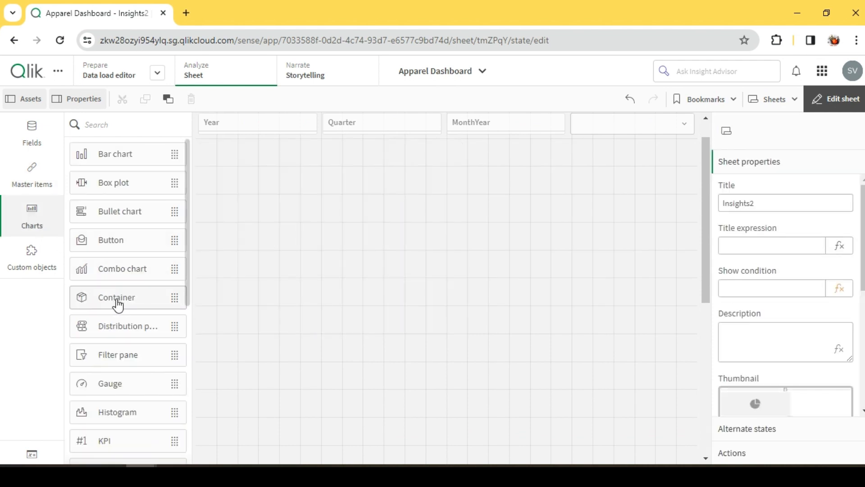
left_click_drag(116, 298, 373, 286)
left_click_drag(444, 279, 732, 373)
left_click(774, 165)
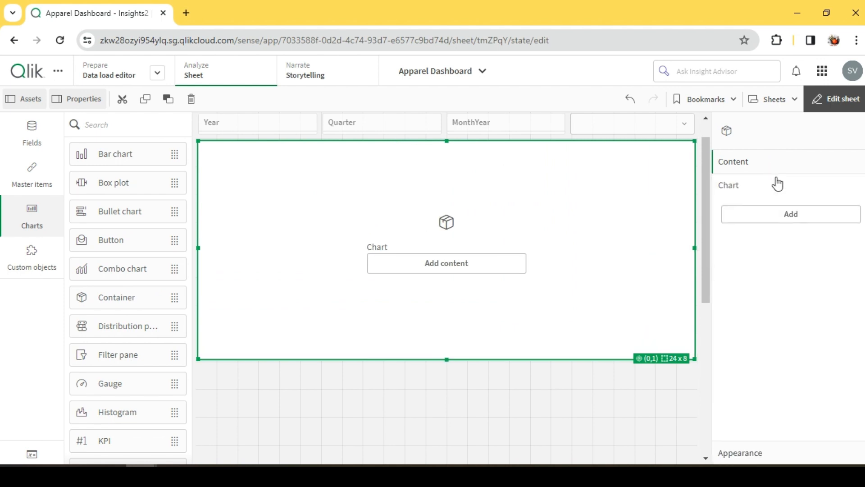
- Add the # Orders by Days Range and Sales by Year master visualizations to the container
left_click(790, 214)
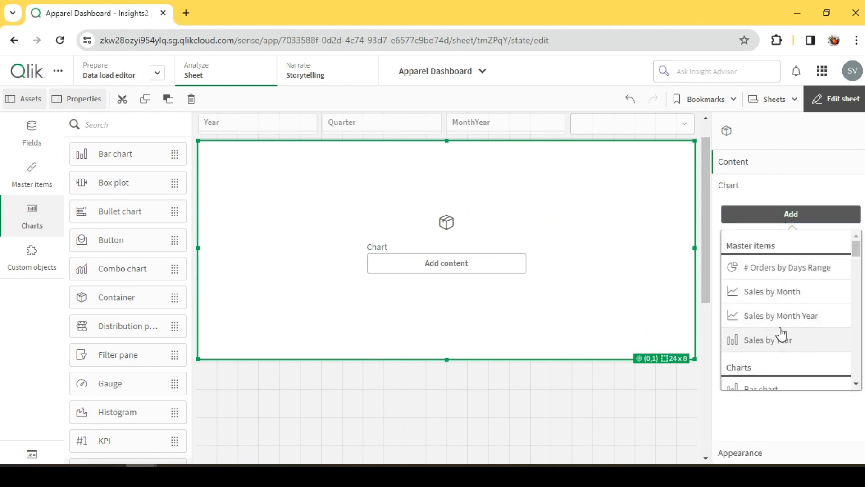
left_click(788, 270)
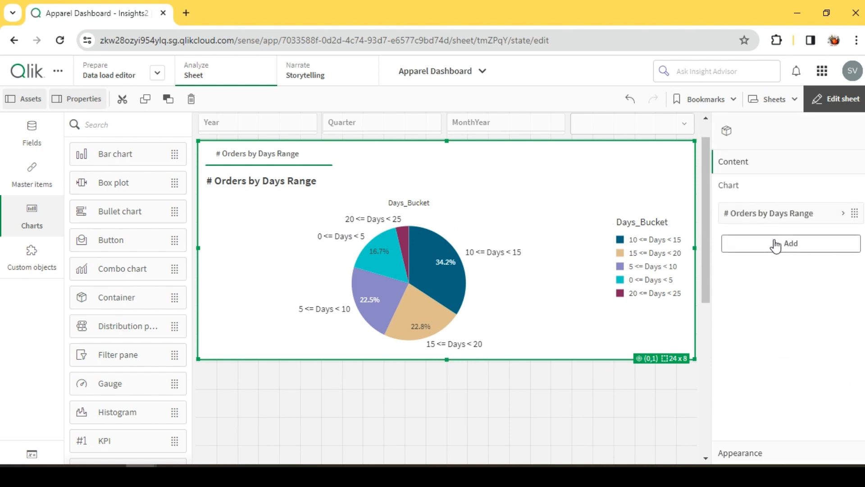
left_click(772, 244)
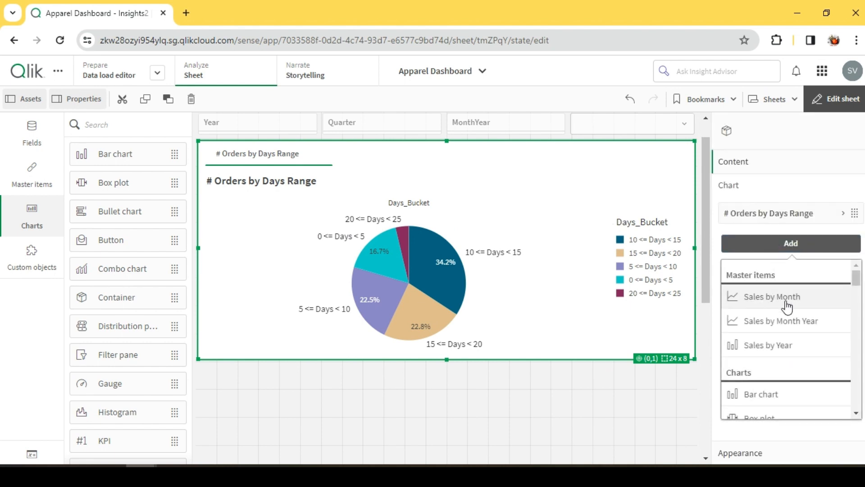
left_click(786, 345)
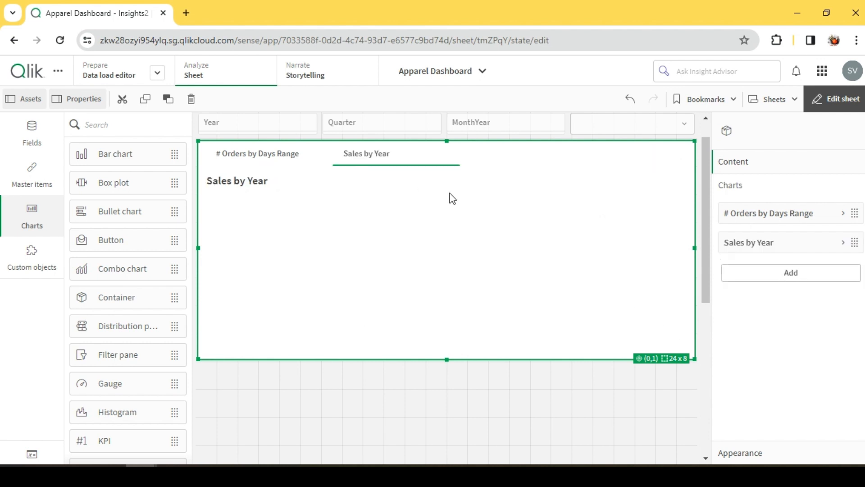
left_click(611, 246)
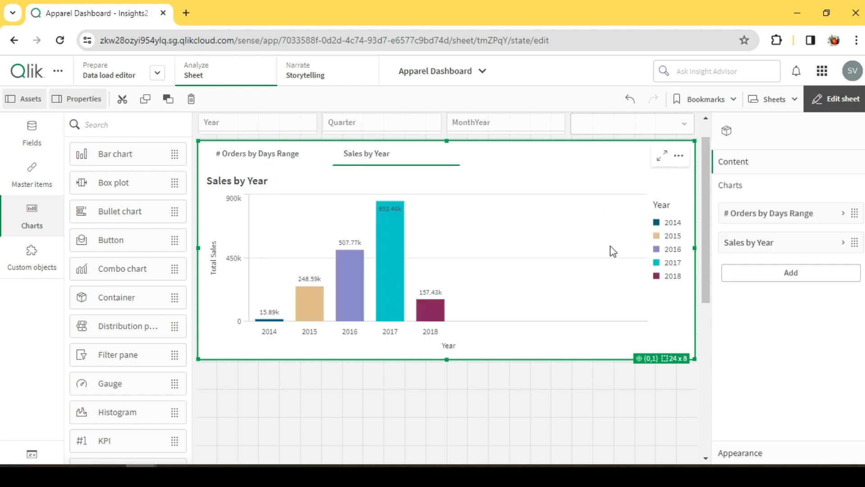
- Add the Sales by Month and Sales by Month Year master visualizations to the container
left_click(783, 273)
left_click(788, 324)
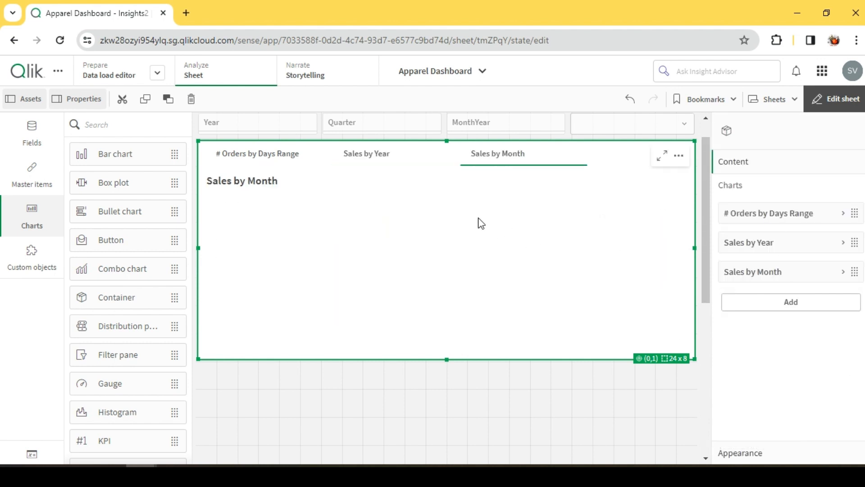
left_click(784, 302)
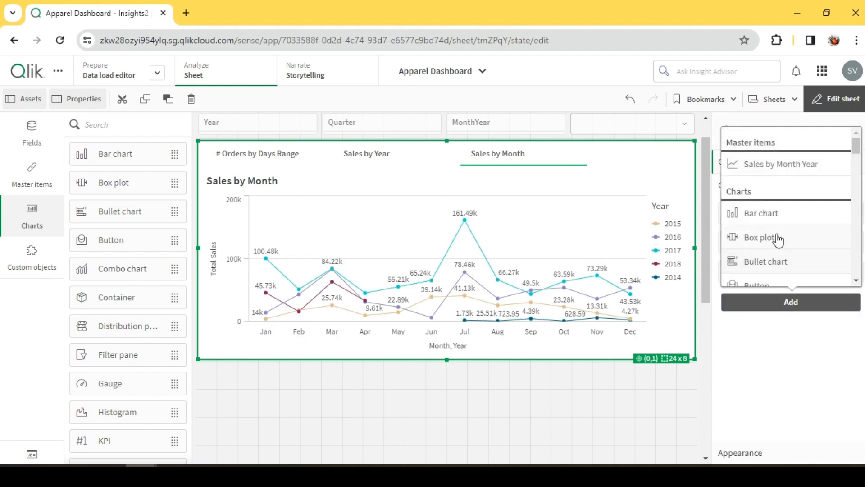
left_click(604, 189)
left_click(772, 309)
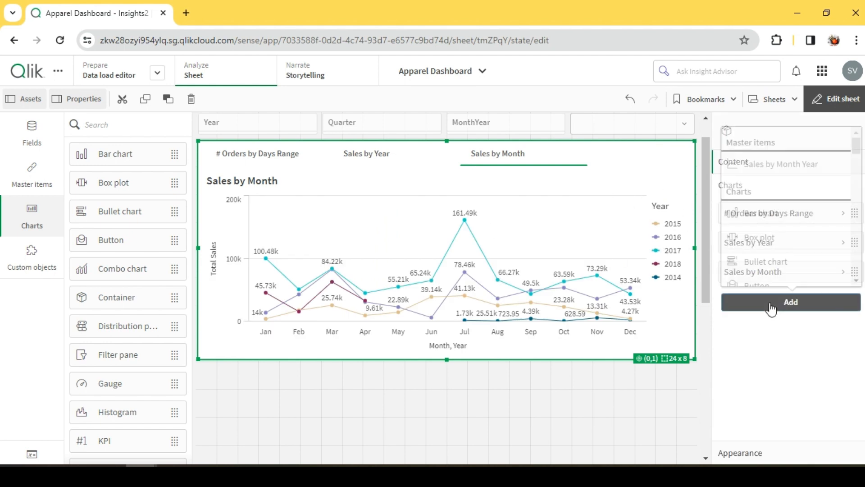
left_click(789, 165)
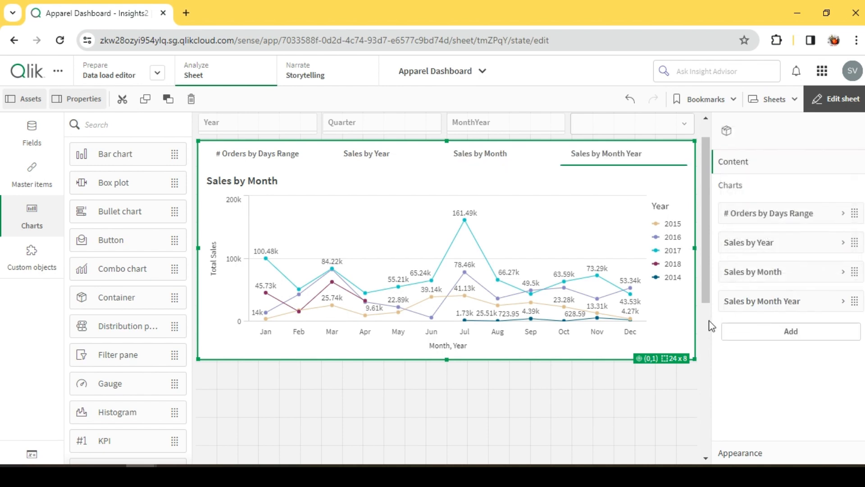
- Leave edit mode and examine each chart in the container by switching between its tabs
left_click(838, 99)
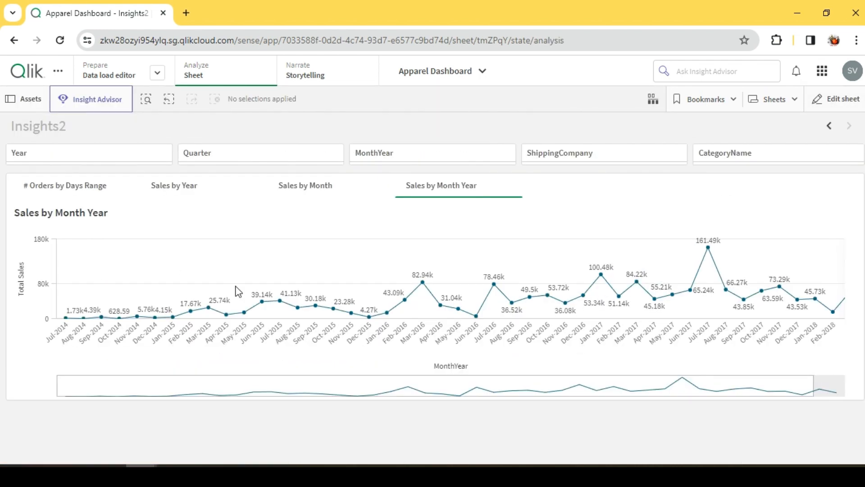
left_click(94, 188)
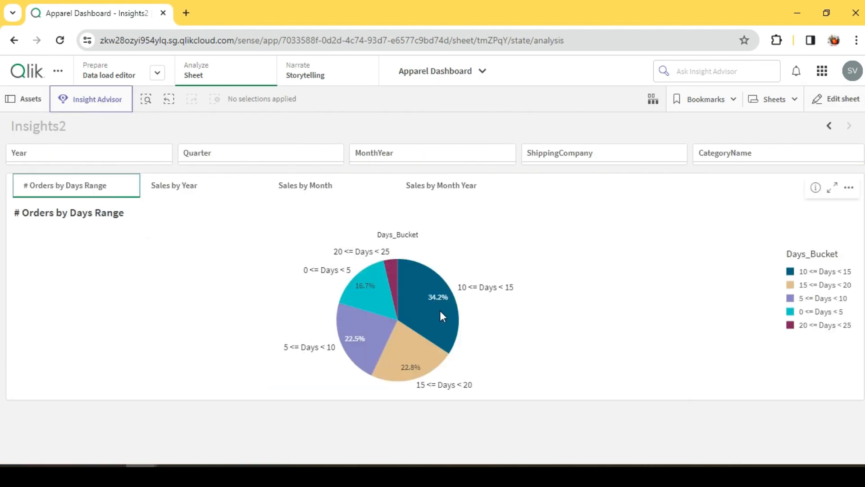
left_click(185, 192)
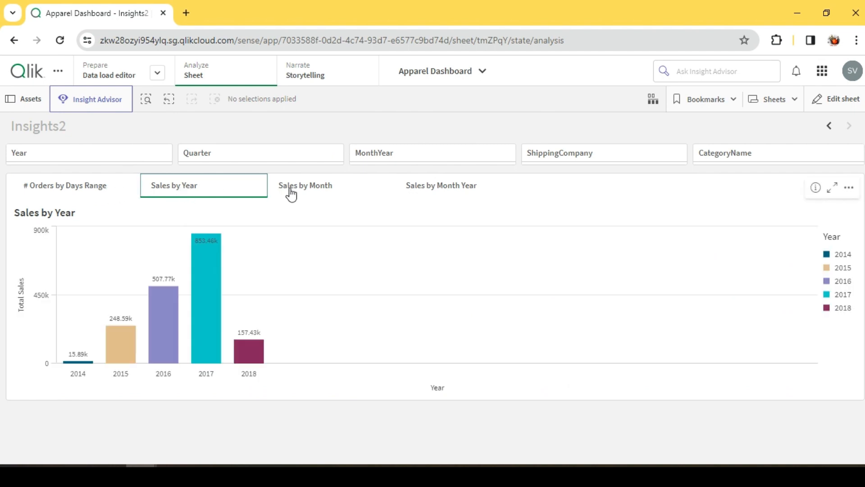
left_click(305, 188)
left_click(462, 188)
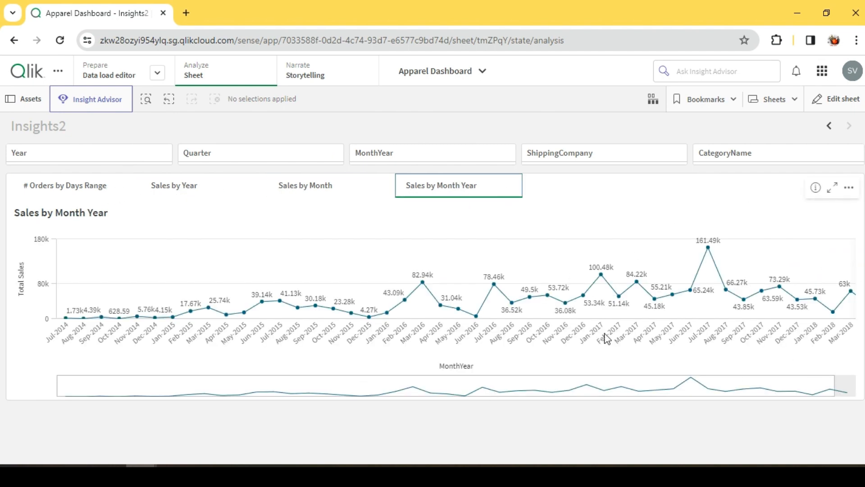
left_click(58, 193)
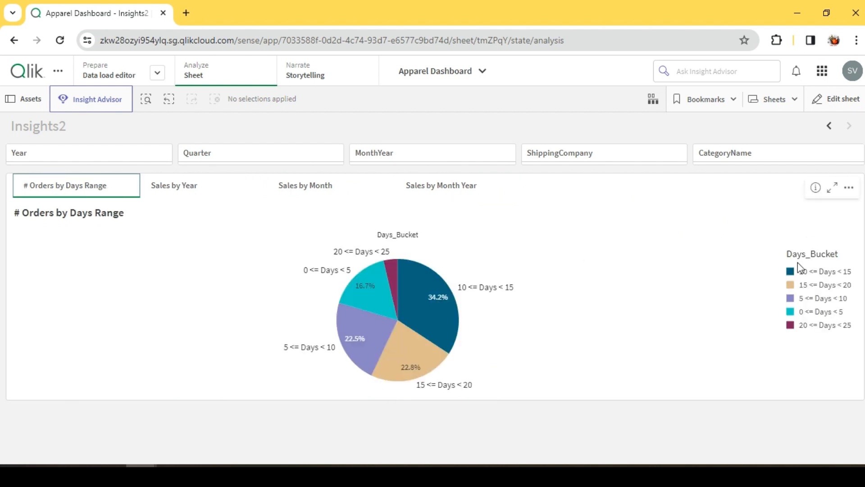
left_click(207, 195)
left_click(419, 191)
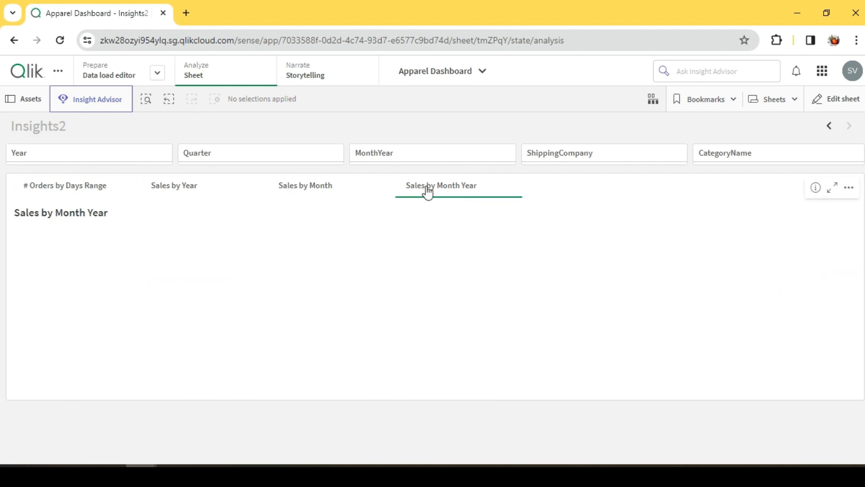
- Reopen the sheet for editing and extend it to gain empty space beneath the container
left_click(835, 100)
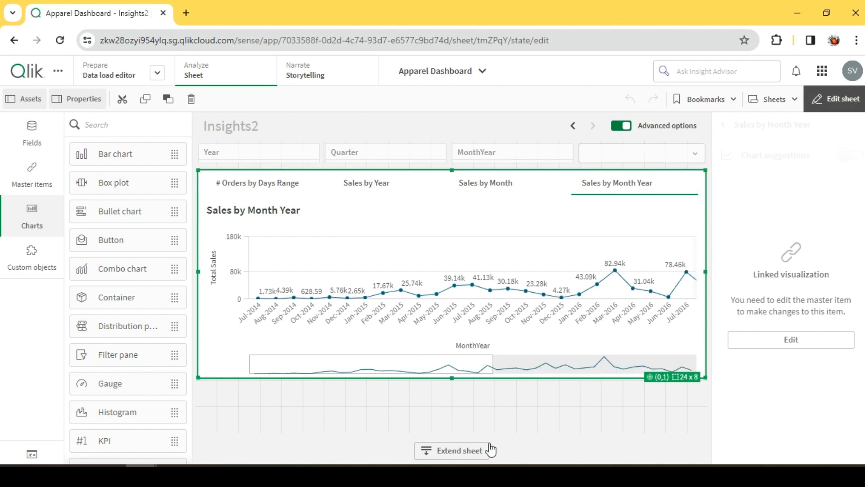
left_click(448, 449)
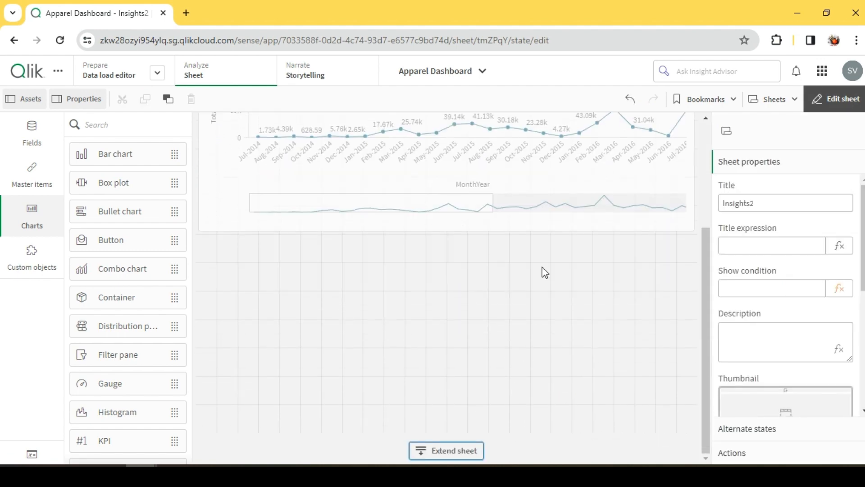
scroll(540, 320, "up", 3)
left_click(499, 224)
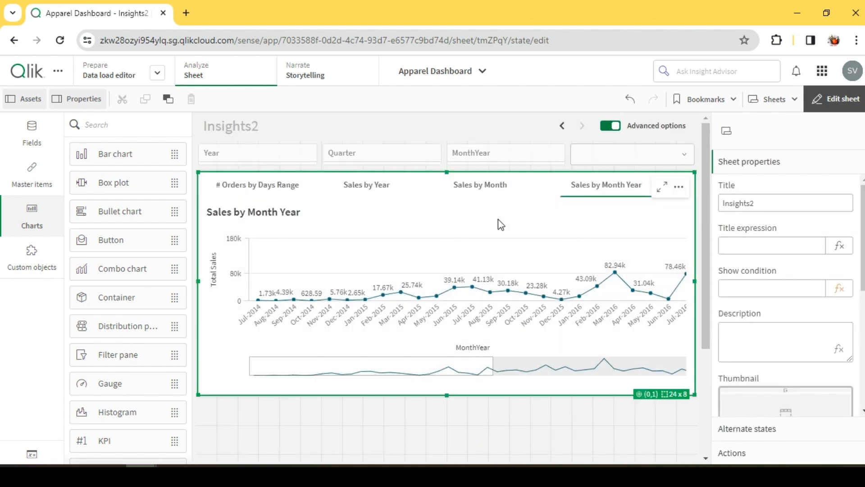
scroll(522, 236, "down", 3)
left_click(499, 272)
scroll(498, 272, "up", 3)
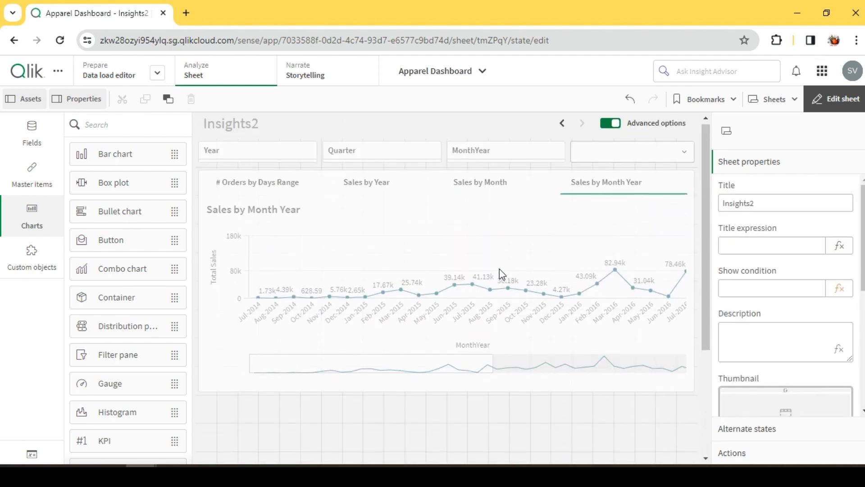
- Examine the container's # Orders by Days Range chart, the empty space beneath it, and the available chart types and master visualizations
left_click(276, 187)
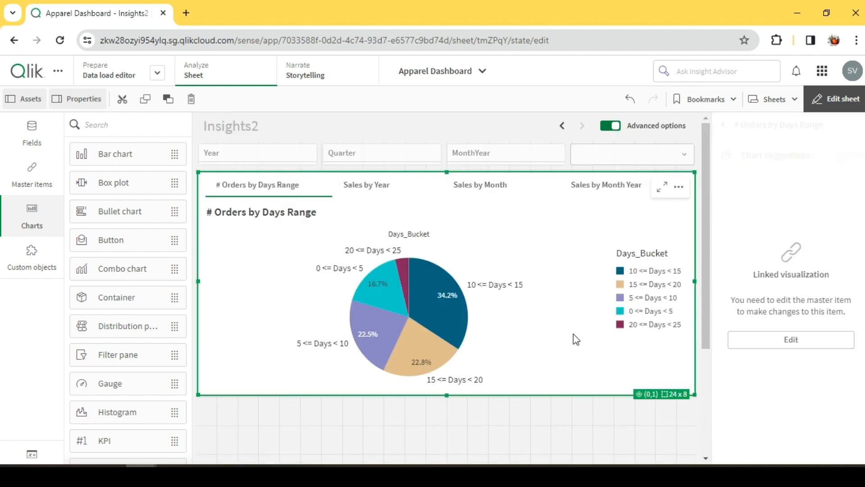
scroll(586, 352, "down", 3)
left_click(569, 372)
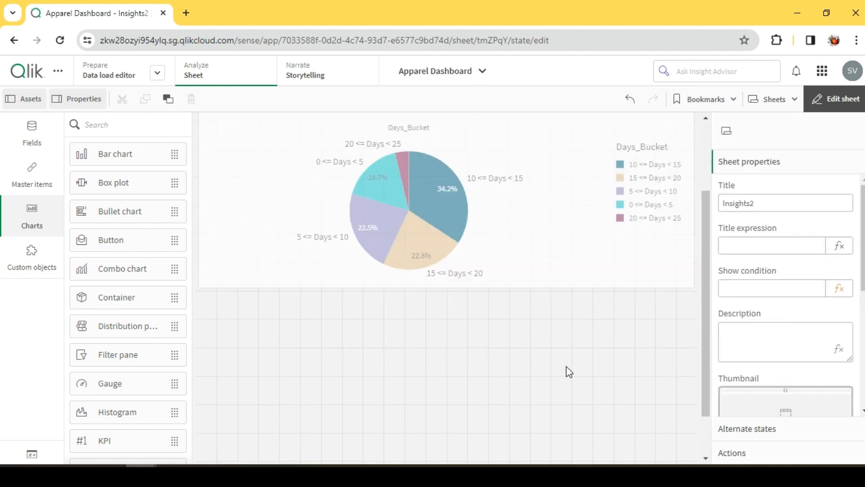
scroll(569, 372, "up", 3)
scroll(569, 371, "down", 3)
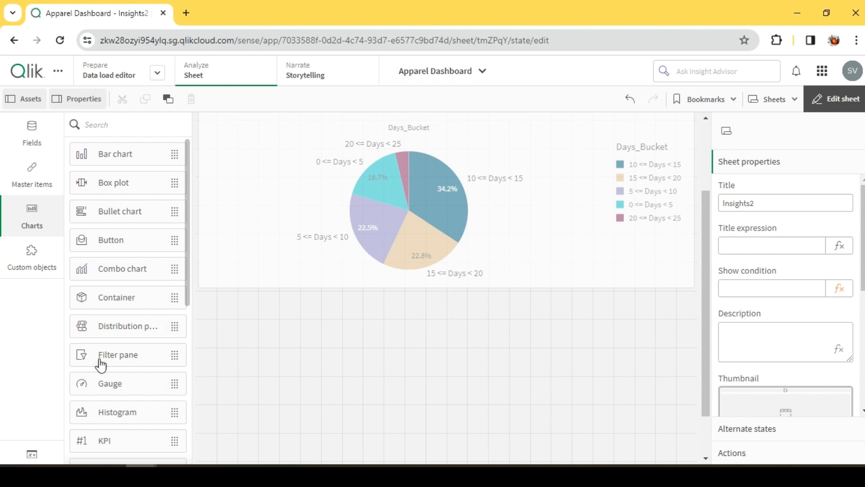
scroll(100, 363, "down", 5)
scroll(107, 366, "up", 5)
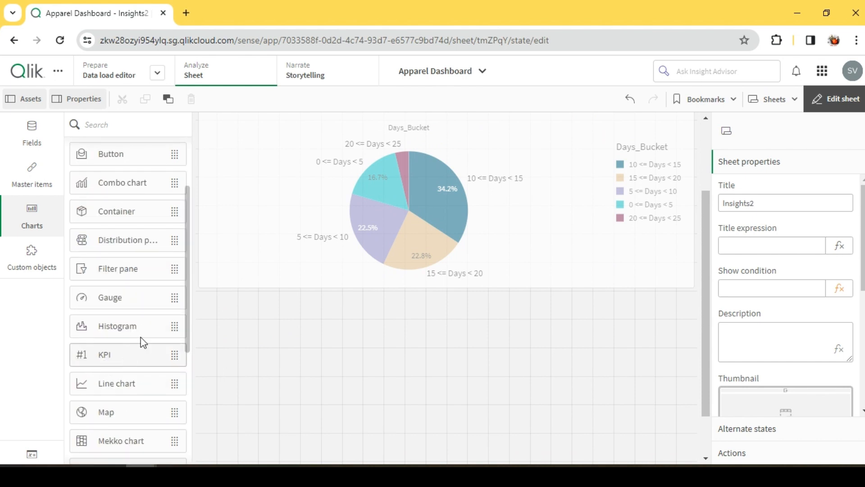
left_click(34, 170)
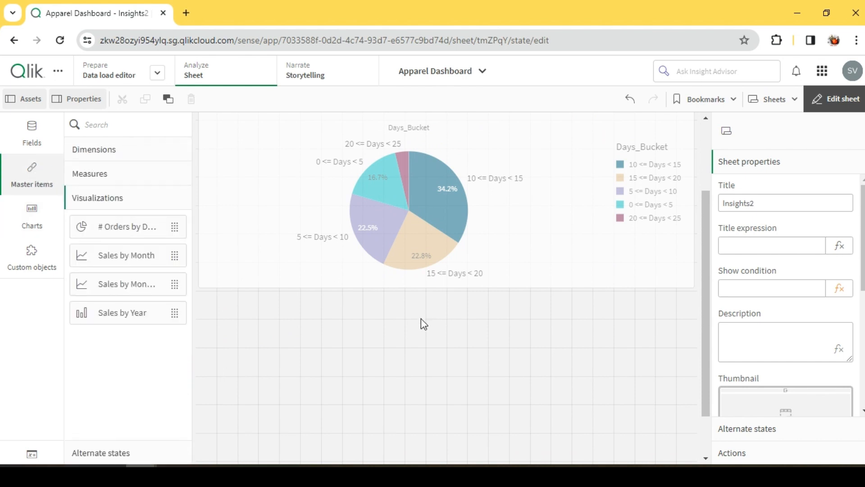
scroll(421, 319, "down", 1)
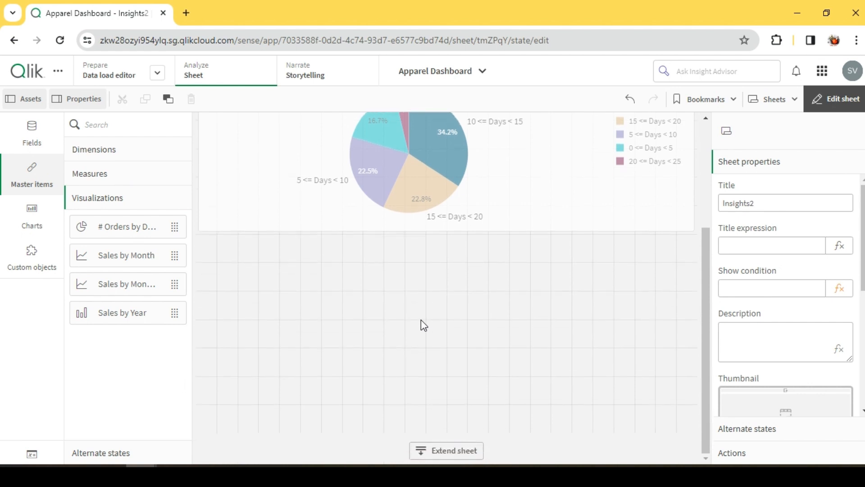
scroll(496, 329, "up", 2)
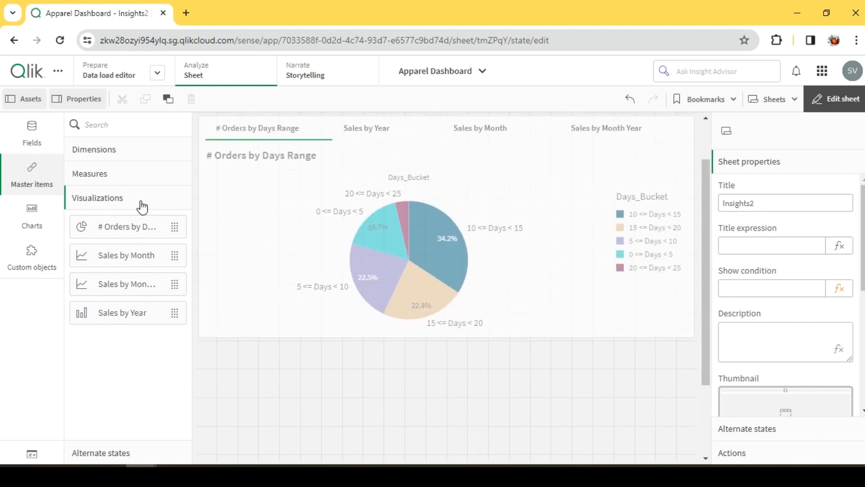
- Delete the existing master dimension qq
left_click(111, 153)
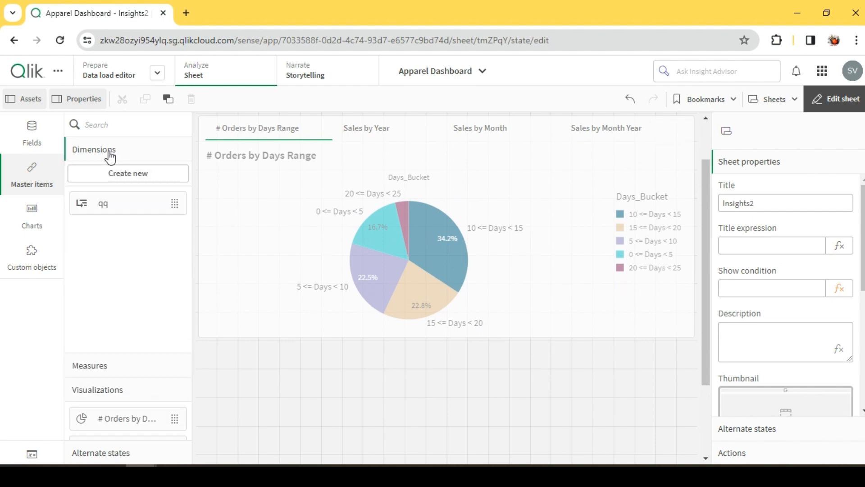
right_click(116, 204)
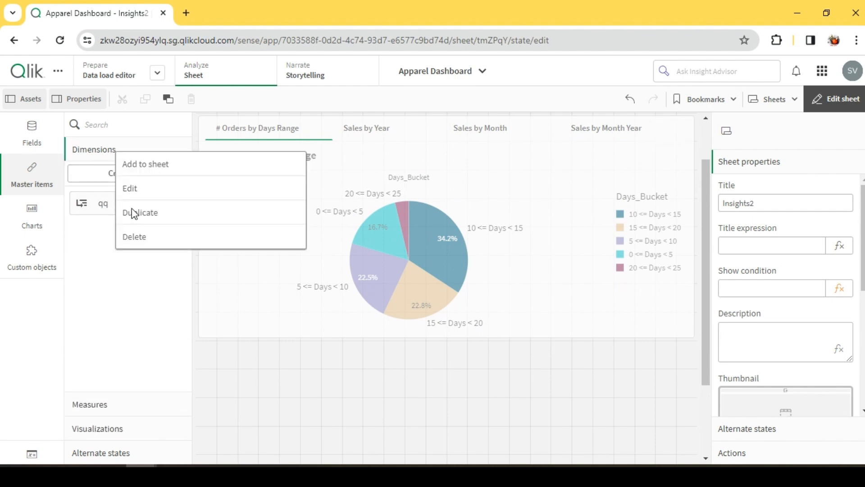
left_click(143, 237)
left_click(569, 291)
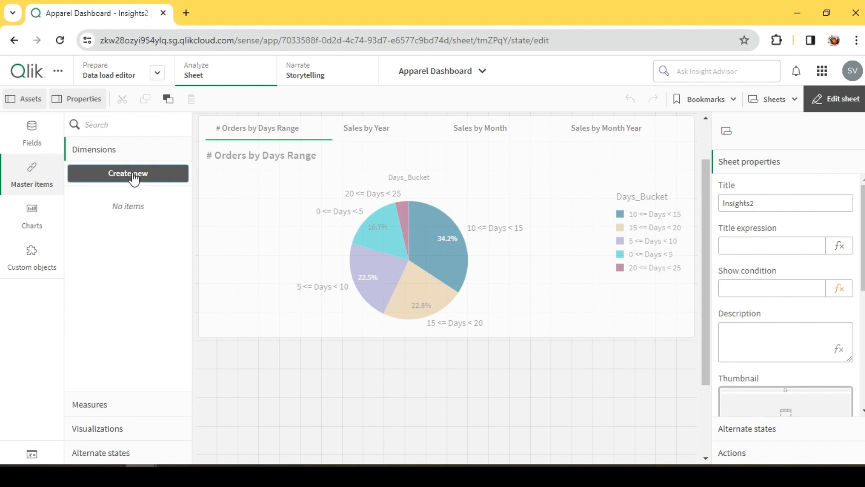
- Start a new drill-down master dimension with the fields Year, Quarter and MonthYear in that order
left_click(120, 173)
left_click(342, 116)
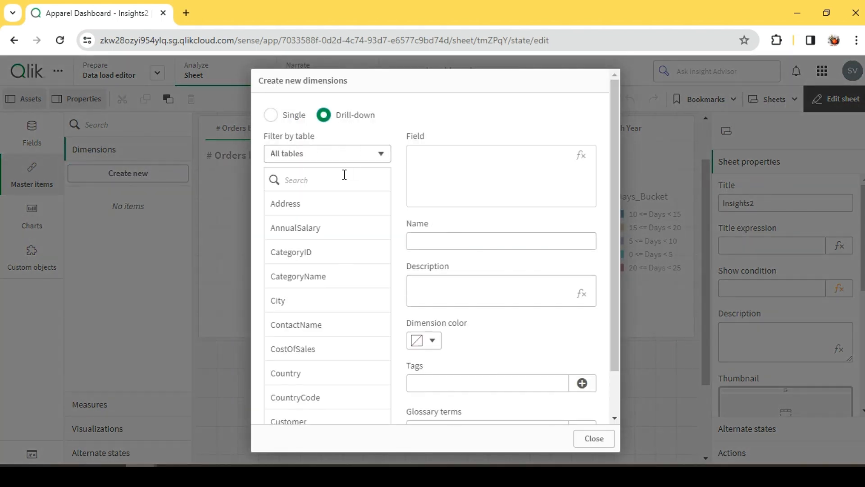
left_click(321, 182)
type("YEar")
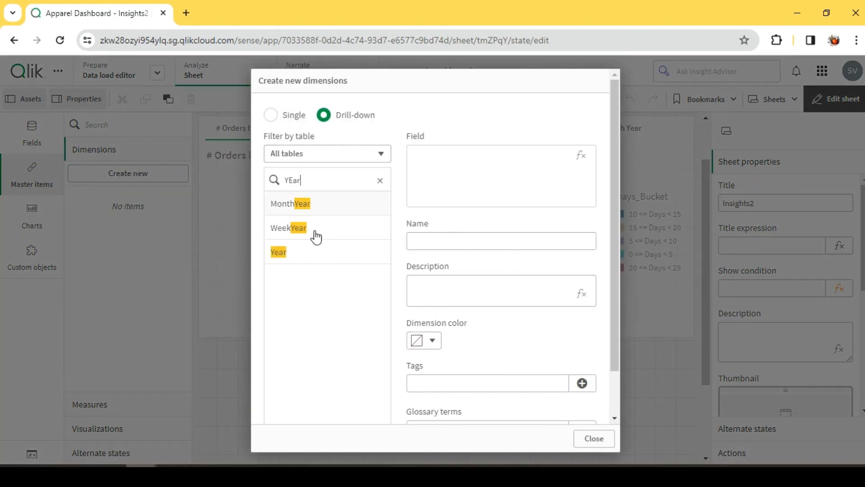
left_click(301, 253)
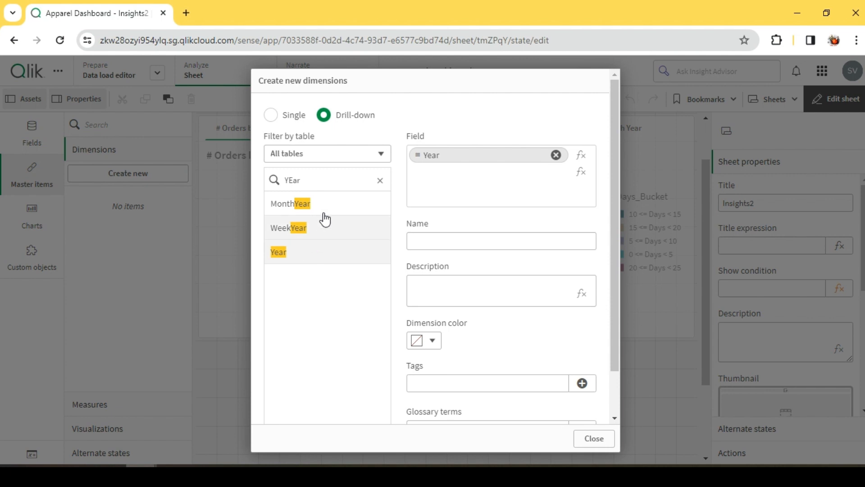
double_click(318, 179)
type("qu")
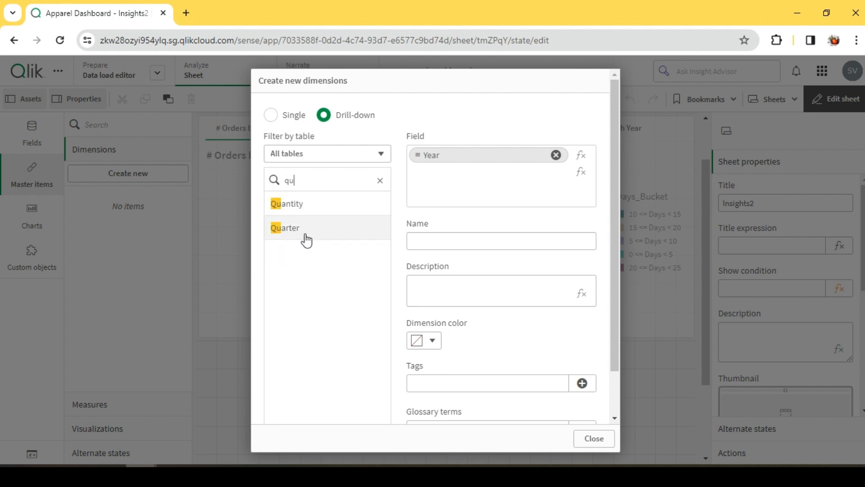
left_click(306, 236)
type("month")
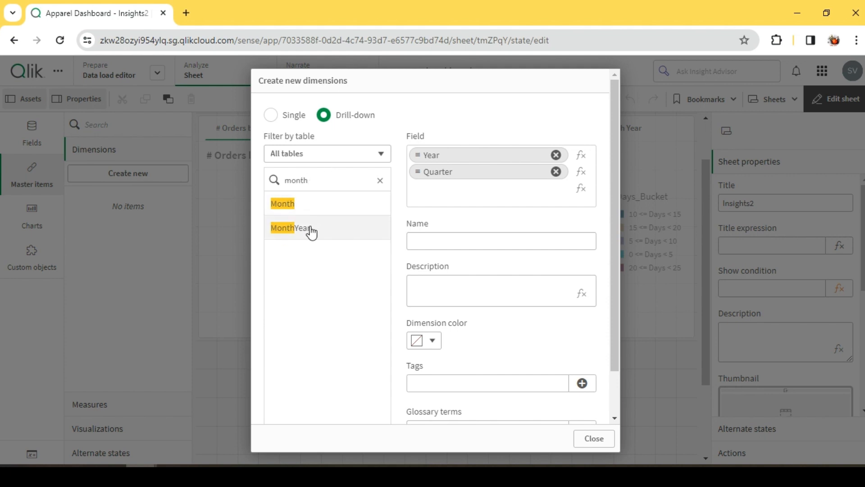
left_click(309, 228)
- Name the drill-down dimension Date Hierarchy, create it and close the dimension dialog
scroll(483, 334, "down", 1)
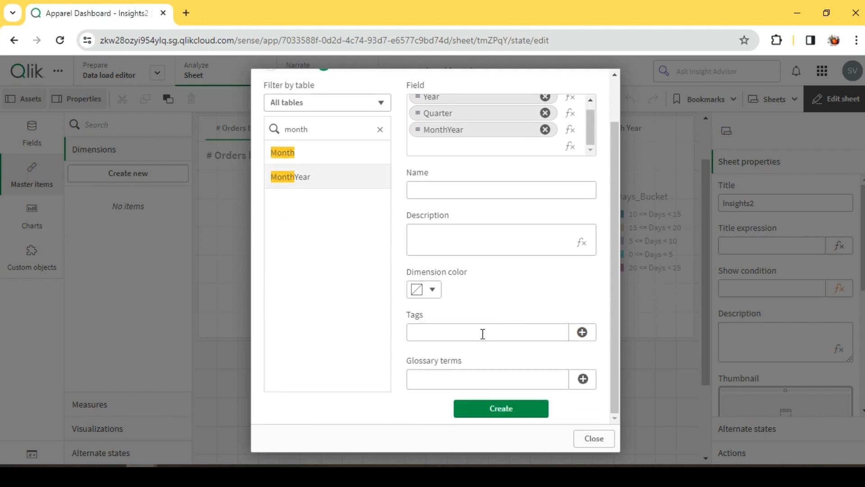
scroll(482, 273, "up", 1)
left_click(448, 236)
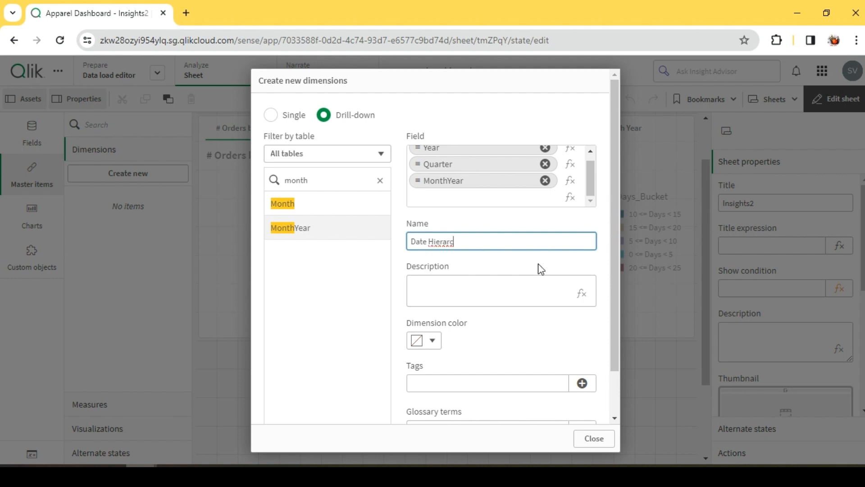
scroll(544, 274, "down", 2)
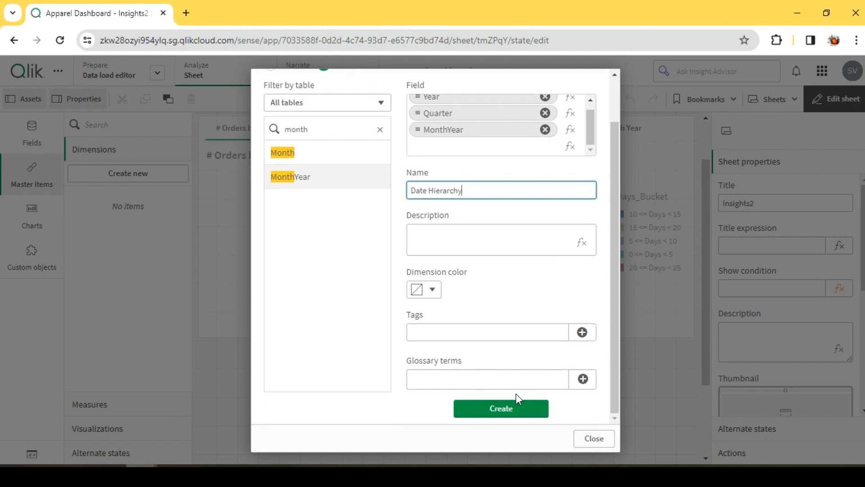
left_click(518, 410)
left_click(602, 441)
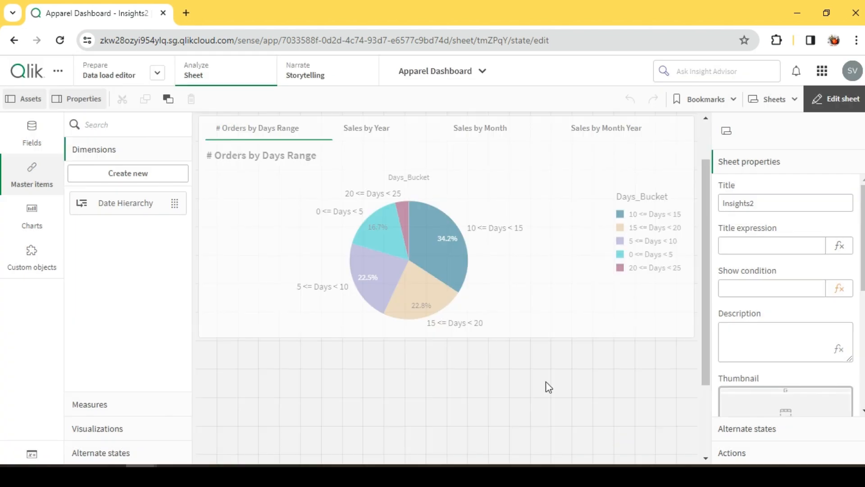
- Place a line chart beneath the container and enlarge it to the sheet's full width, 24 x 7 grid cells
left_click(32, 220)
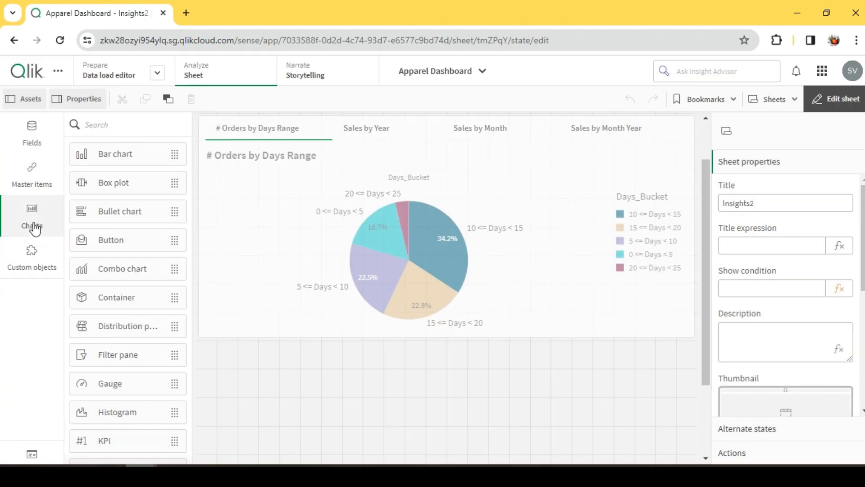
left_click(38, 180)
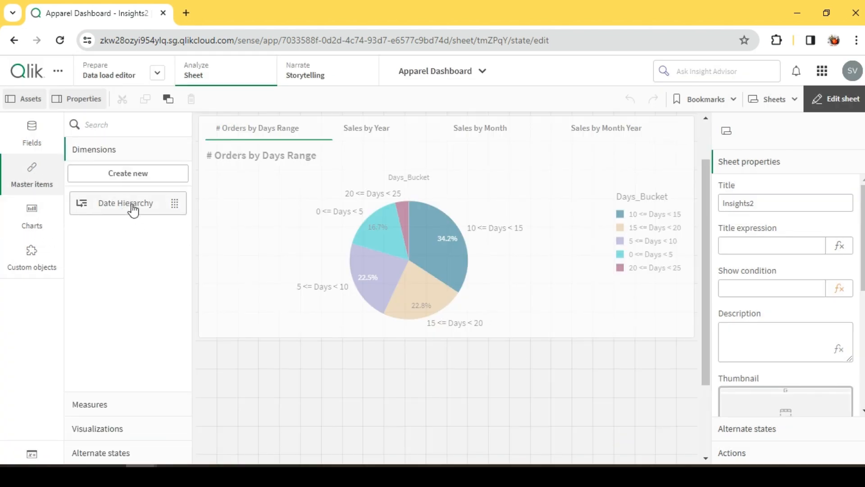
left_click(32, 218)
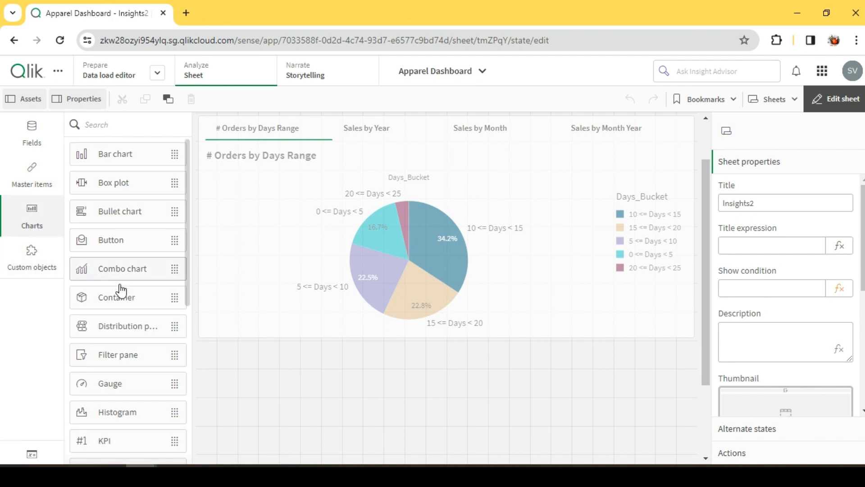
scroll(112, 348, "down", 7)
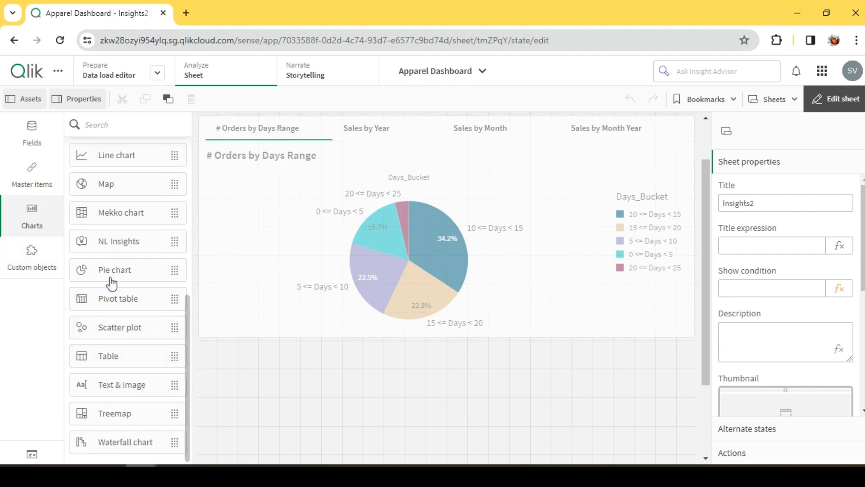
left_click_drag(106, 163, 396, 384)
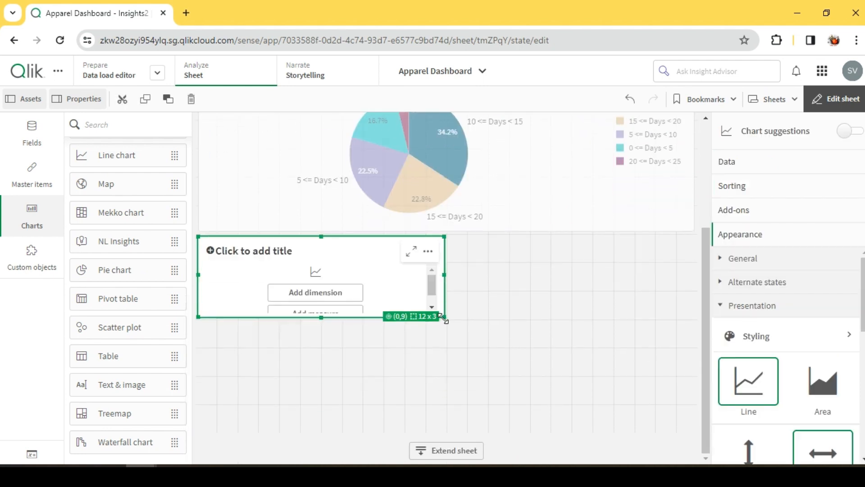
left_click_drag(443, 316, 696, 430)
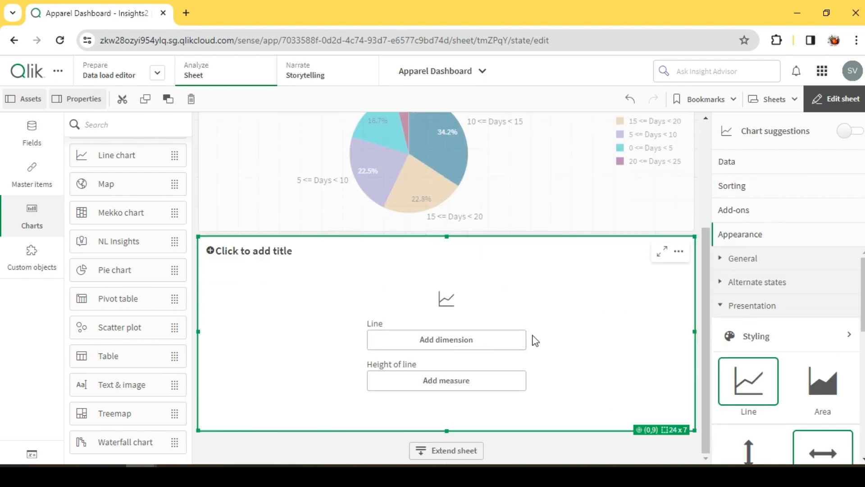
- Assign the Date Hierarchy dimension and the Total Sales measure to the new line chart
left_click(495, 344)
left_click(588, 311)
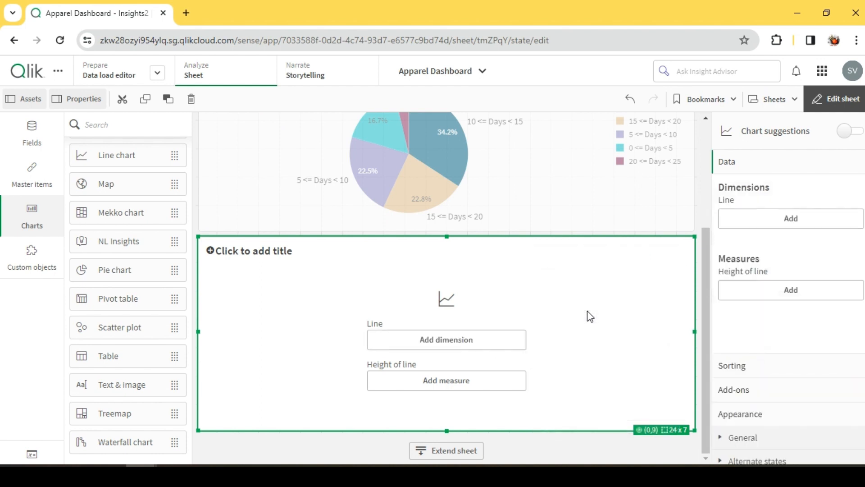
left_click(772, 383)
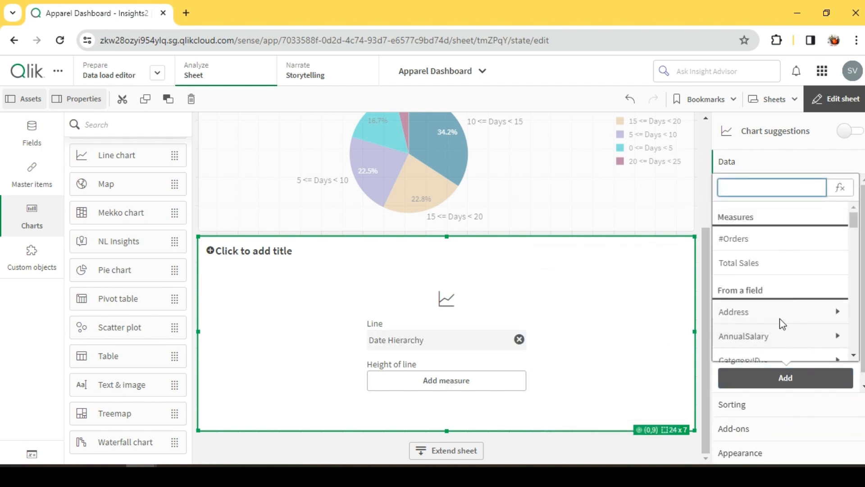
left_click(749, 263)
scroll(808, 329, "down", 2)
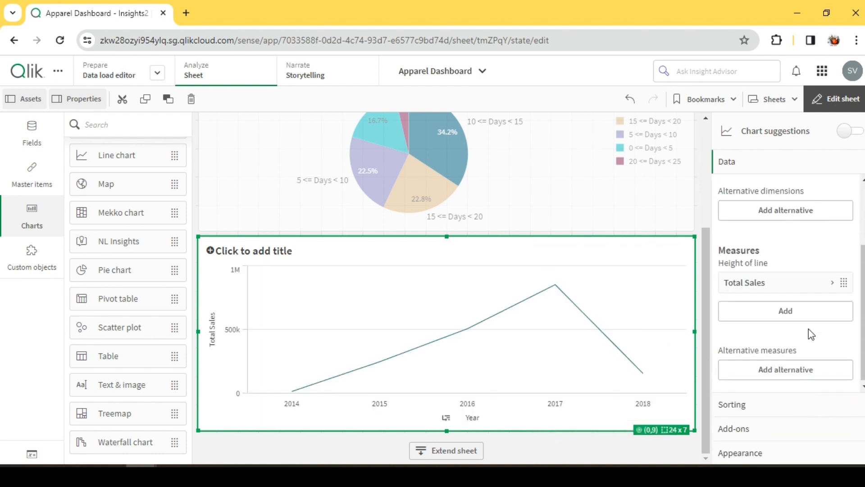
- Show data points on the line chart and set its value labels to Auto
left_click(761, 408)
left_click(758, 451)
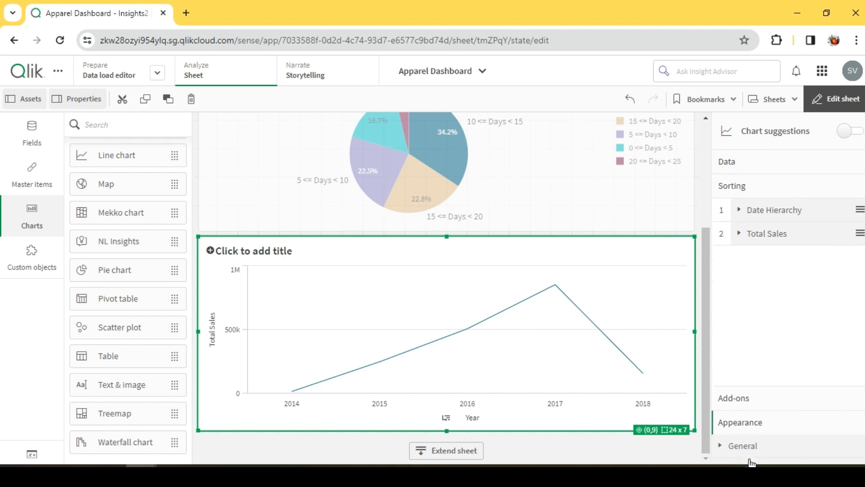
scroll(795, 328, "down", 3)
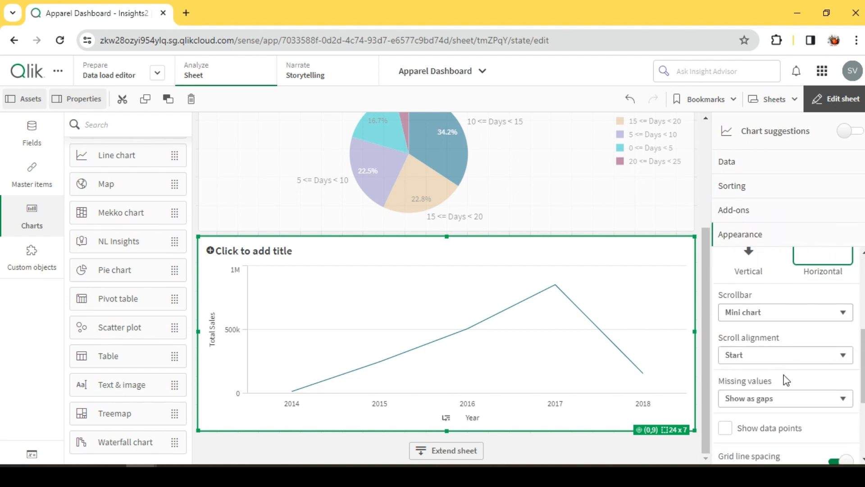
scroll(794, 328, "down", 2)
left_click(775, 325)
scroll(776, 334, "down", 2)
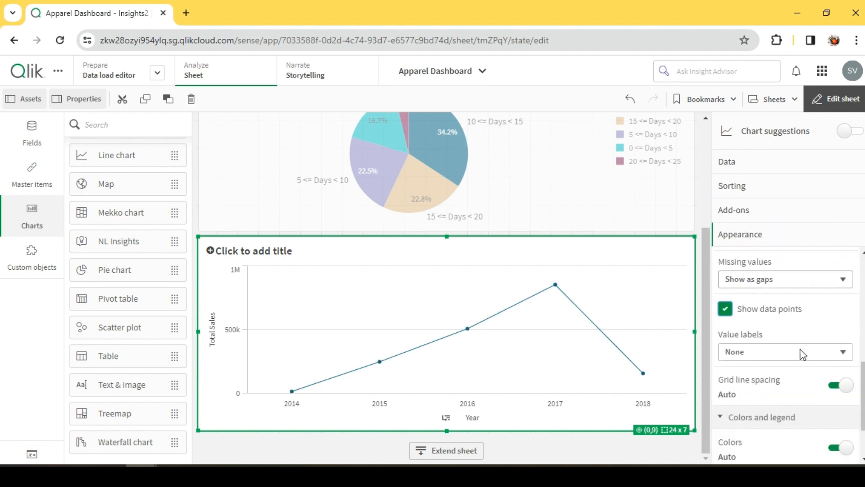
left_click(766, 277)
left_click(766, 305)
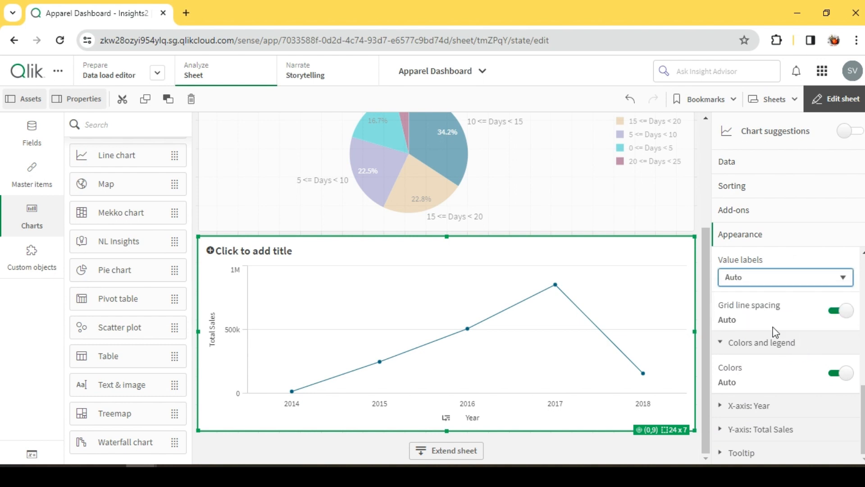
- Switch the line chart's X-axis Continuous setting to Custom and disable the continuous scale
left_click(751, 409)
scroll(793, 397, "down", 2)
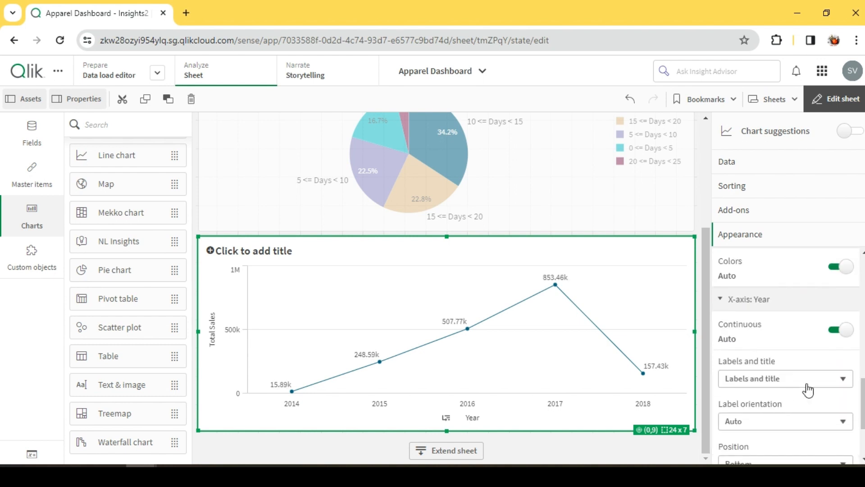
left_click(840, 332)
scroll(765, 343, "down", 1)
scroll(764, 333, "up", 4)
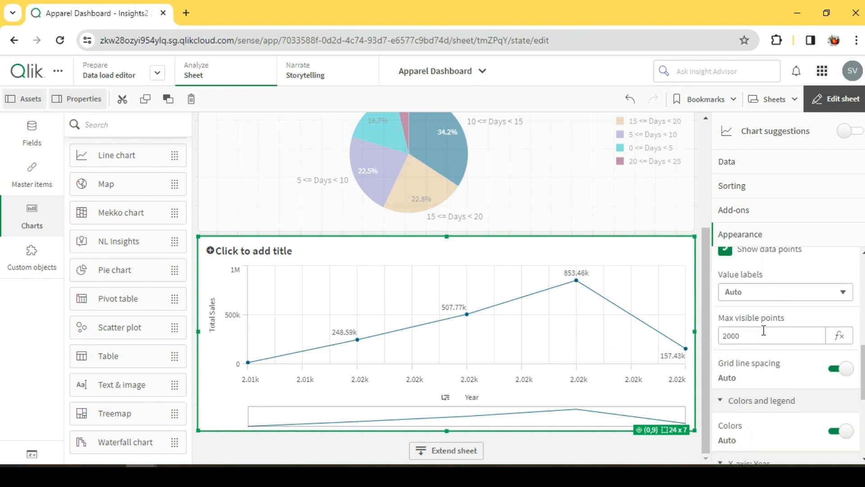
scroll(771, 362, "down", 4)
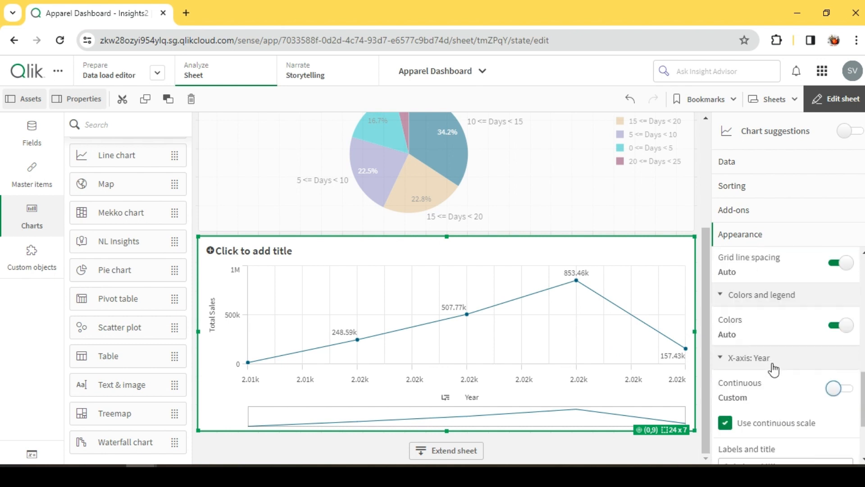
left_click(763, 296)
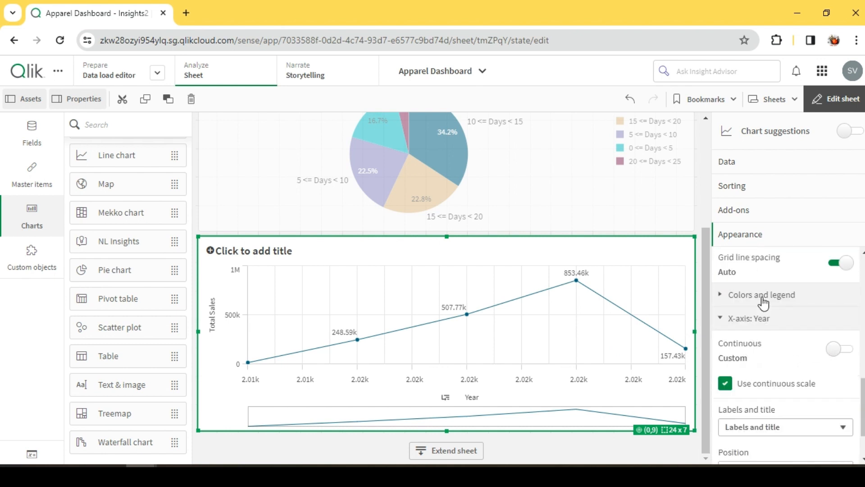
left_click(726, 383)
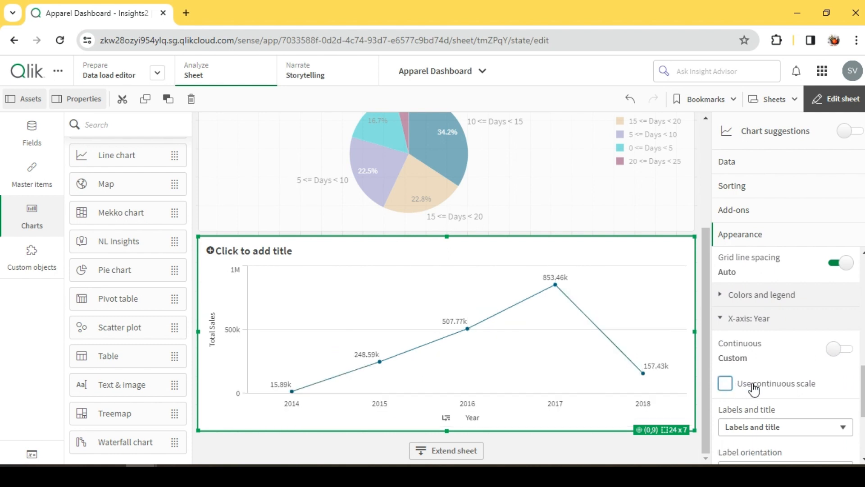
left_click(760, 325)
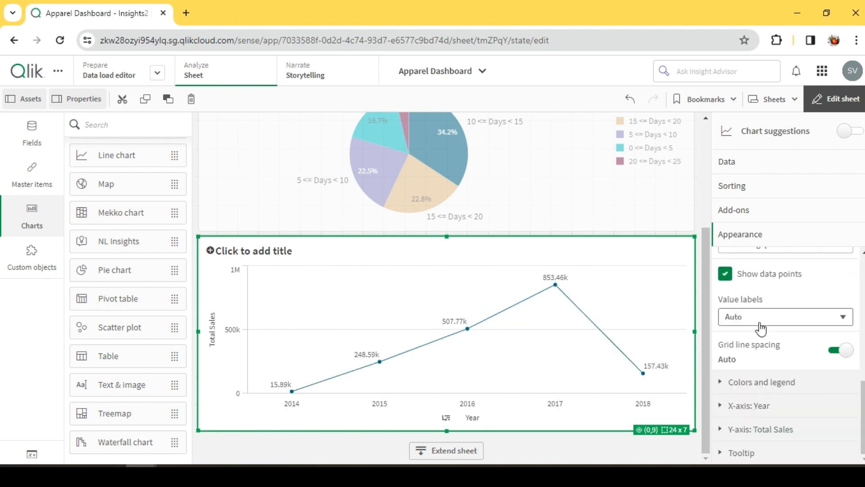
- Leave edit mode, test the line chart's drill-down by selecting 2016 and Q3, and clear all selections
left_click(837, 99)
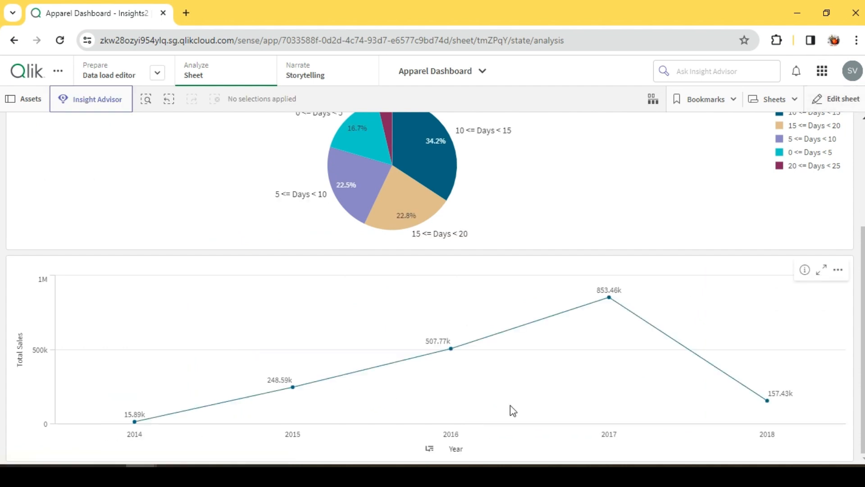
left_click(453, 435)
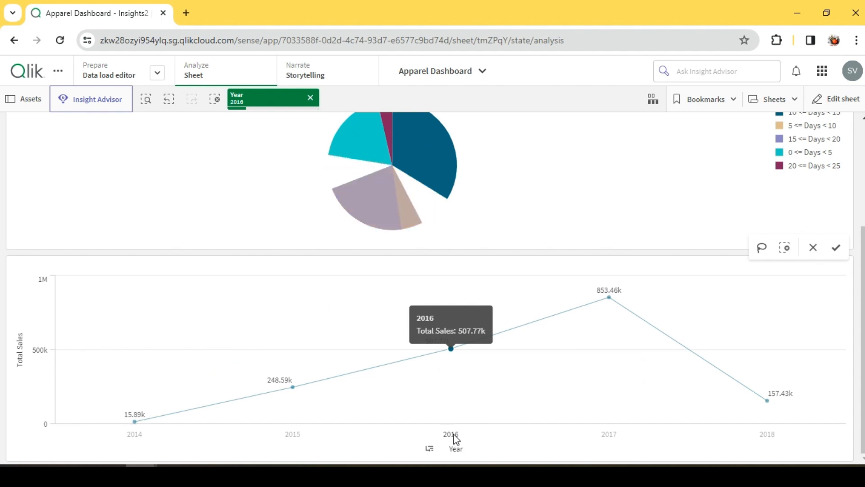
left_click(562, 102)
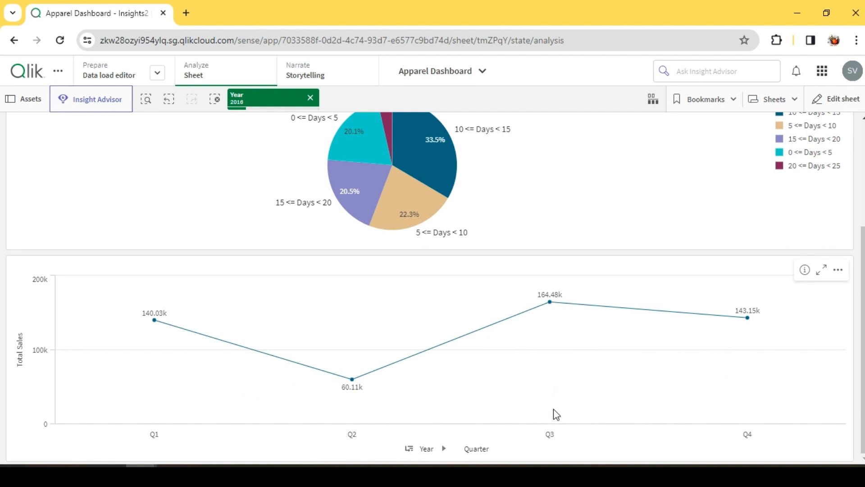
left_click(549, 435)
left_click(596, 101)
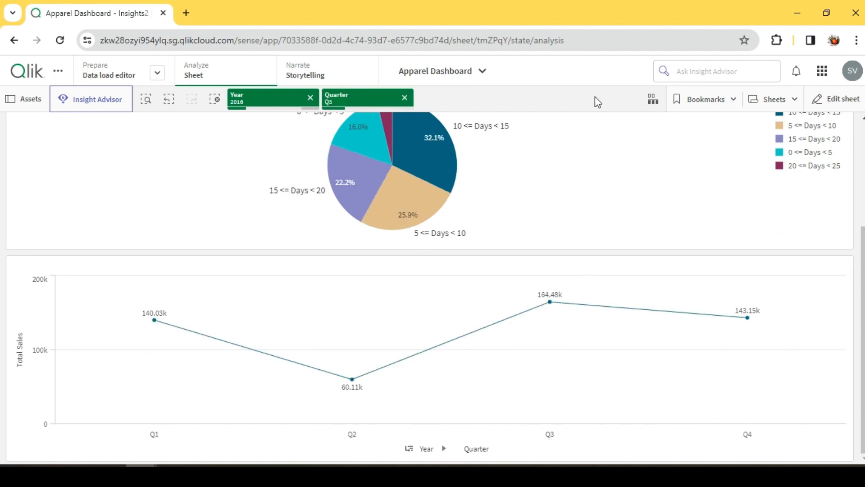
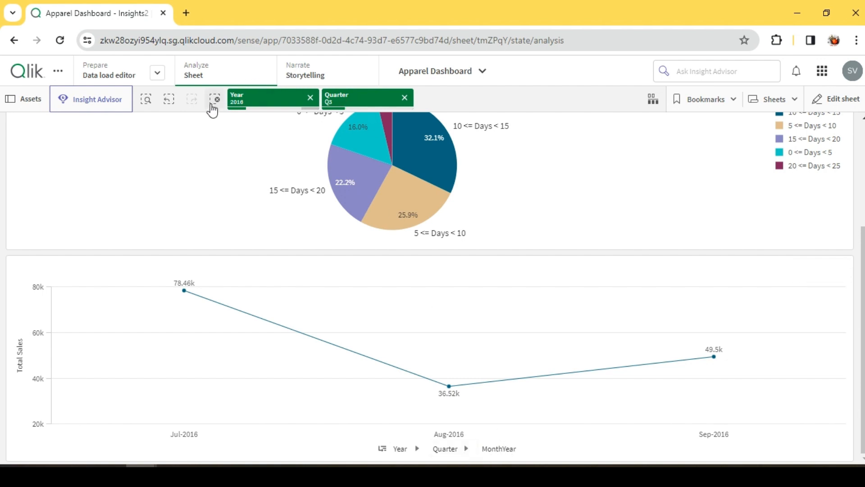
left_click(214, 99)
left_click(834, 98)
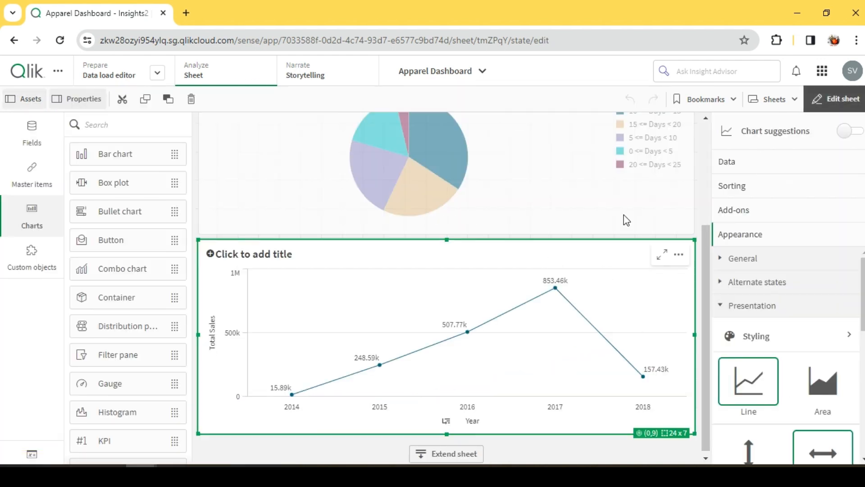
left_click(849, 104)
right_click(453, 294)
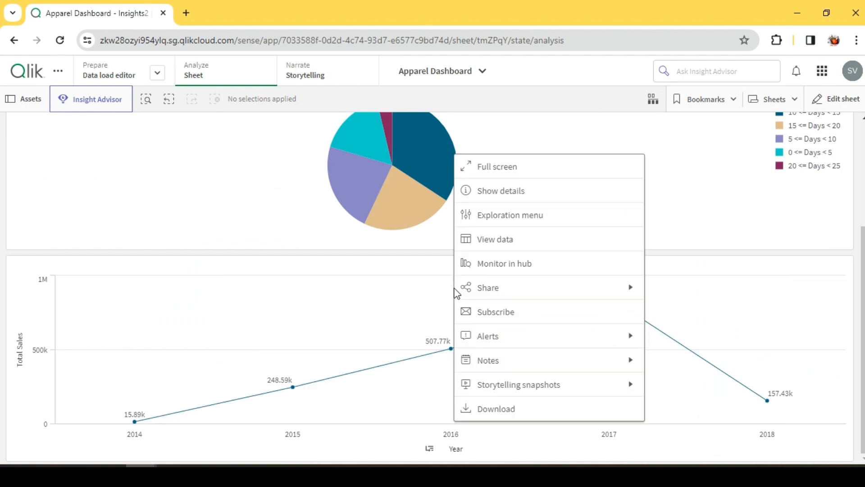
- Reopen the sheet for editing and add the line chart to the master items as Sales by Date Hierarchy
left_click(834, 99)
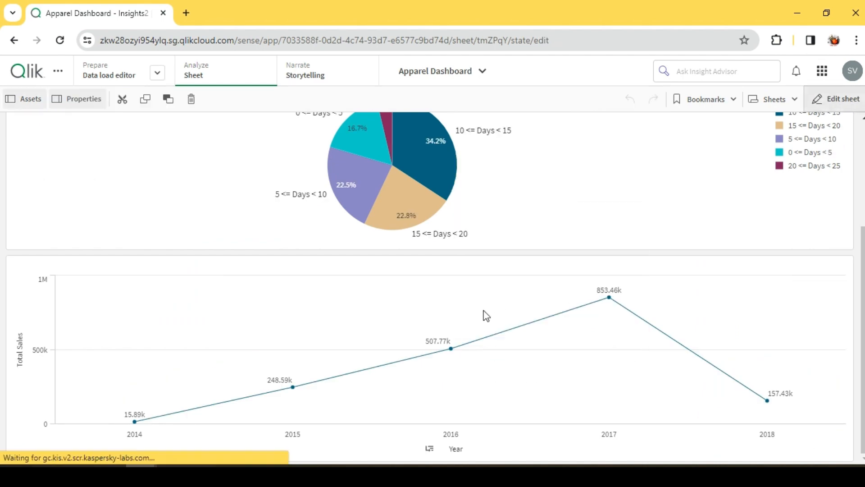
right_click(414, 298)
left_click(455, 248)
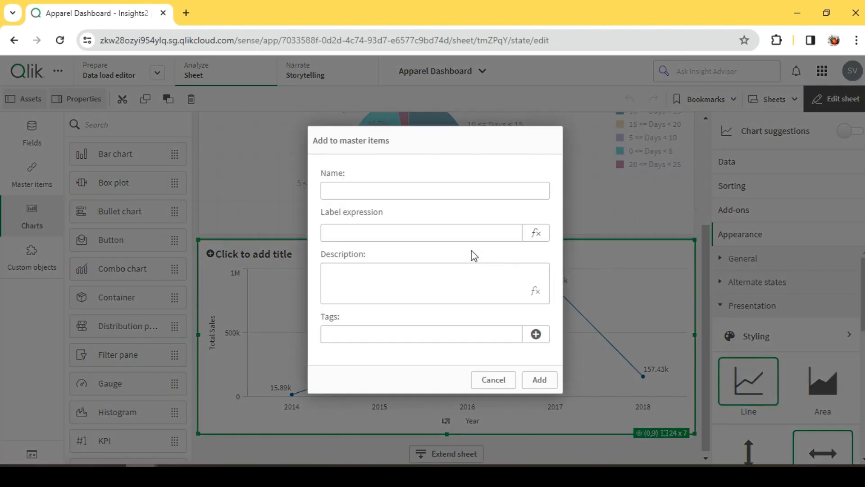
left_click(349, 187)
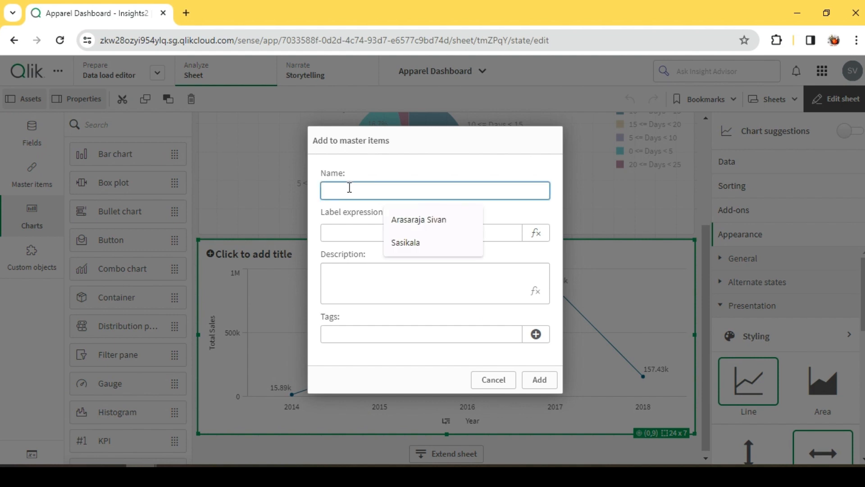
type("Sales by Date Hierarchy")
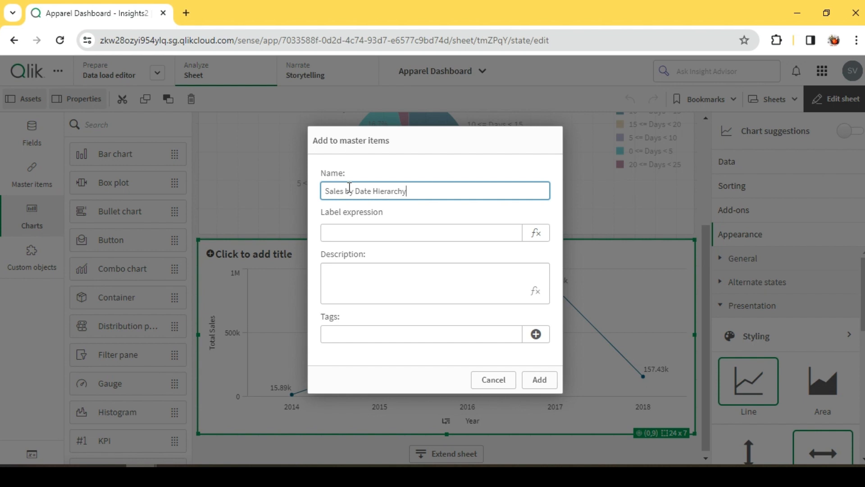
left_click(541, 384)
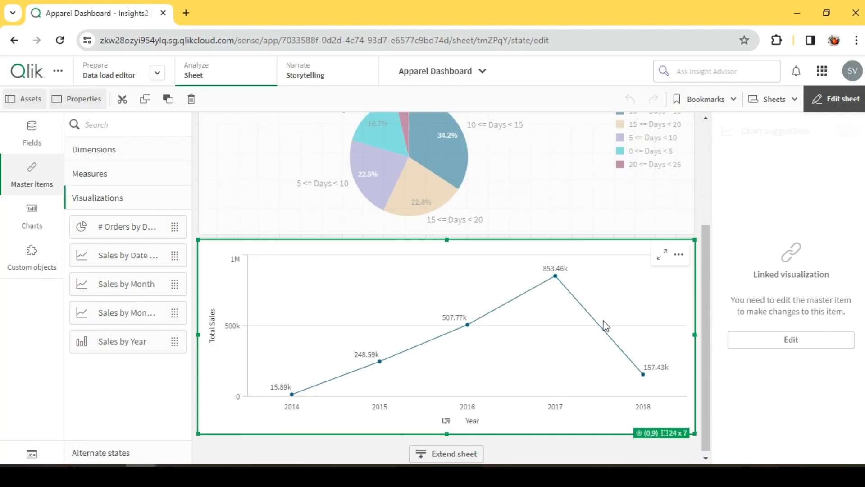
- Delete the standalone line chart, add the Sales by Date Hierarchy master visualization to the container, and finish editing the sheet
right_click(615, 282)
left_click(659, 336)
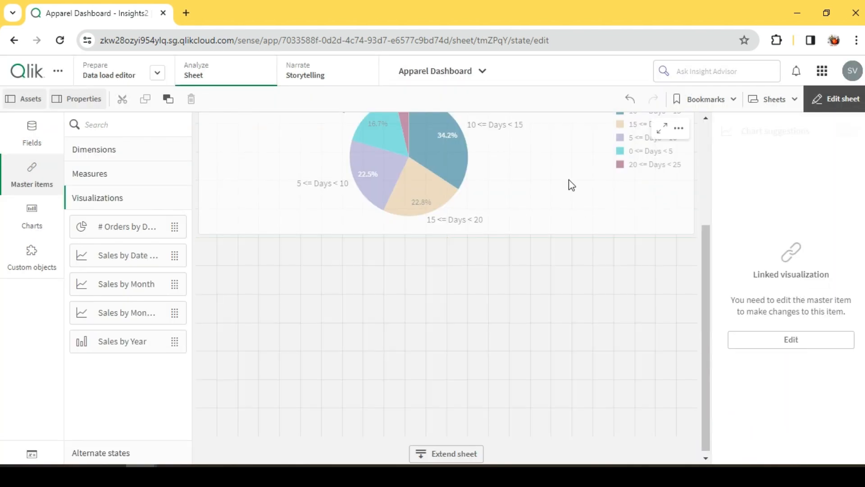
left_click(568, 181)
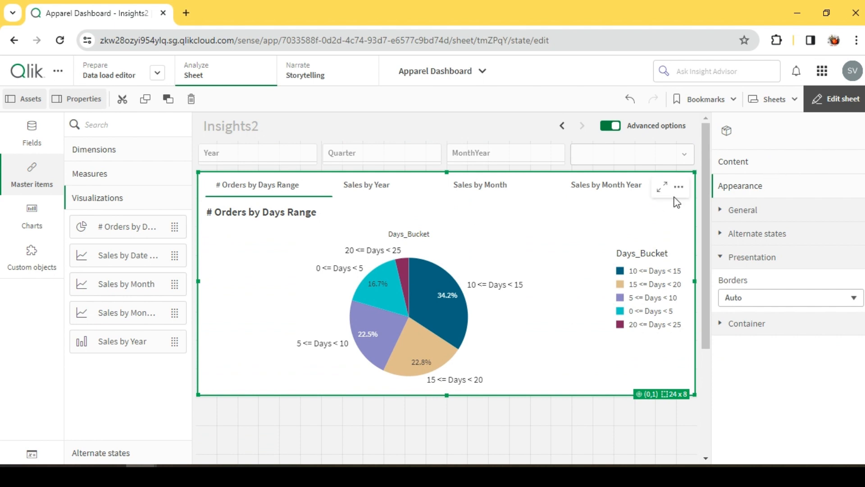
left_click(733, 167)
left_click(780, 330)
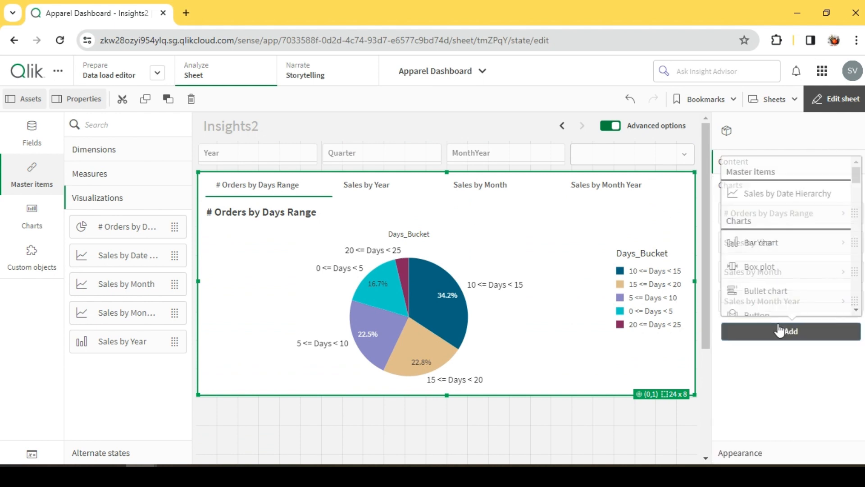
left_click(798, 198)
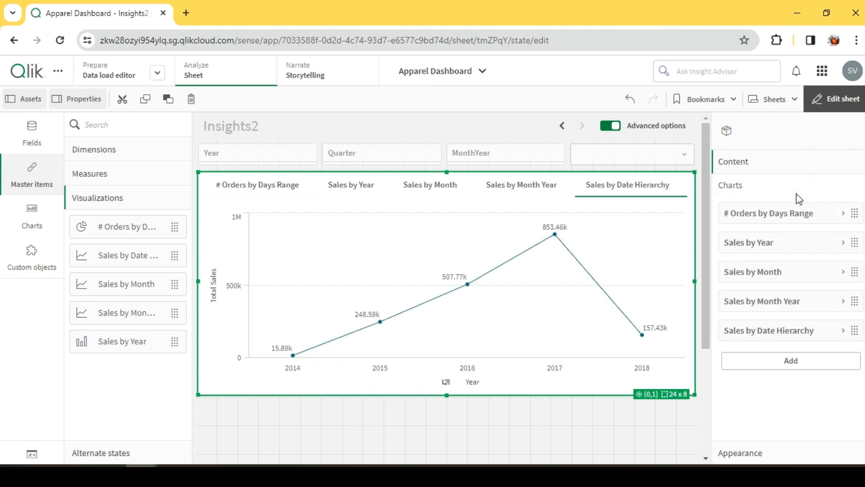
left_click(837, 100)
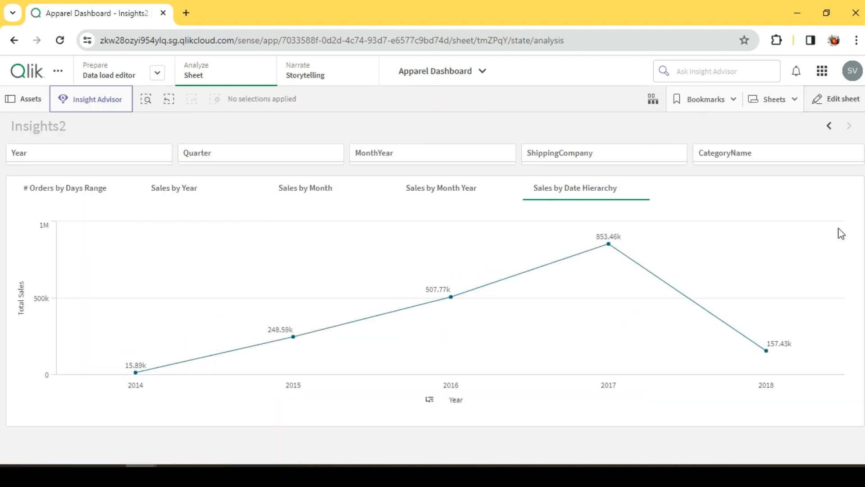
- Review the charts in the container's five tabs and the preceding Insights sheet, and return to Insights2
left_click(84, 196)
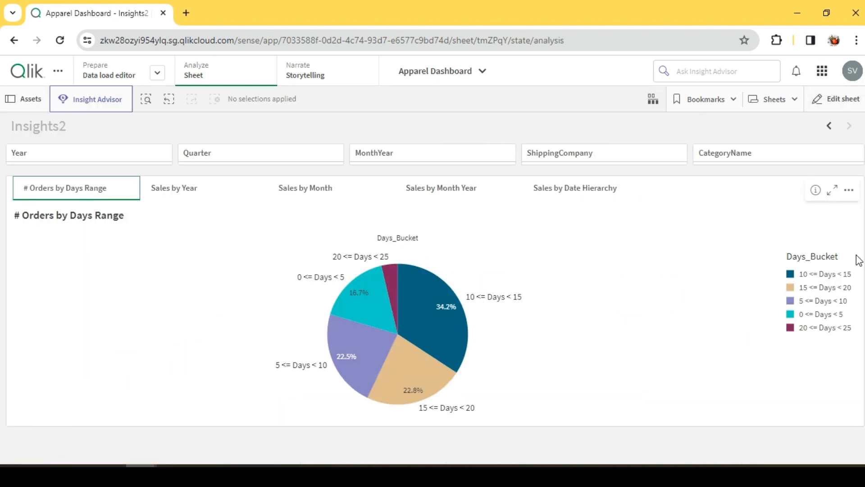
left_click(174, 198)
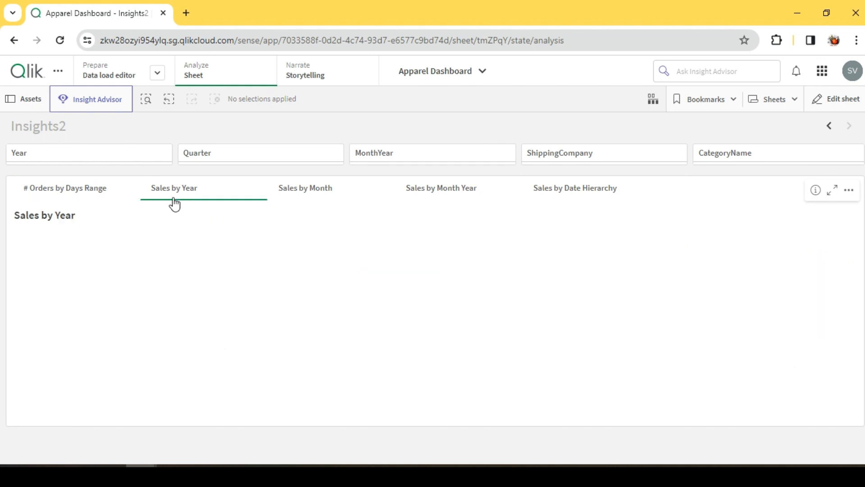
left_click(331, 193)
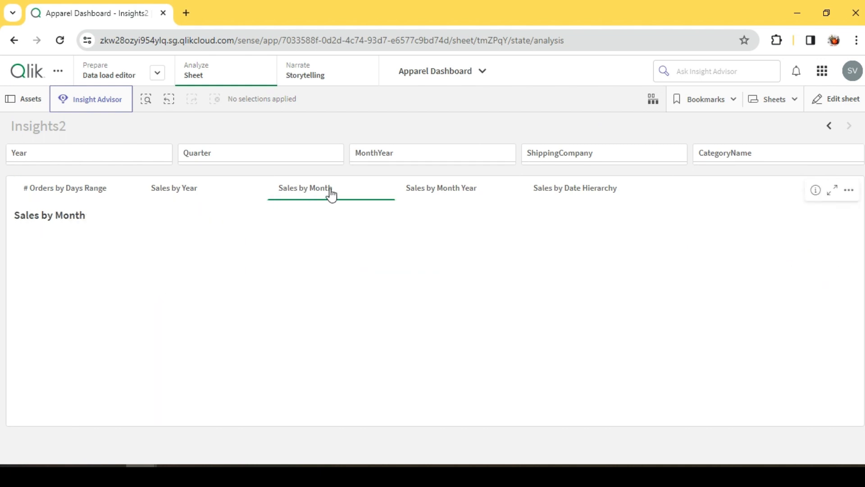
left_click(452, 193)
left_click(585, 191)
left_click(446, 199)
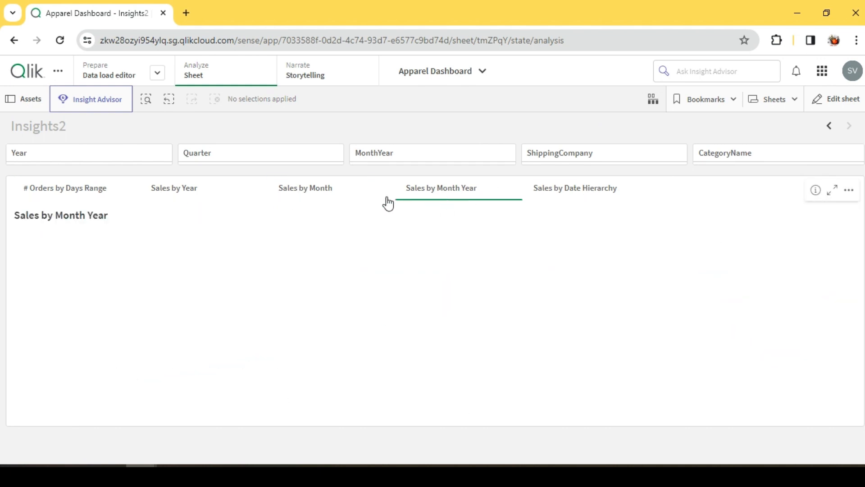
left_click(316, 191)
left_click(80, 198)
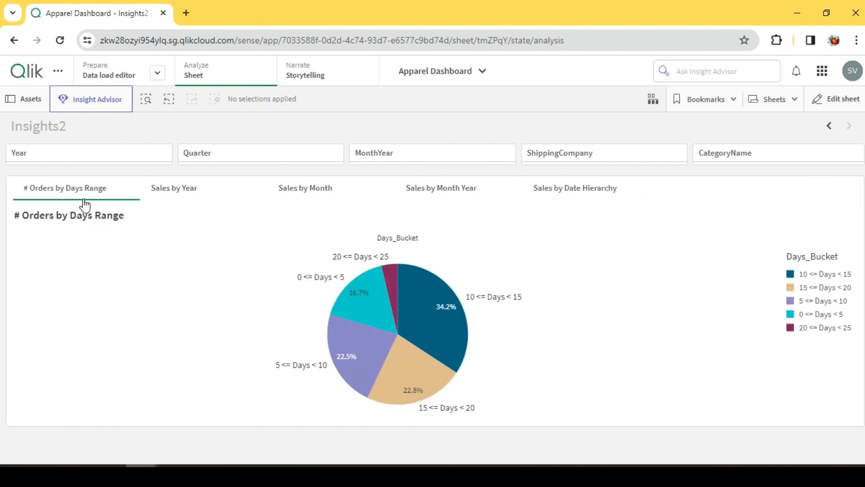
left_click(829, 125)
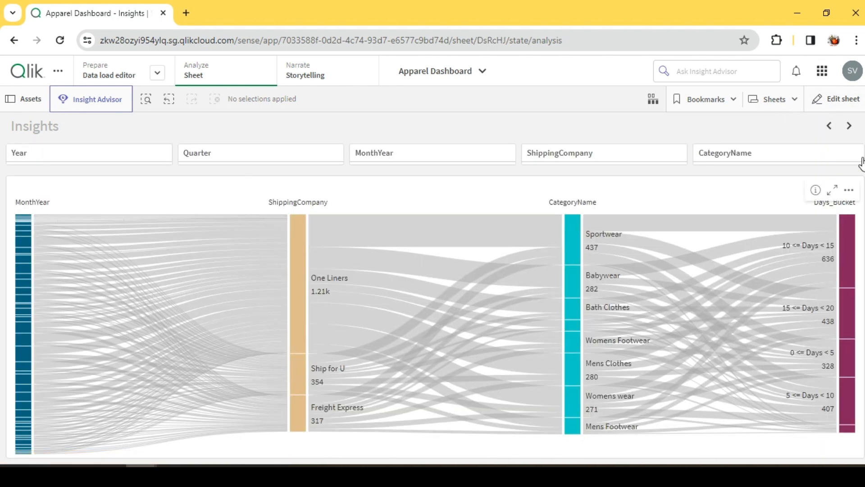
left_click(850, 128)
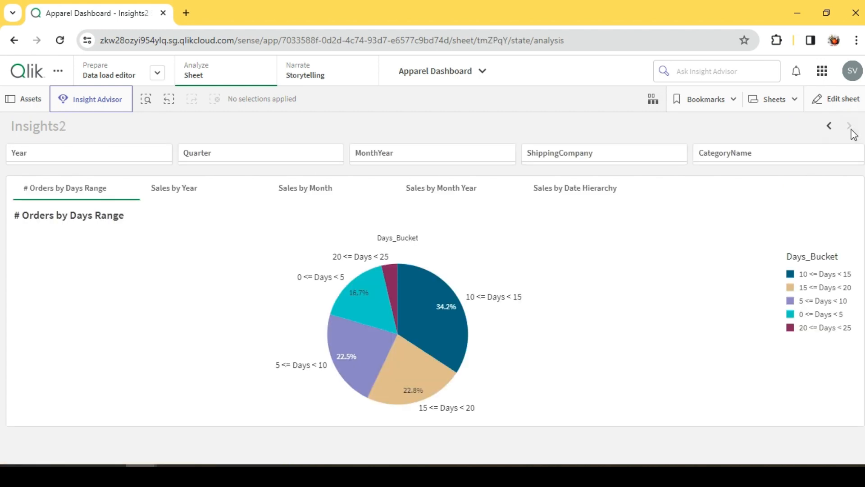